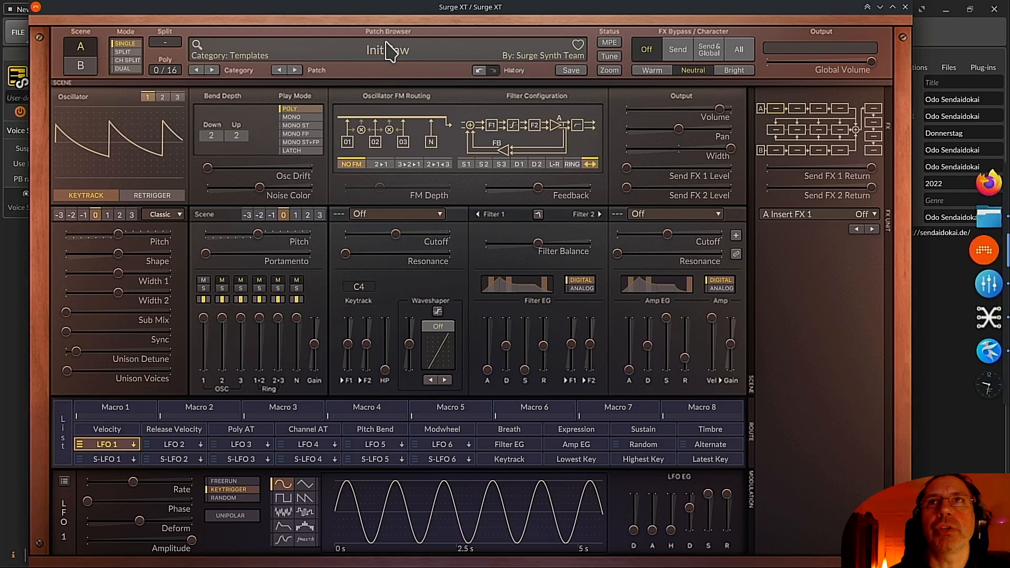
Uncover the track list behind the synth window and select the Surge XT instrument track
left_click(397, 84)
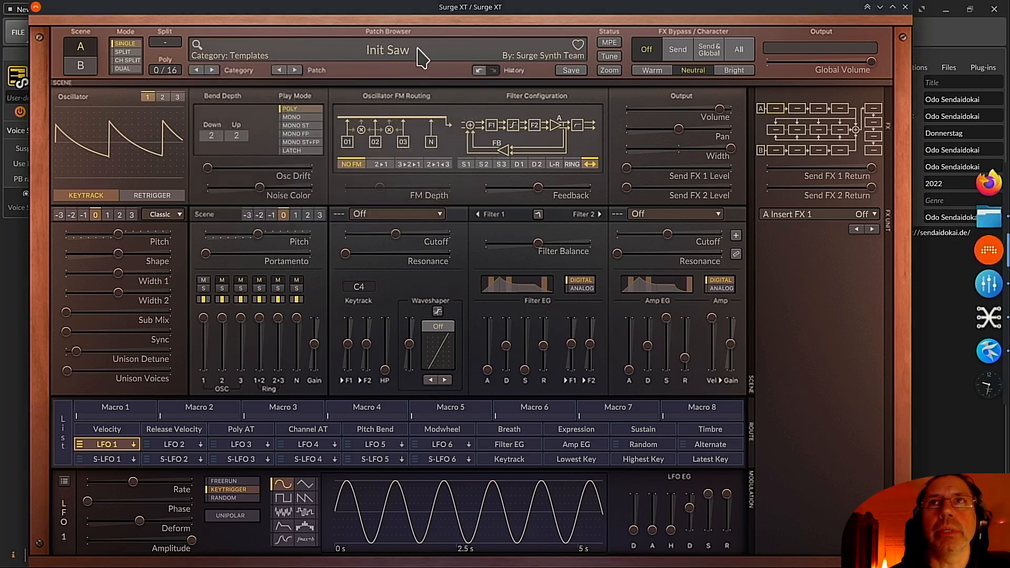
left_click_drag(392, 8, 483, 527)
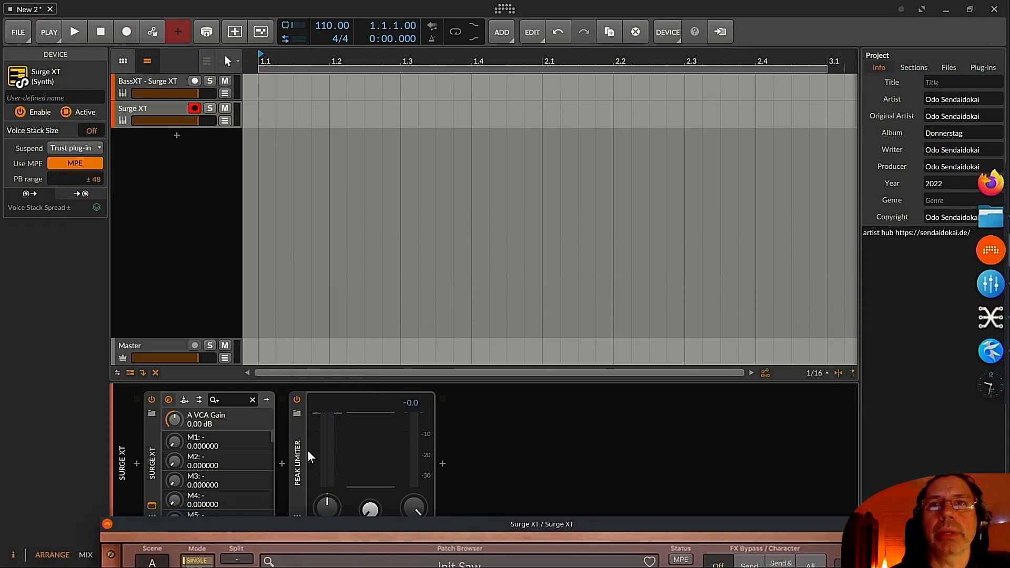
left_click_drag(343, 524, 493, 45)
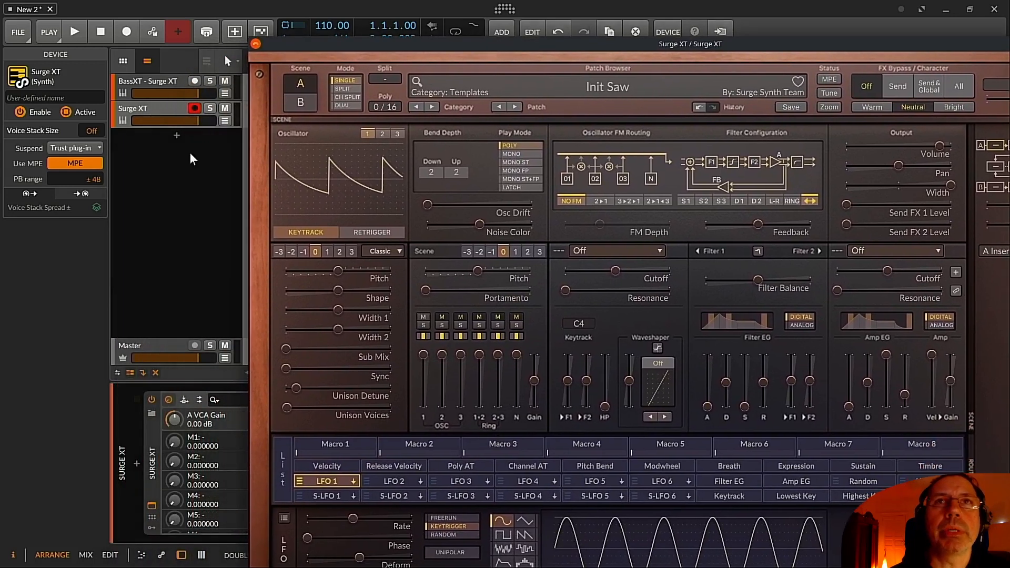
left_click(156, 115)
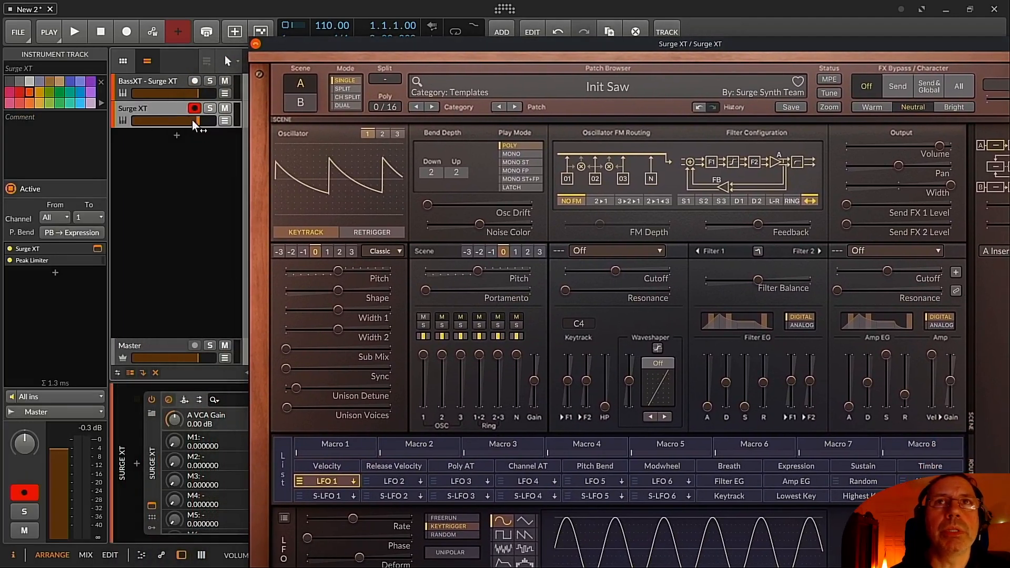
Try different volume levels on the Surge XT track and undo the volume changes
left_click_drag(198, 121, 166, 128)
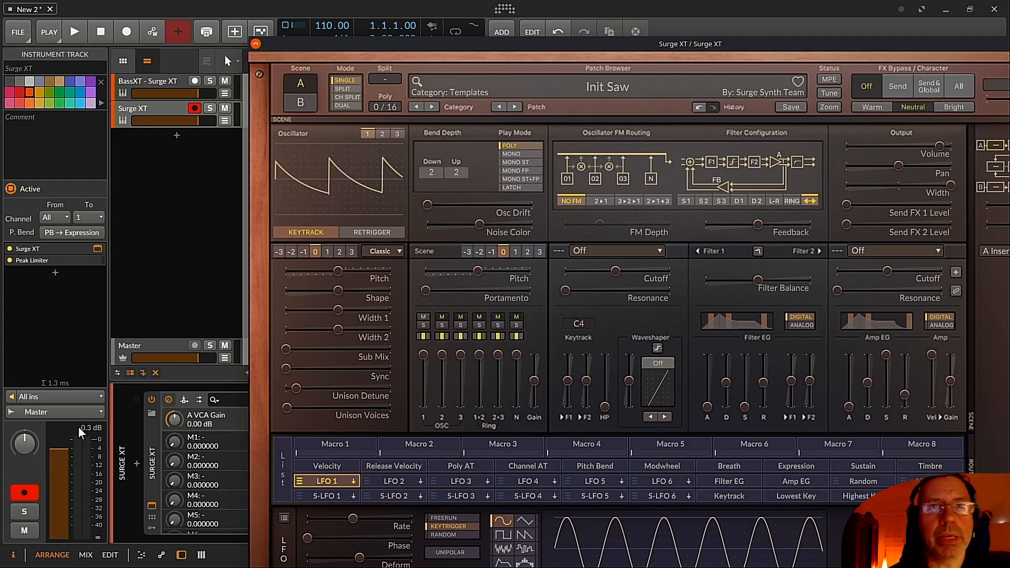
mouse_move(55, 450)
left_mouse_down()
mouse_move(55, 518)
mouse_move(59, 437)
mouse_move(57, 445)
left_mouse_up()
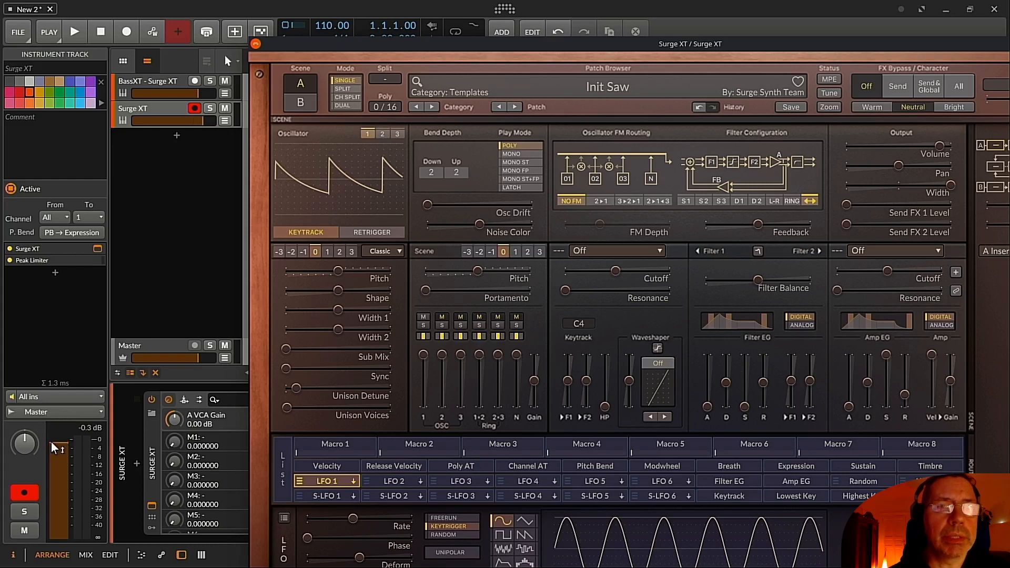
key("ctrl+z")
key("ctrl+z")
key("ctrl+z")
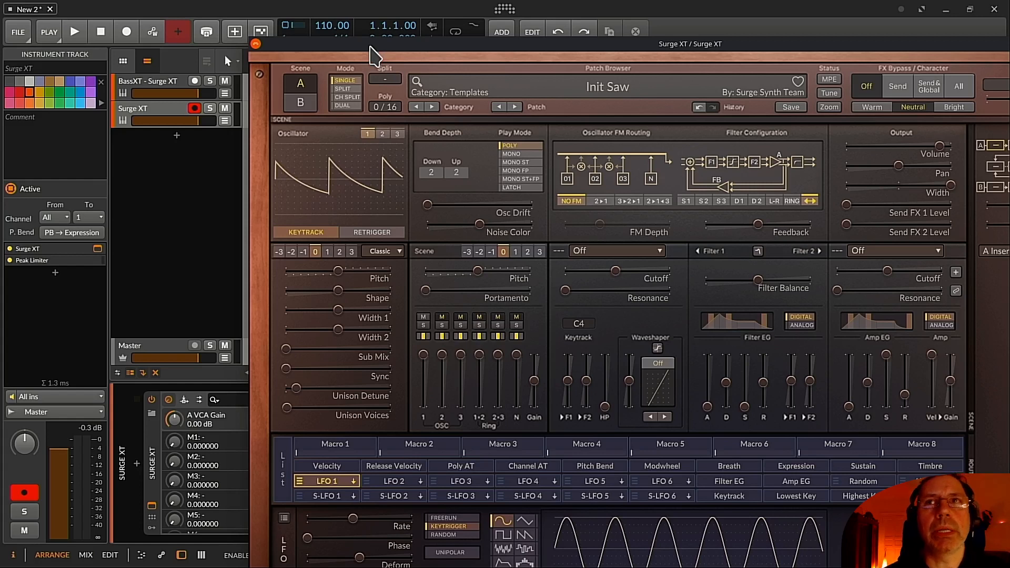
left_click_drag(63, 448, 54, 517)
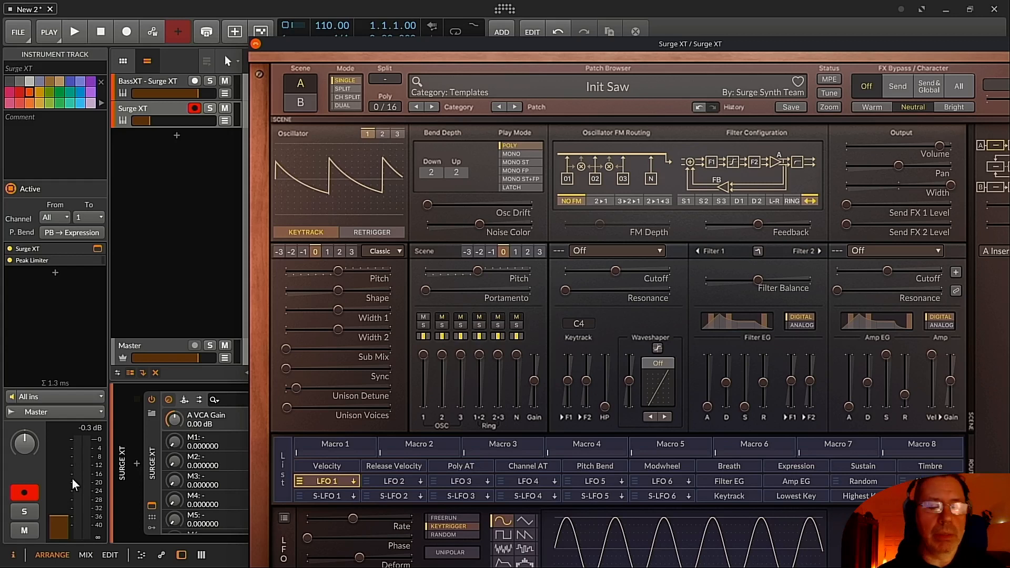
key("ctrl+z")
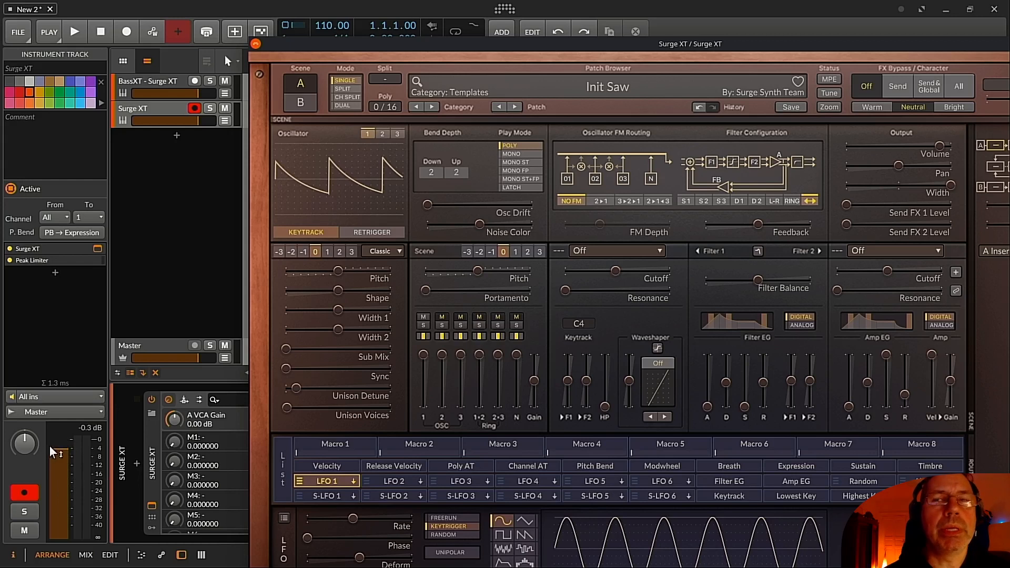
Compare the sound of the BassXT - Surge XT track with the Surge XT track, ending on Surge XT
left_click_drag(310, 49, 449, 60)
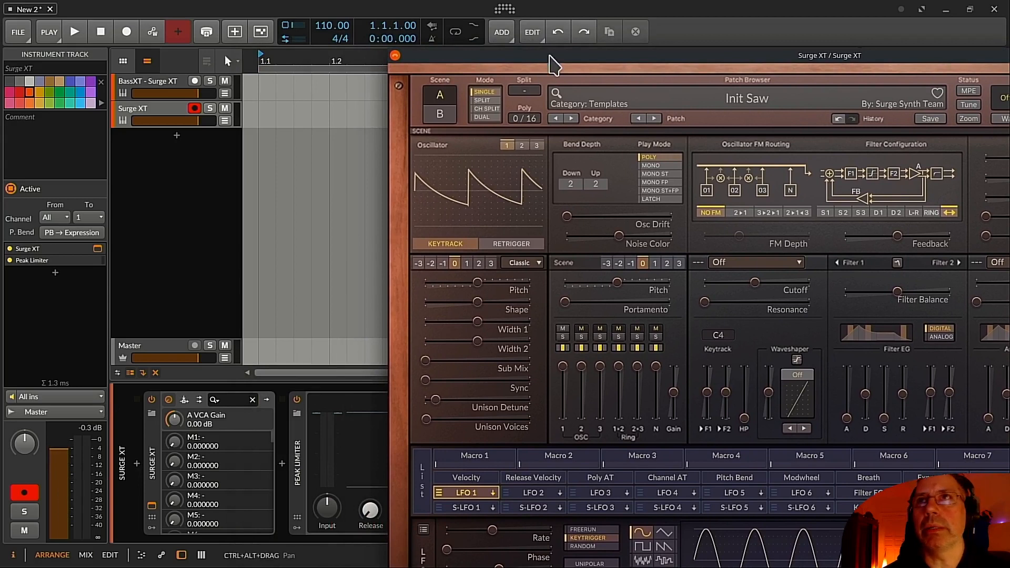
left_click_drag(559, 58, 385, 44)
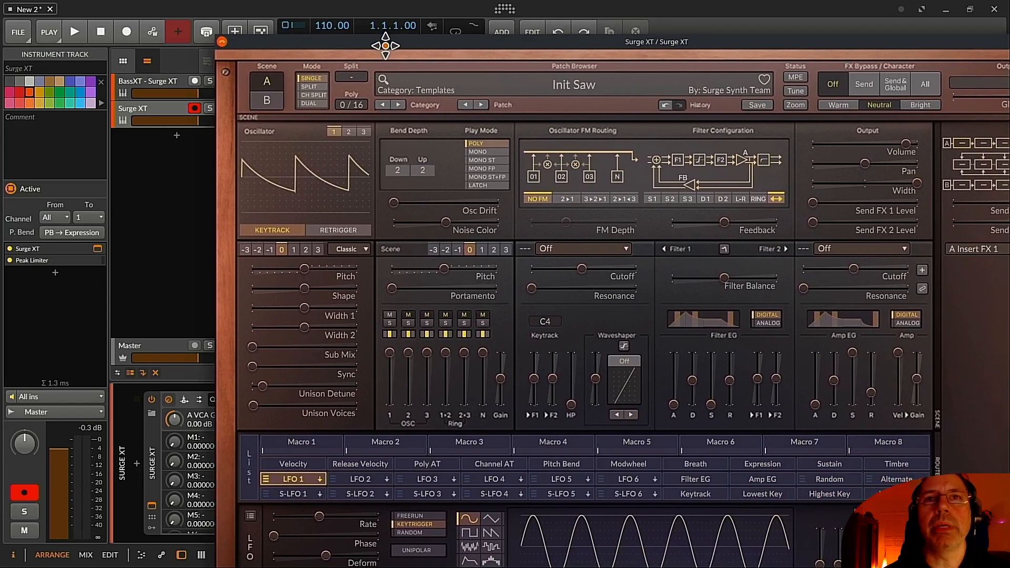
left_click_drag(298, 46, 211, 12)
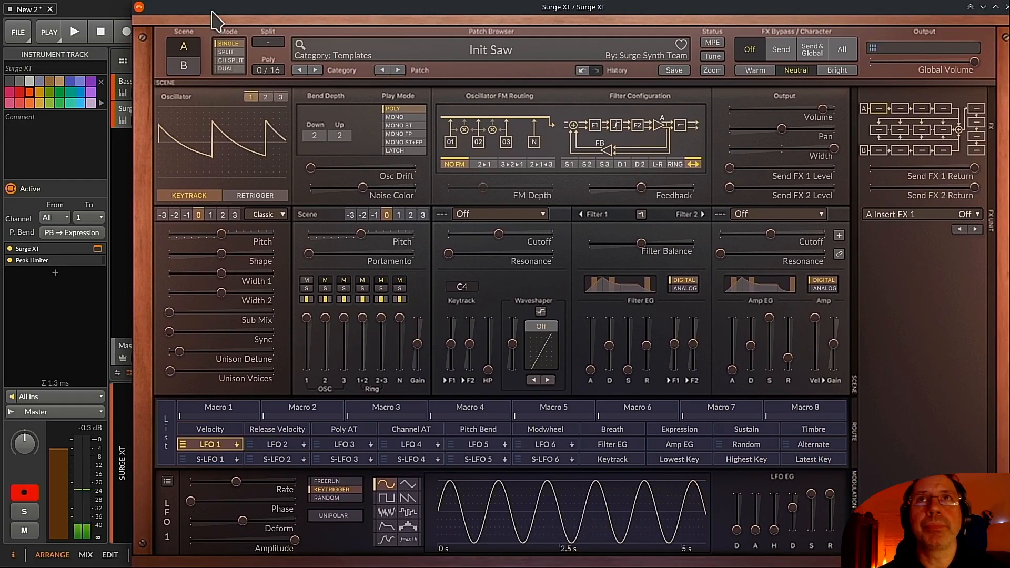
left_click_drag(211, 10, 274, 10)
left_click(148, 84)
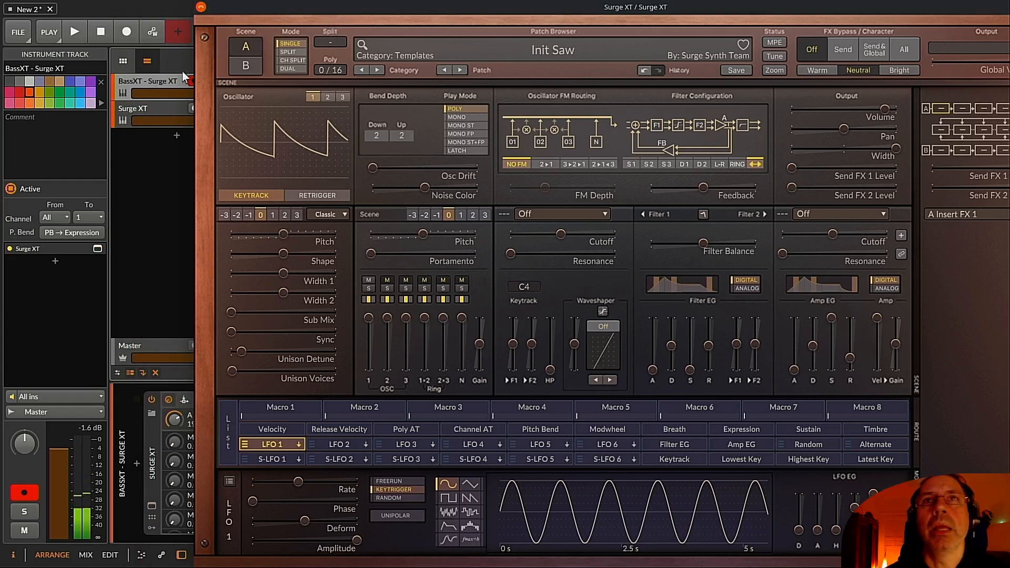
left_click(142, 109)
left_click_drag(323, 11, 256, 18)
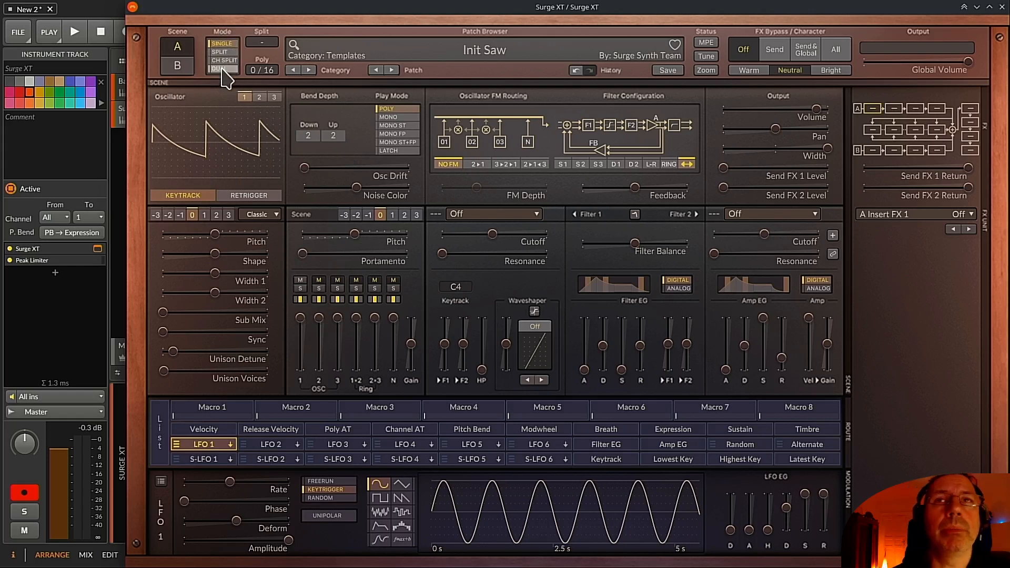
Switch the synth's scene mode to Dual and back to Single
left_click(223, 70)
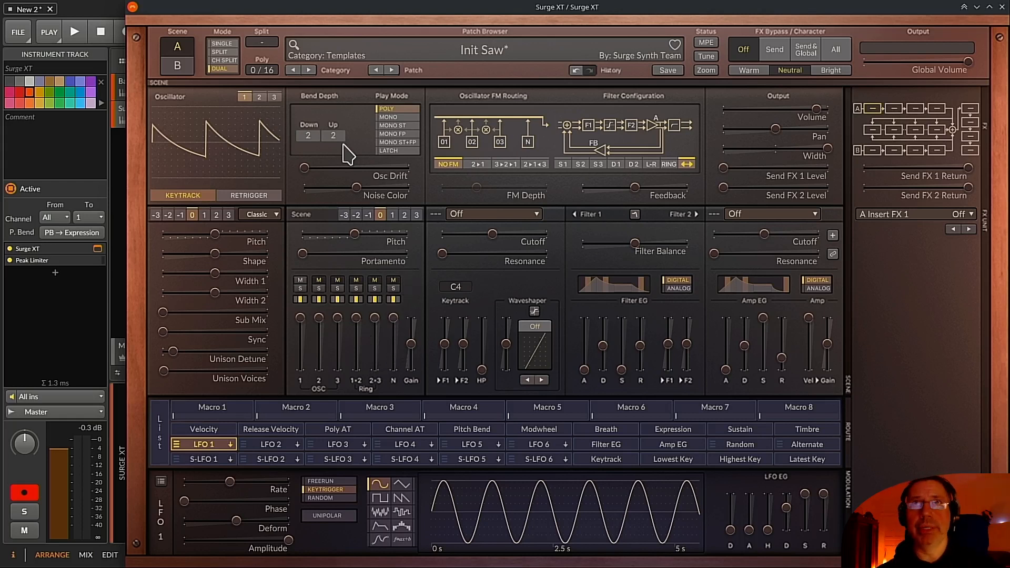
left_click(218, 43)
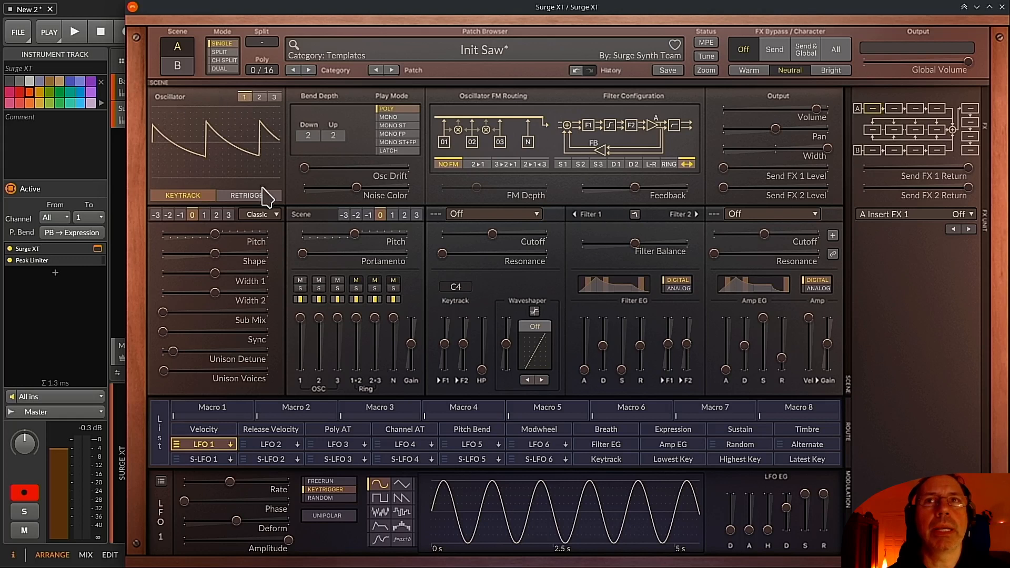
Set oscillator 1 to the Modern Sawtooth type with Retrigger enabled
left_click(269, 216)
mouse_move(284, 243)
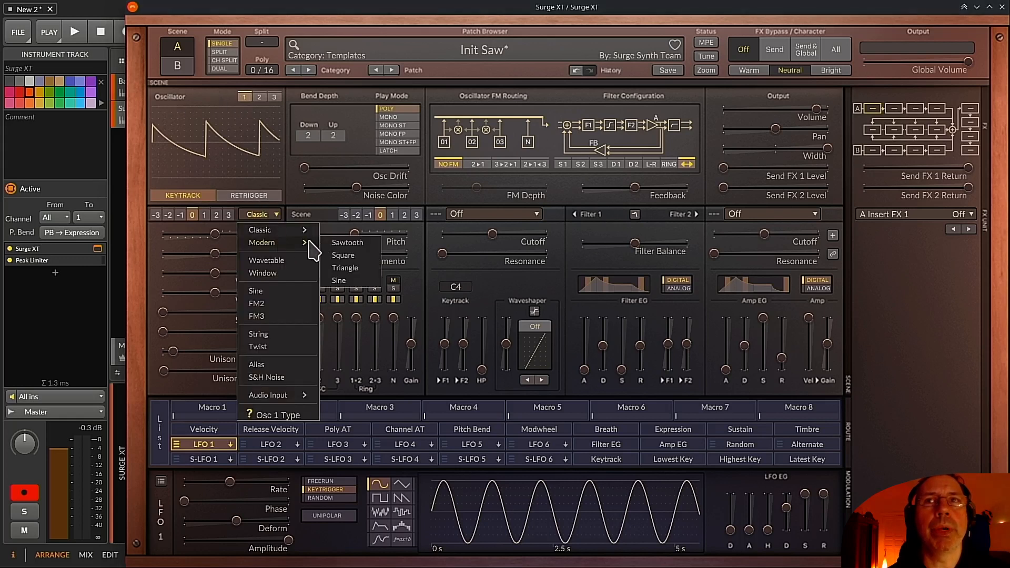
left_click(341, 252)
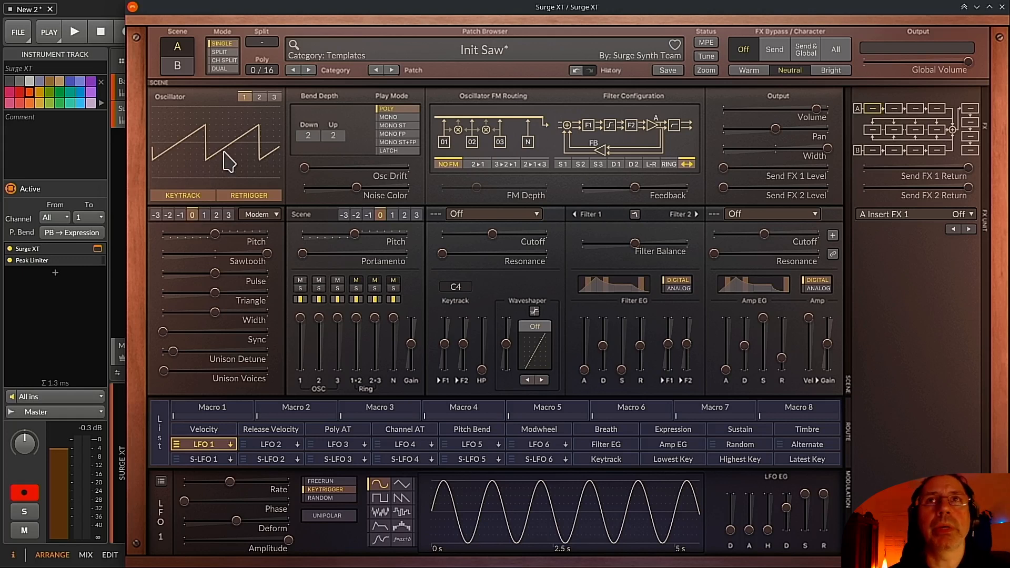
Set oscillator 2 to Modern Sawtooth with Retrigger enabled and shift it to octave -1
left_click(259, 98)
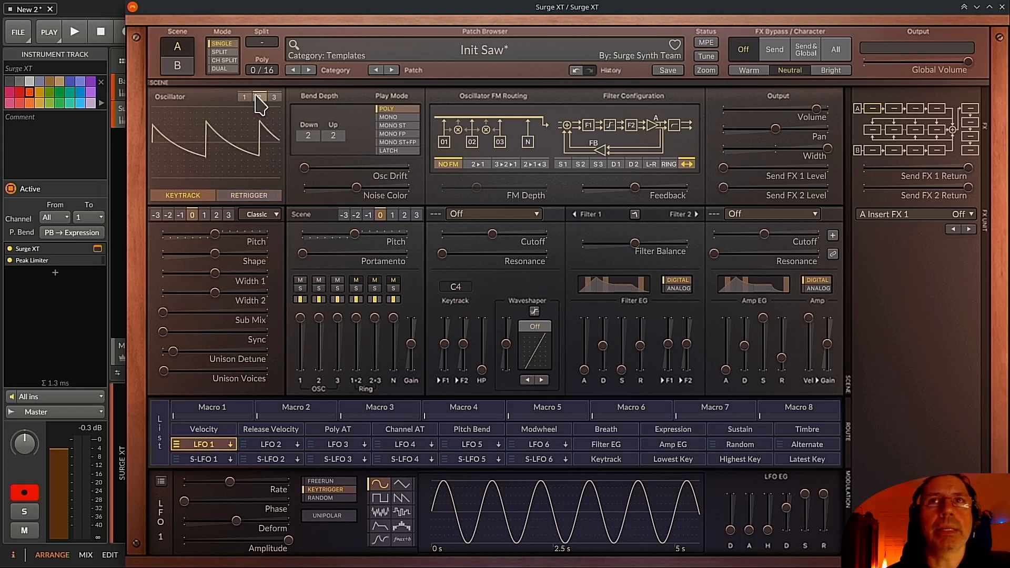
left_click(267, 216)
mouse_move(278, 244)
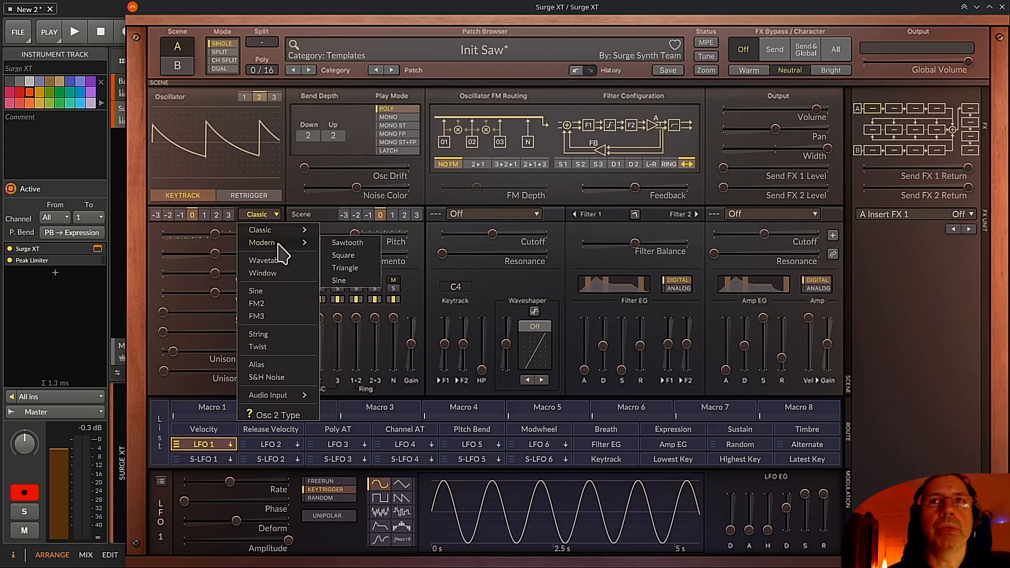
left_click(345, 243)
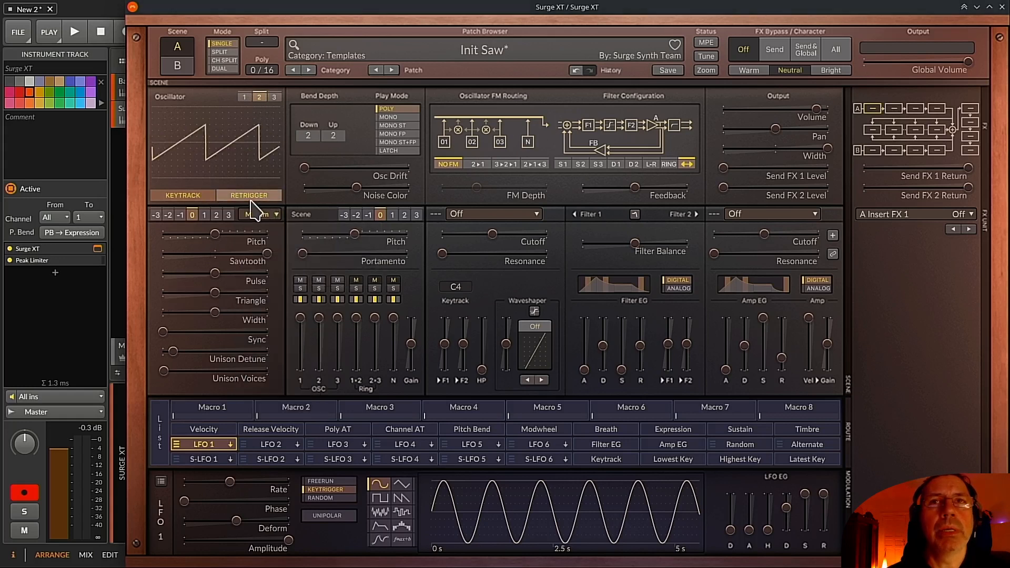
left_click(180, 215)
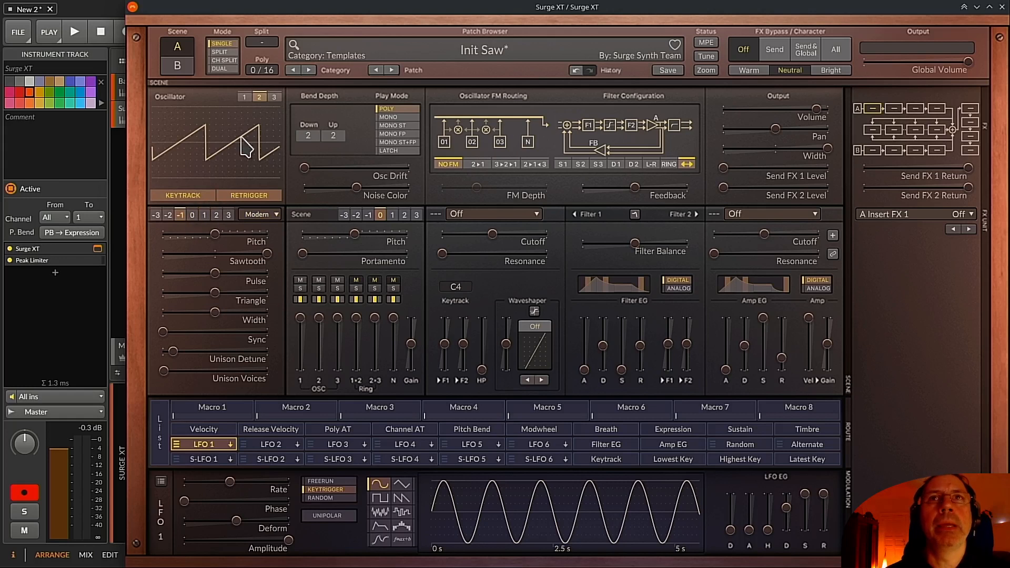
Set oscillator 3 to Modern Sawtooth with Retrigger enabled and shift it to octave 1
left_click(274, 97)
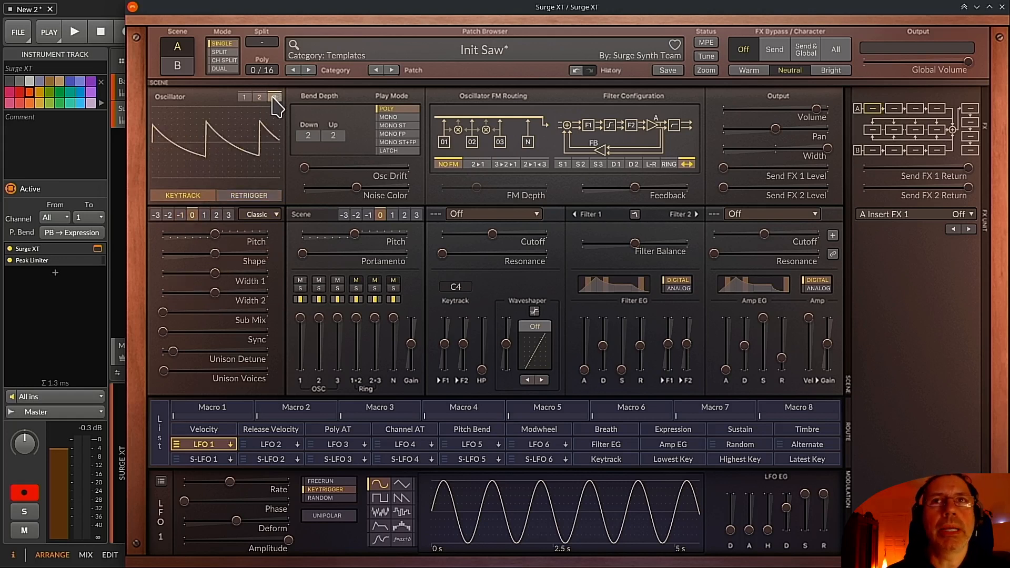
left_click(266, 215)
mouse_move(297, 243)
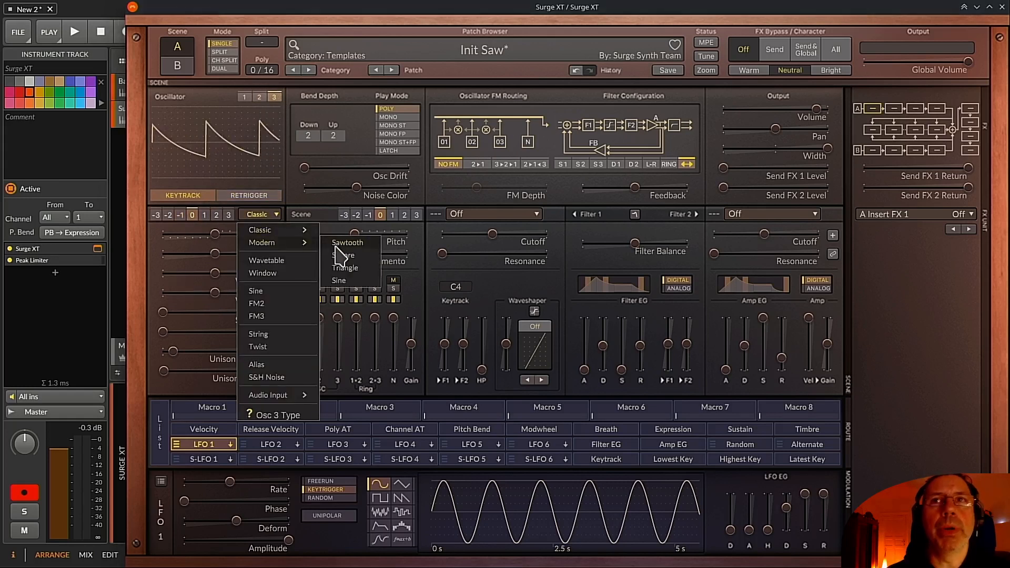
left_click(341, 243)
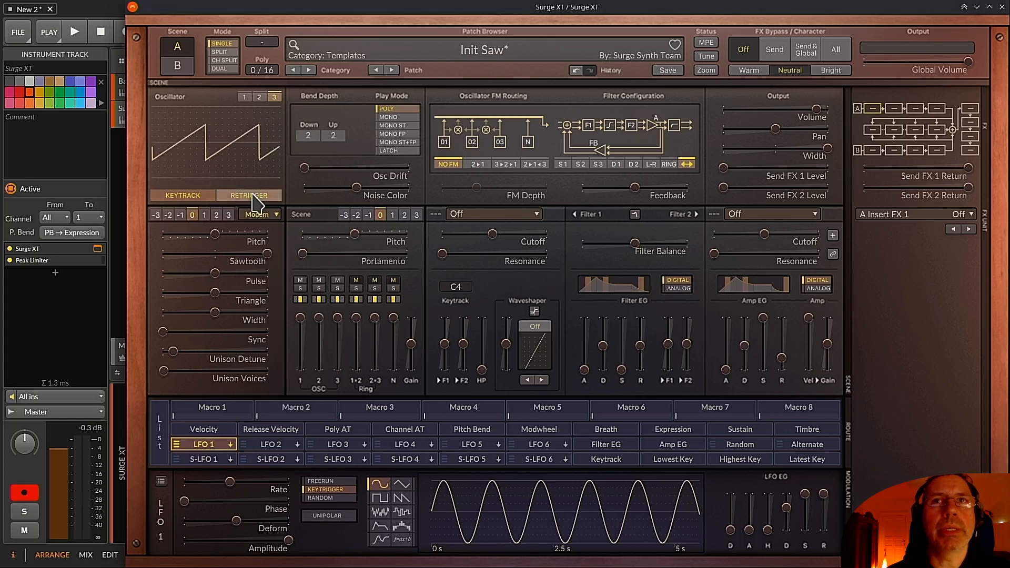
left_click(204, 216)
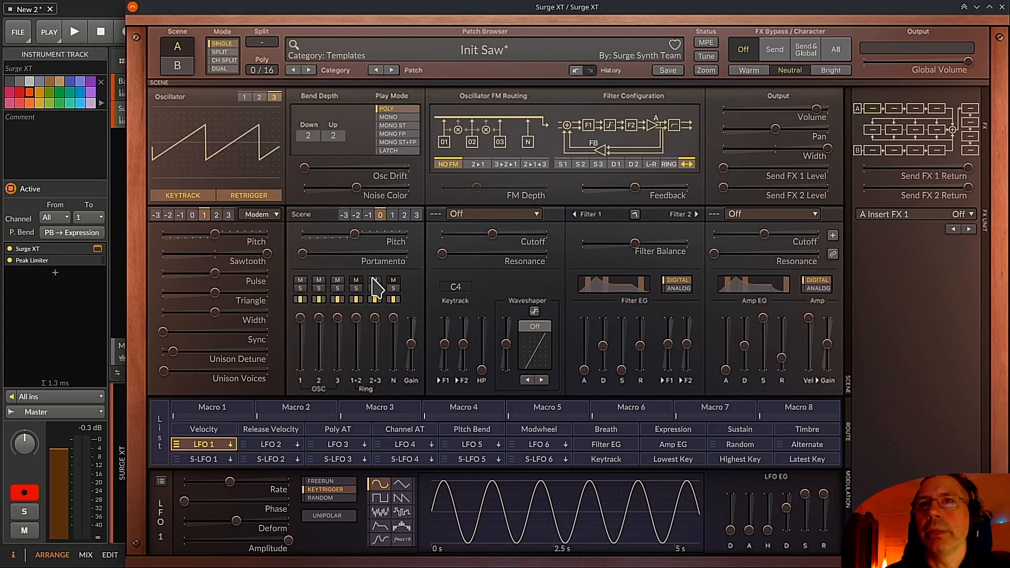
Lower the Surge XT track's volume and compare its sound with the BassXT - Surge XT track
left_click_drag(61, 449, 58, 482)
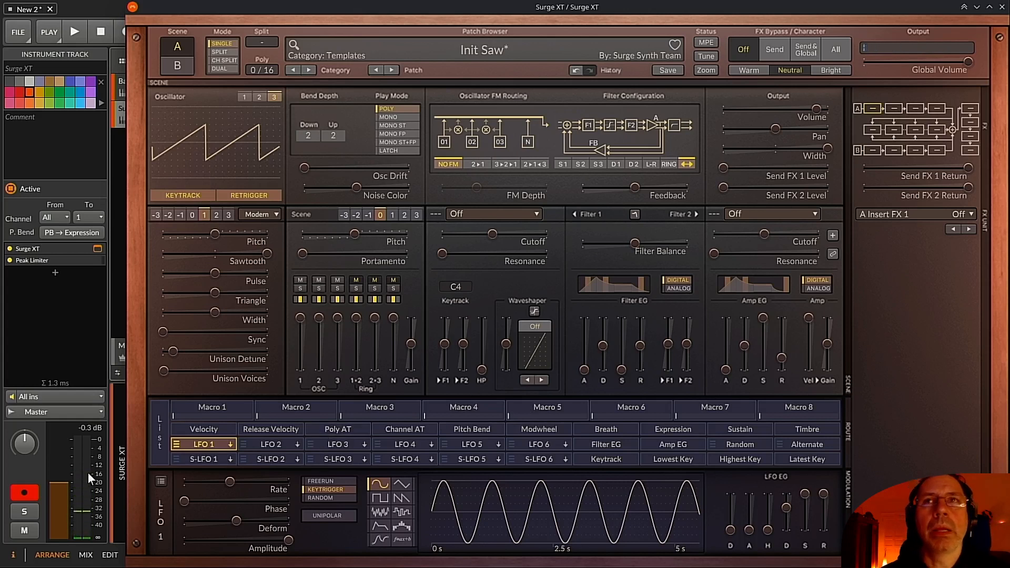
left_click_drag(201, 7, 223, 7)
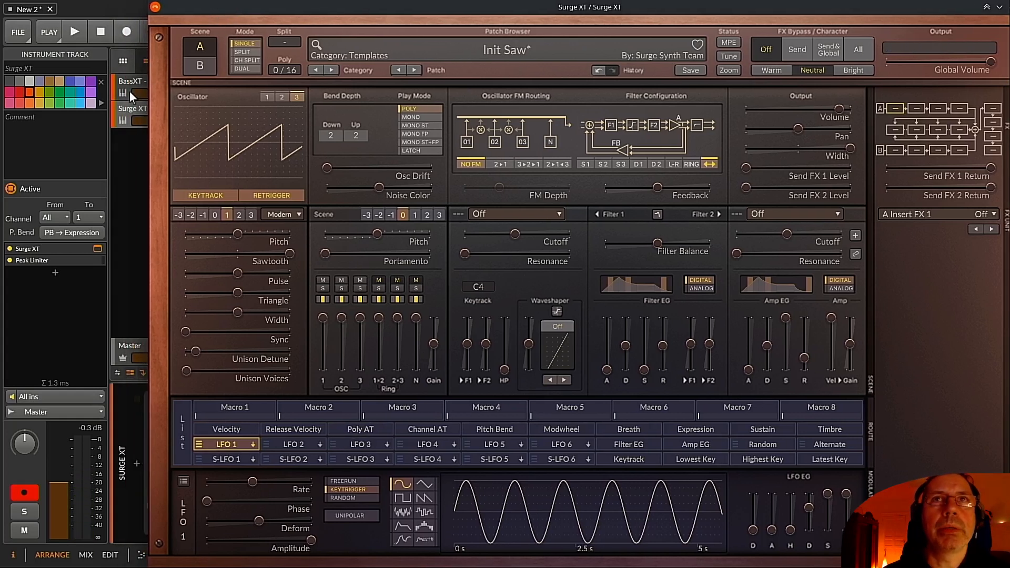
left_click(132, 75)
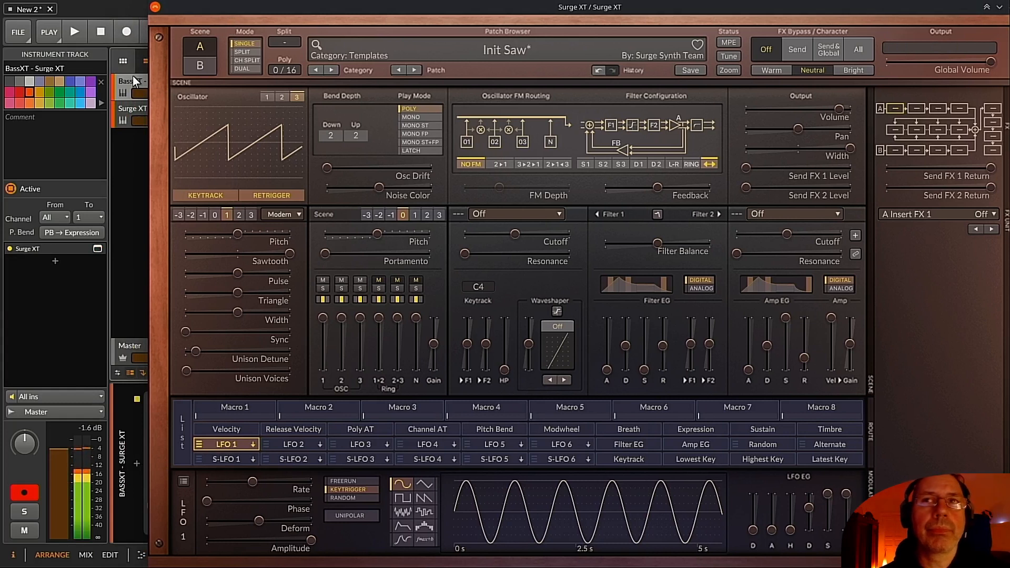
left_click(134, 107)
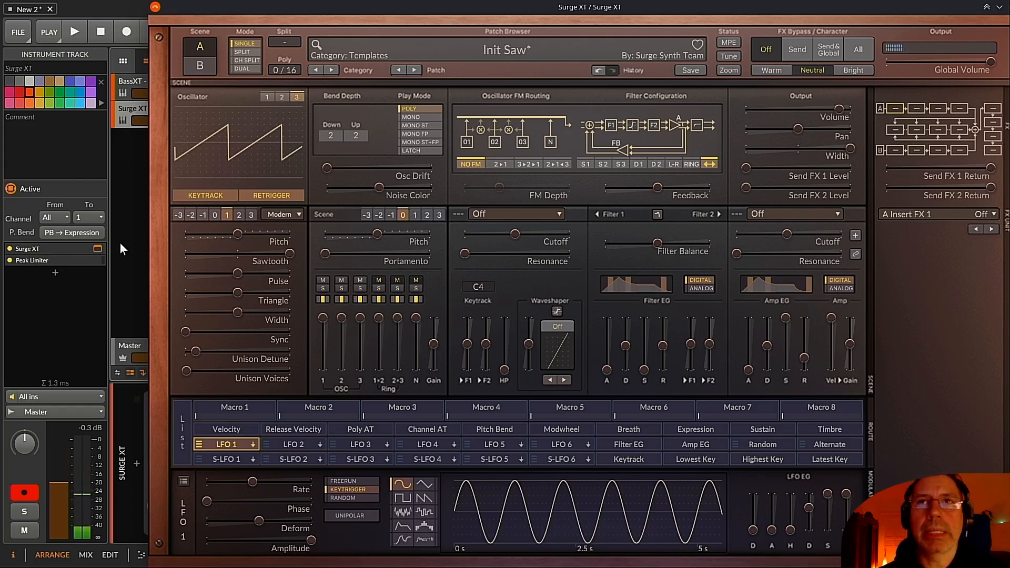
left_click(130, 78)
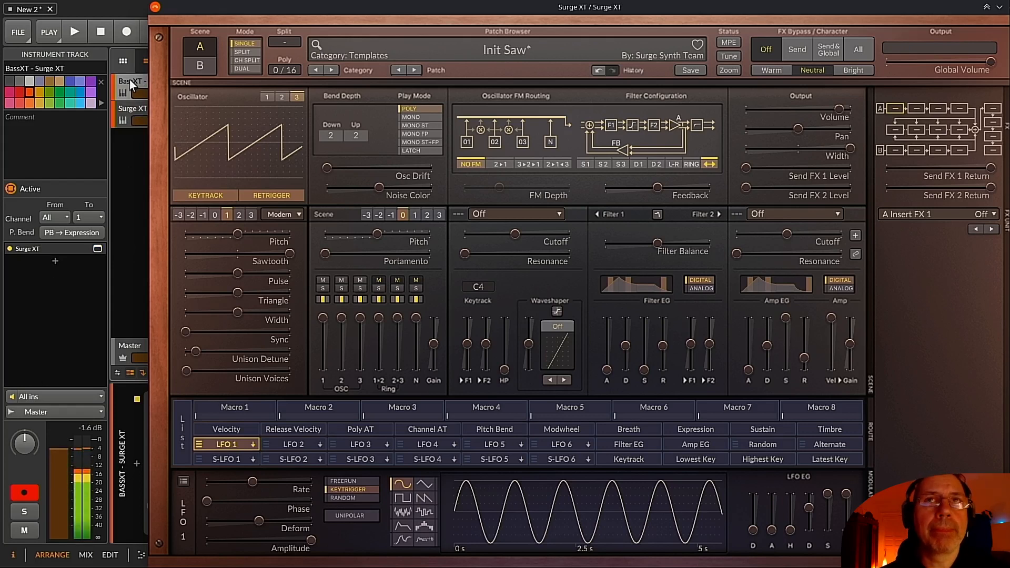
left_click(129, 108)
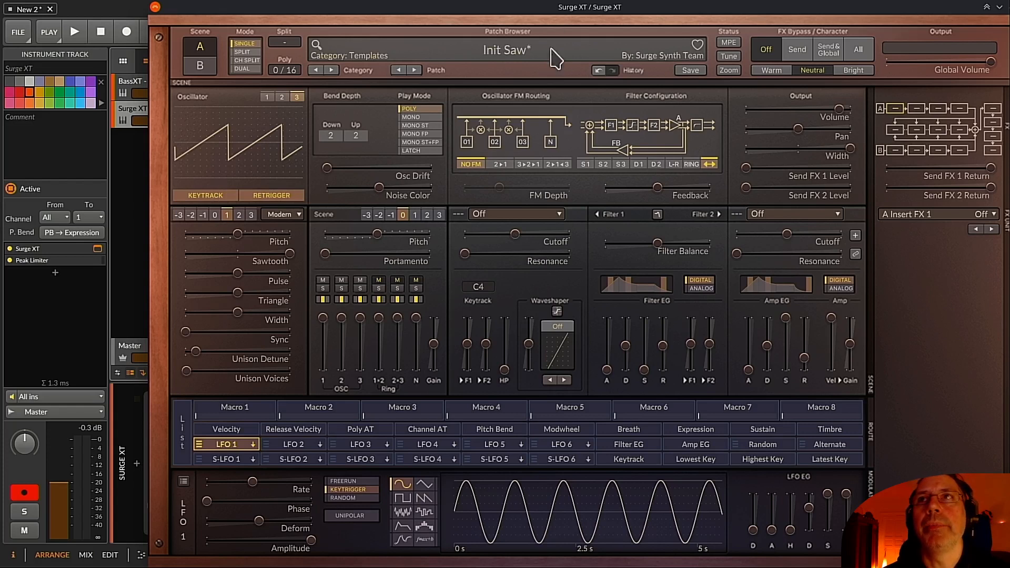
left_click_drag(556, 7, 534, 7)
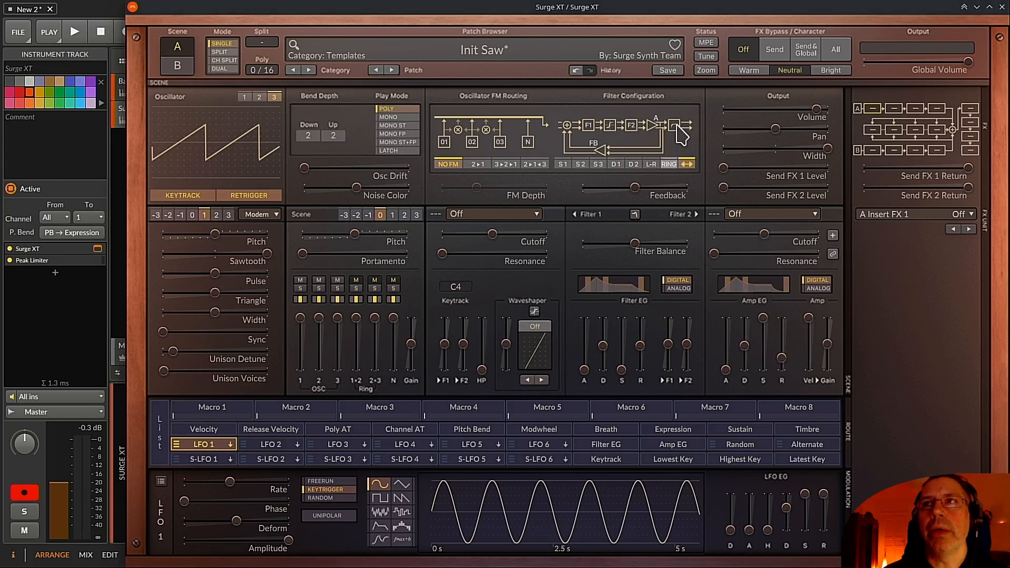
Go through the filter configurations from RING back to S1, and restore the double-arrow stereo configuration
left_click(666, 164)
left_click(652, 165)
left_click(633, 165)
left_click(616, 164)
left_click(598, 164)
left_click(580, 164)
left_click(563, 165)
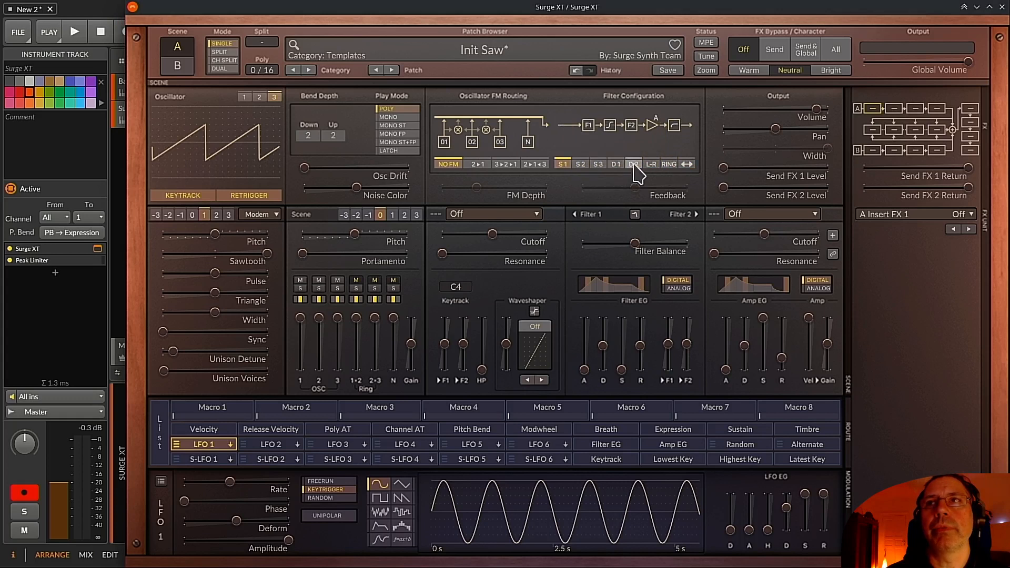
left_click(686, 164)
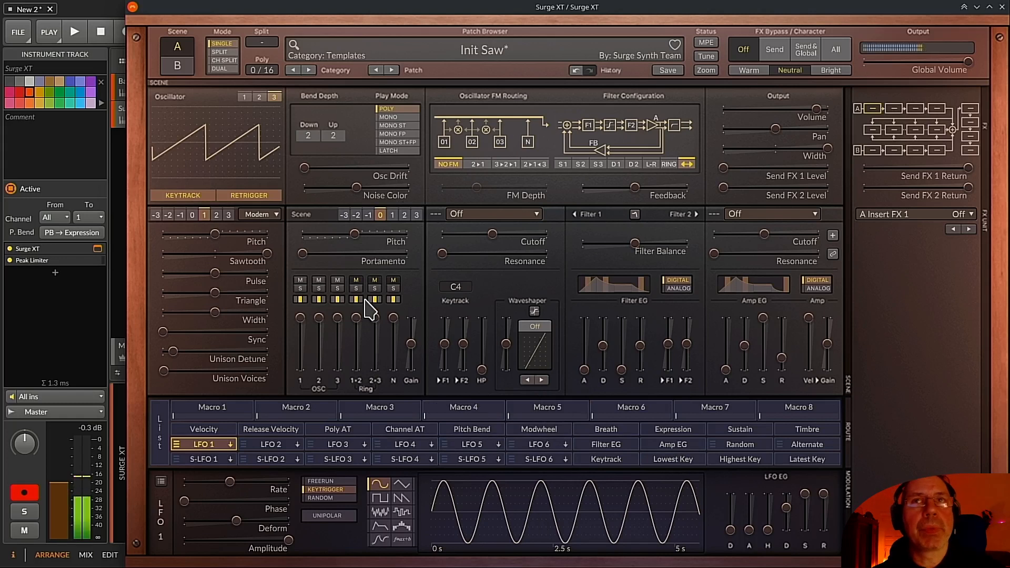
Shift the whole scene to octave -1 and compare the Surge XT track with the BassXT - Surge XT track
left_click_drag(221, 15, 249, 16)
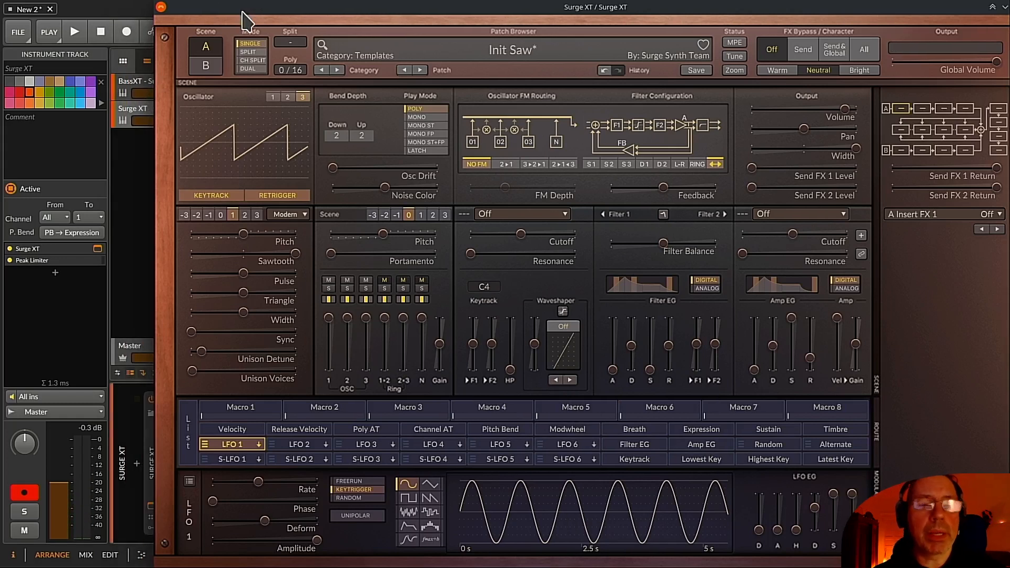
left_click(134, 86)
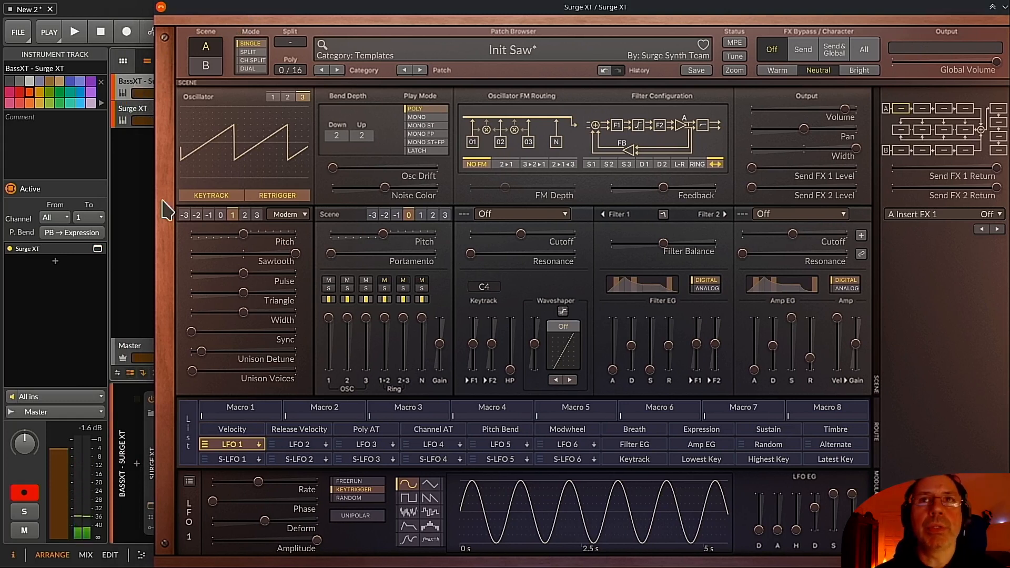
left_click(273, 97)
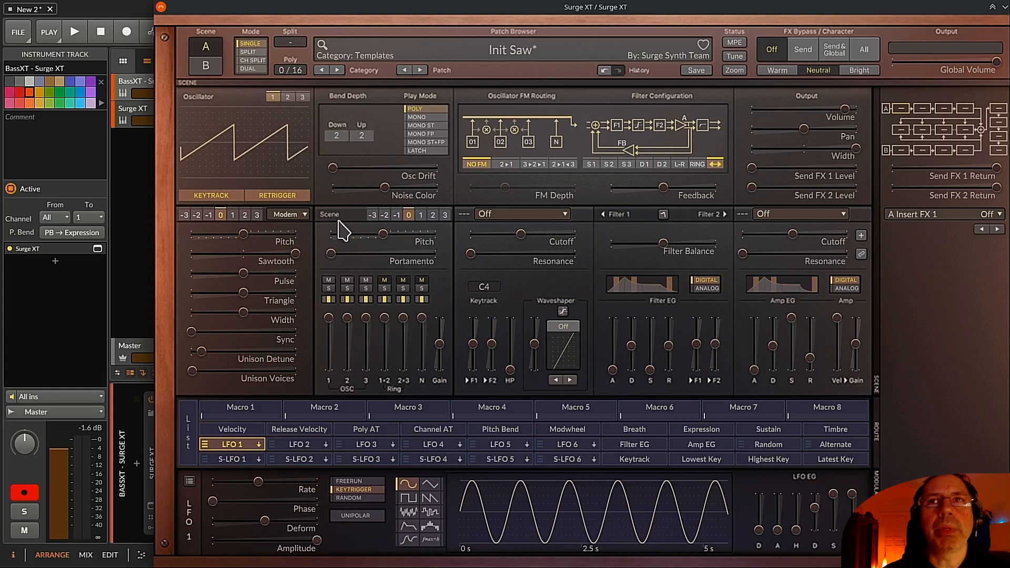
left_click(397, 216)
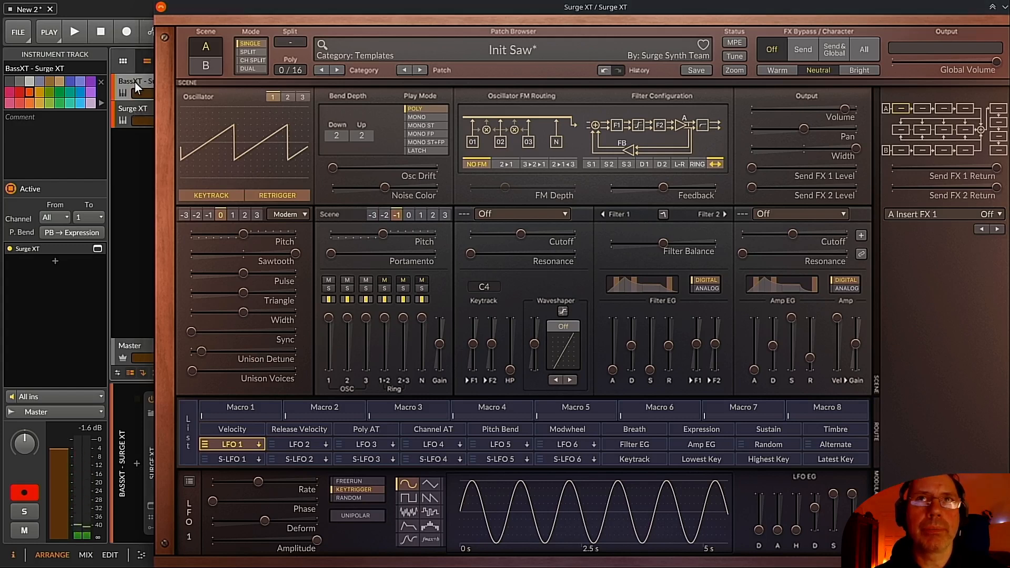
left_click(135, 112)
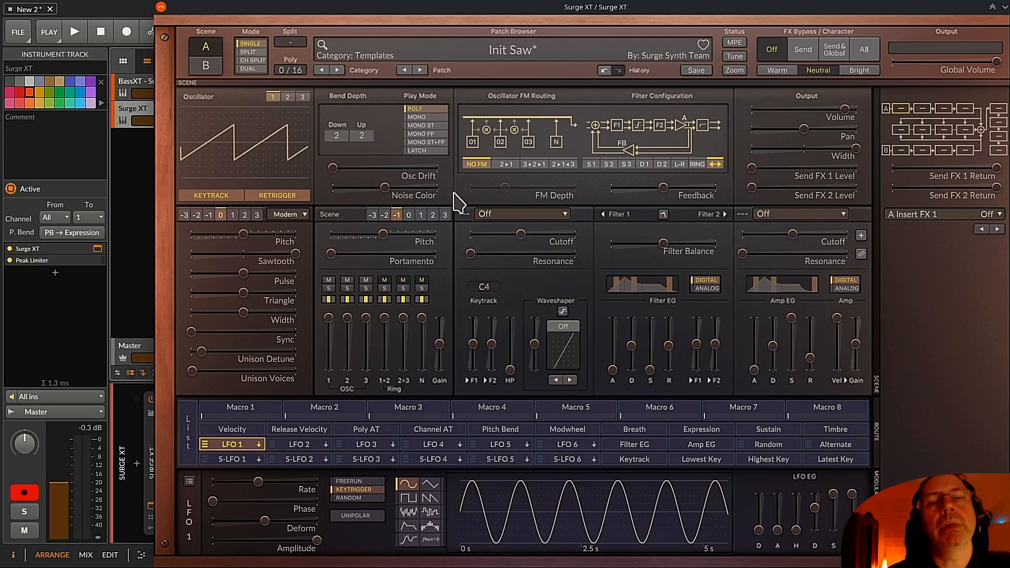
Set filter 1 to the 24 dB lowpass, lower its cutoff slightly and raise its resonance to just over a quarter
left_click(517, 214)
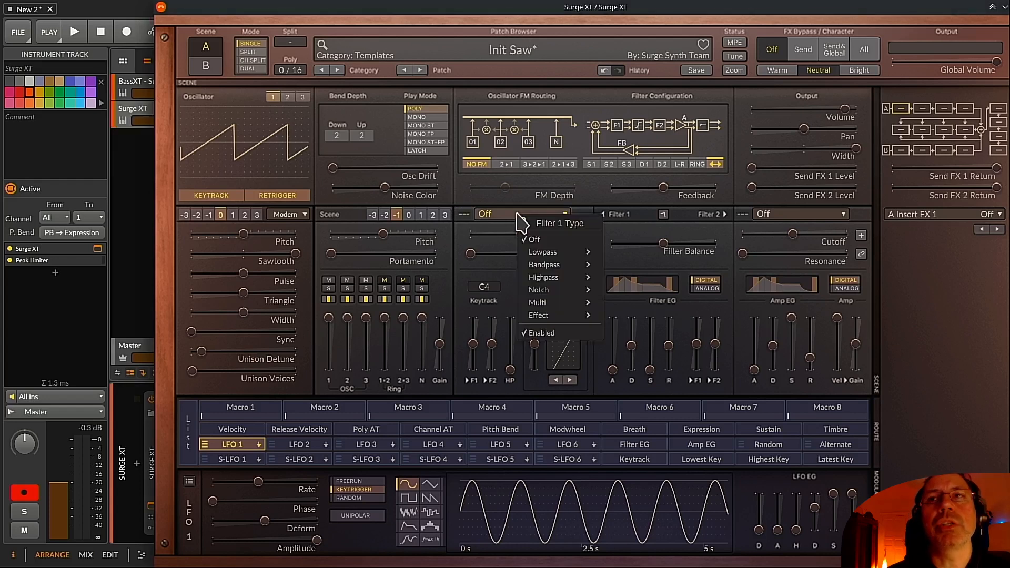
mouse_move(575, 255)
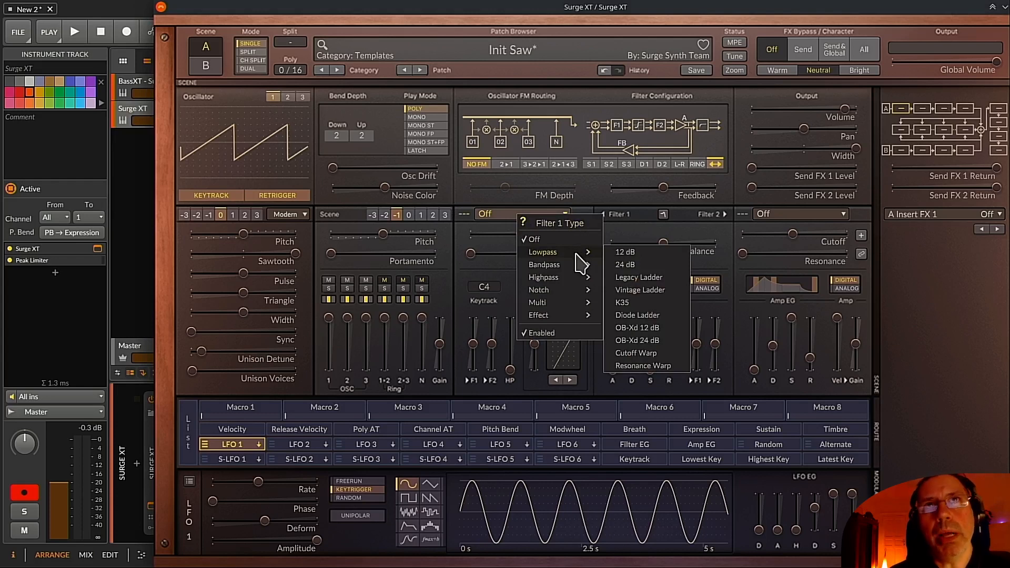
left_click(648, 265)
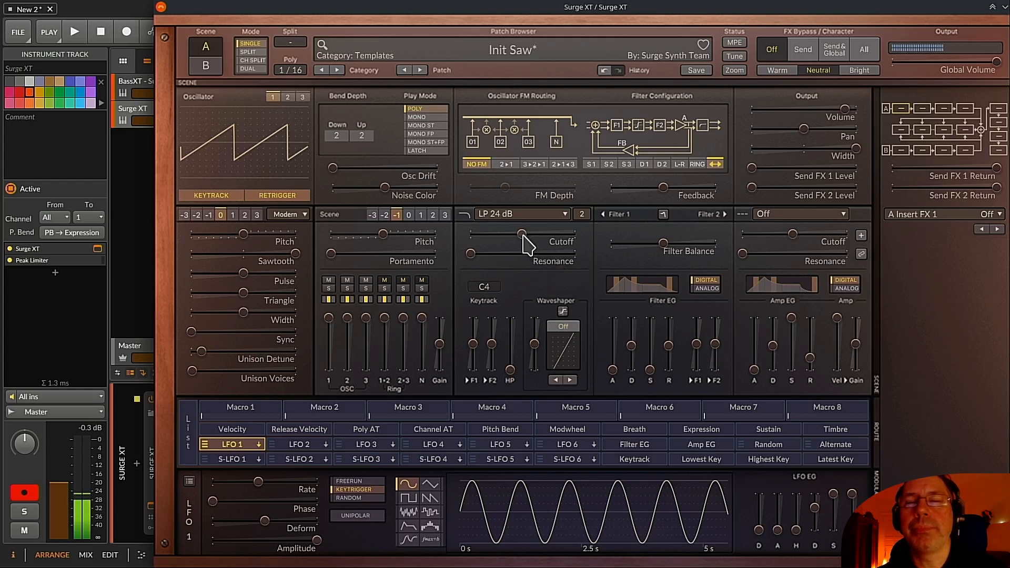
left_click_drag(523, 234, 472, 253)
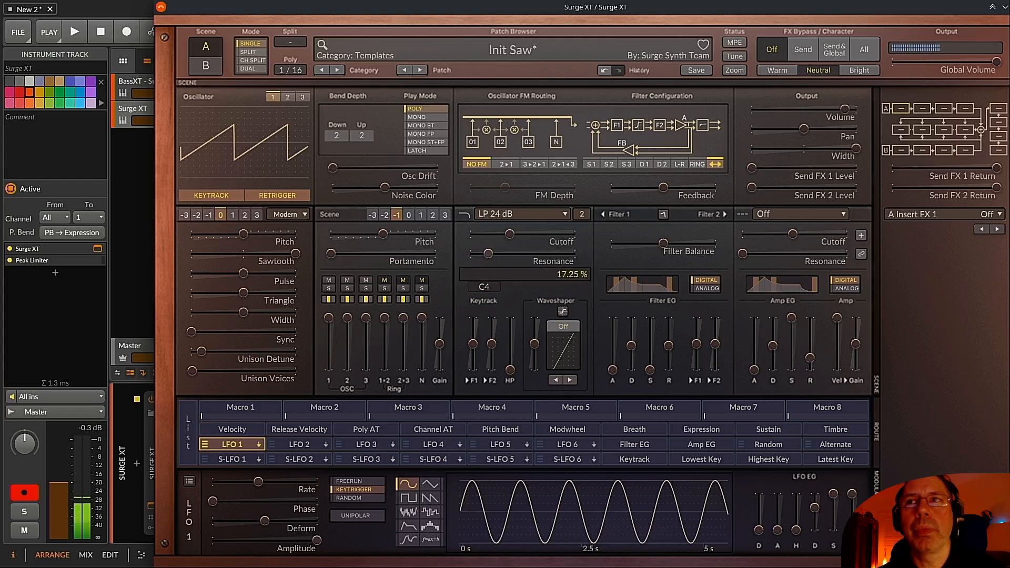
left_click_drag(496, 254, 497, 254)
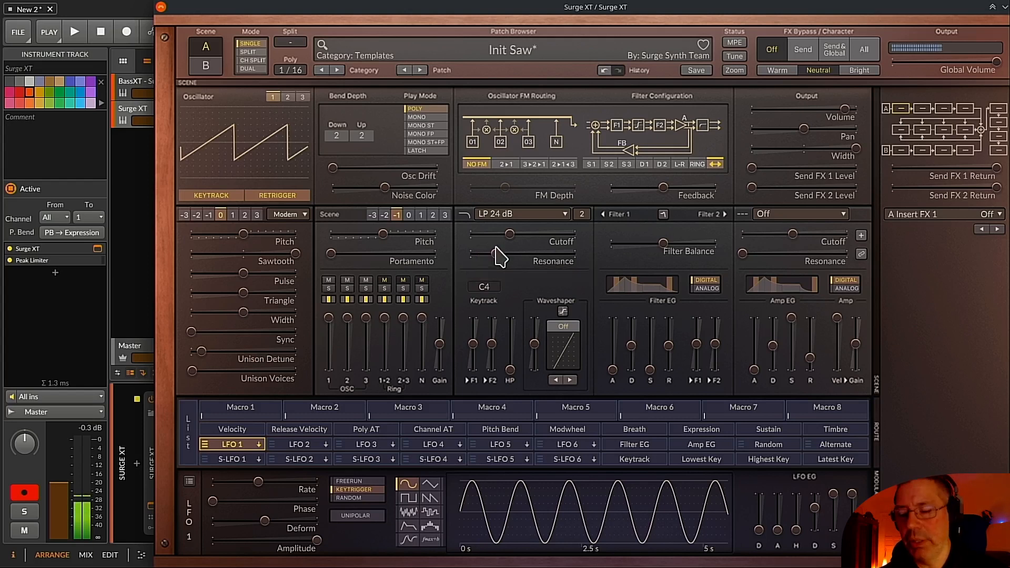
left_click_drag(495, 253, 499, 254)
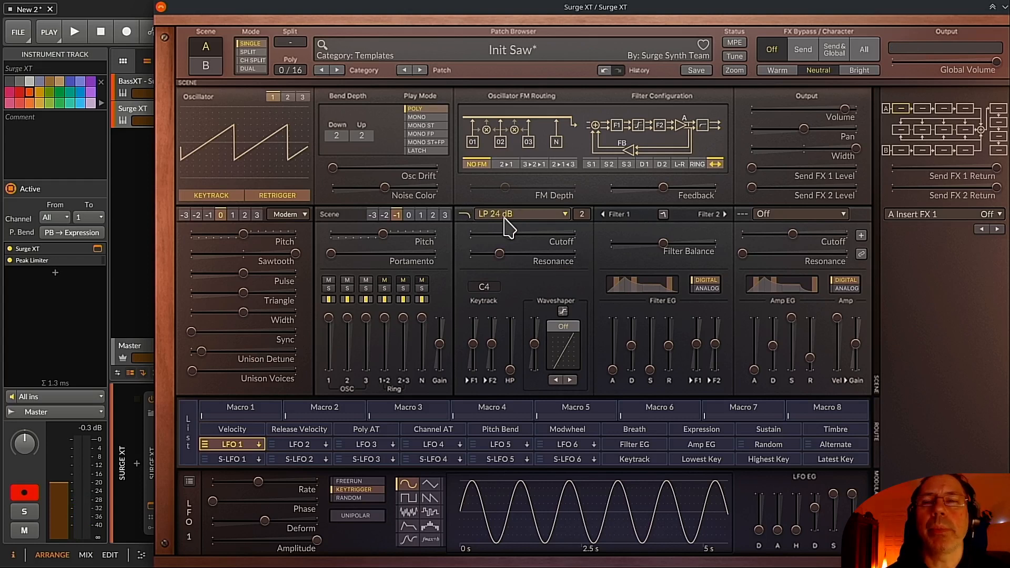
Try the Standard subtype on filter 1's 24 dB lowpass and switch it back to Driven
left_click(582, 216)
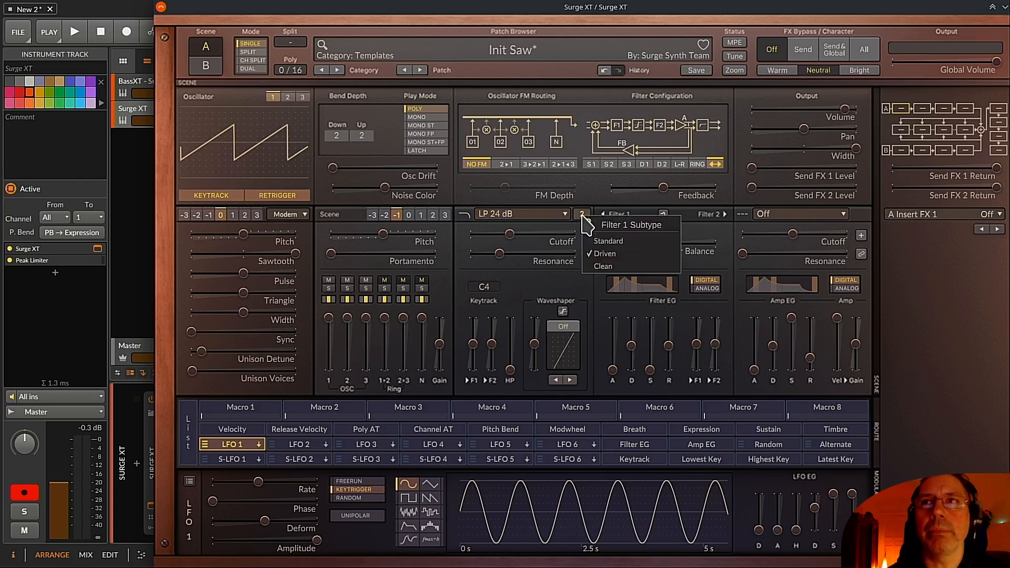
left_click(626, 241)
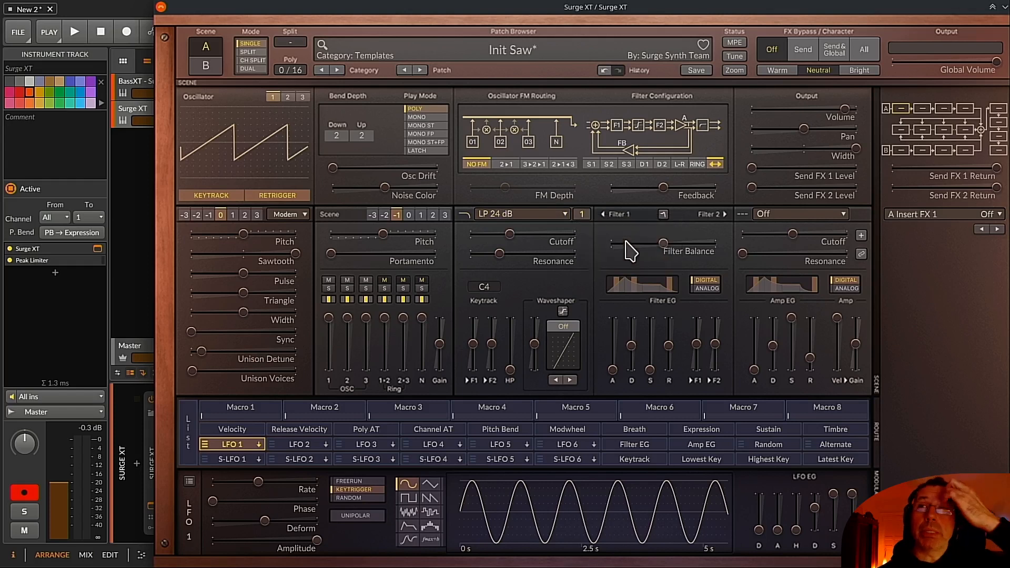
left_click(580, 214)
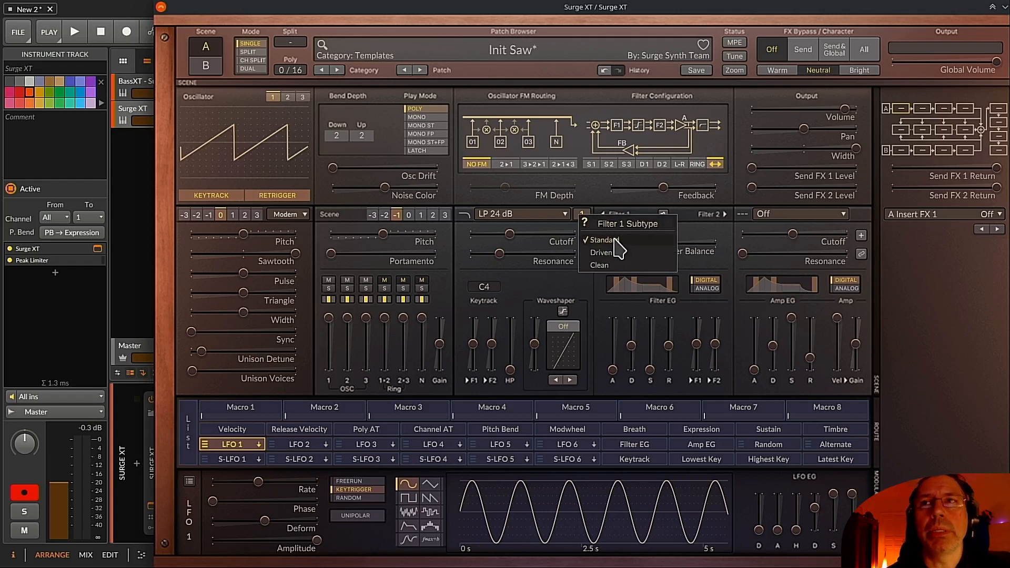
left_click(614, 240)
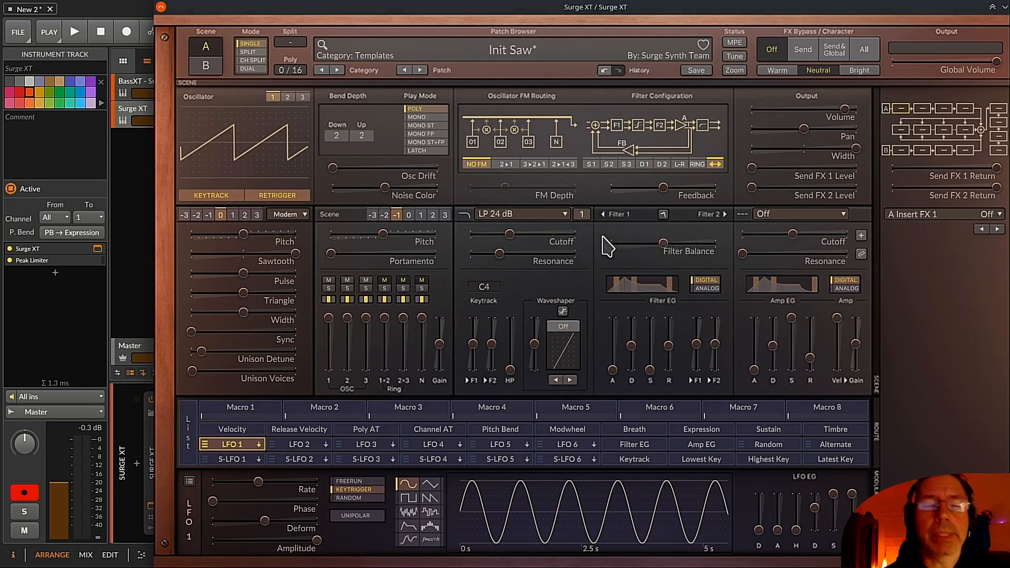
left_click(582, 215)
left_click(596, 247)
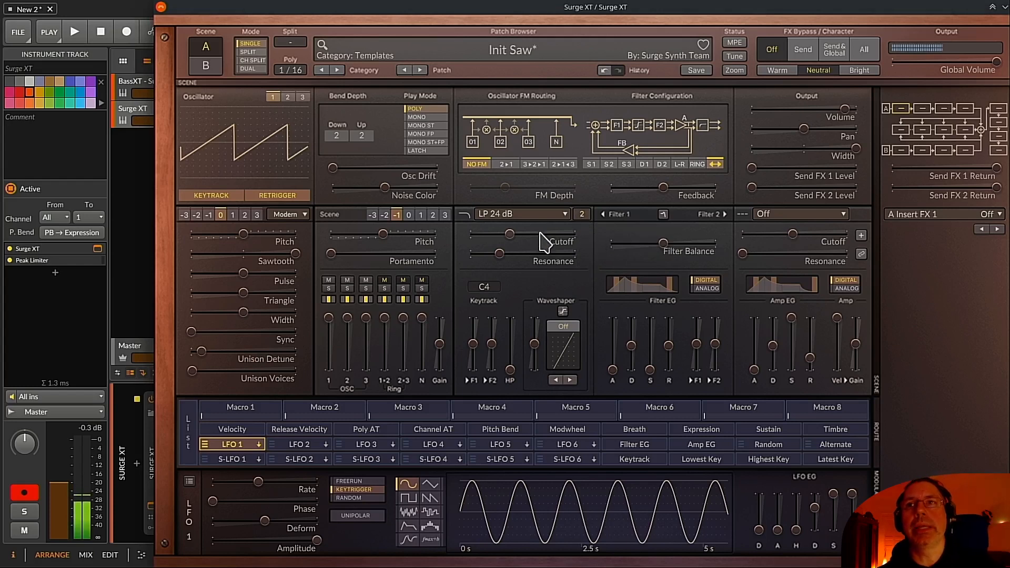
Set the Surge XT track's volume to 0 dB and compare its sound with the BassXT - Surge XT track
mouse_move(541, 242)
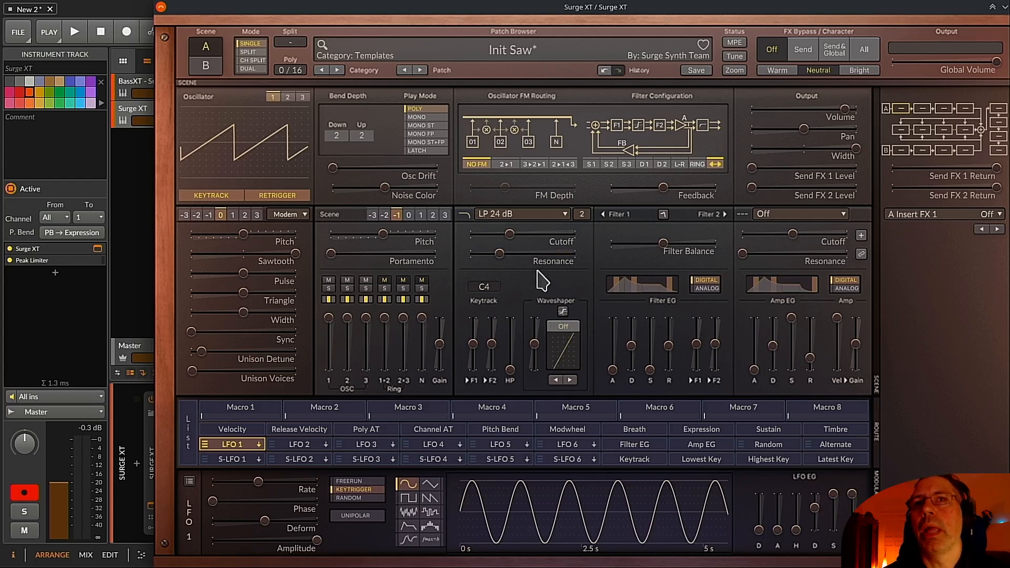
double_click(59, 486)
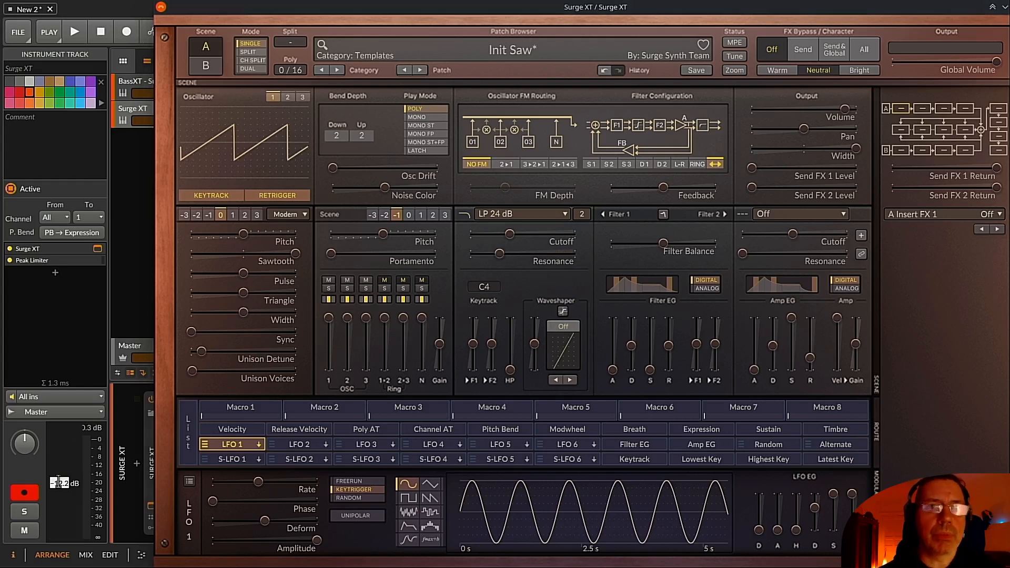
type("0")
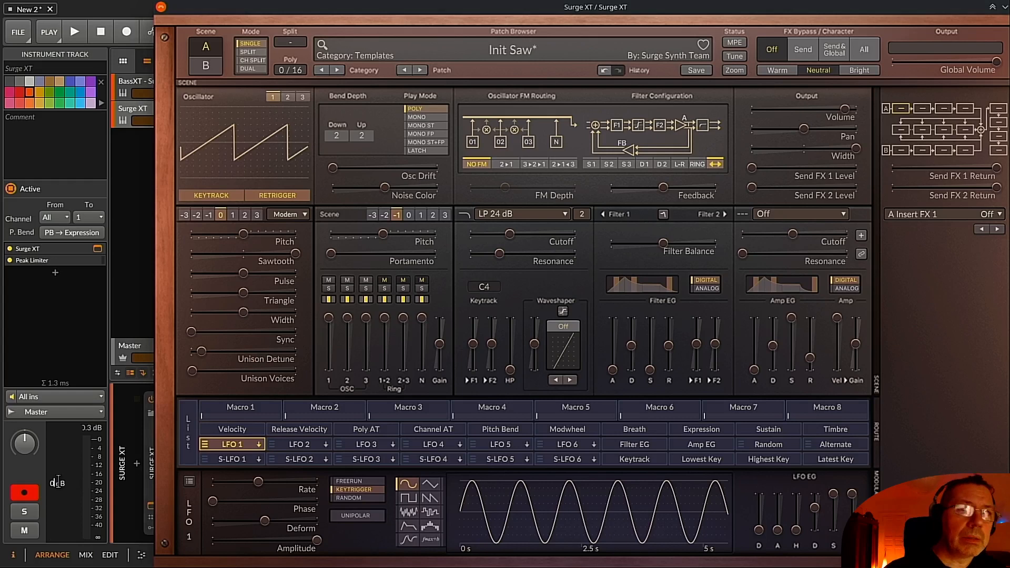
key("Return")
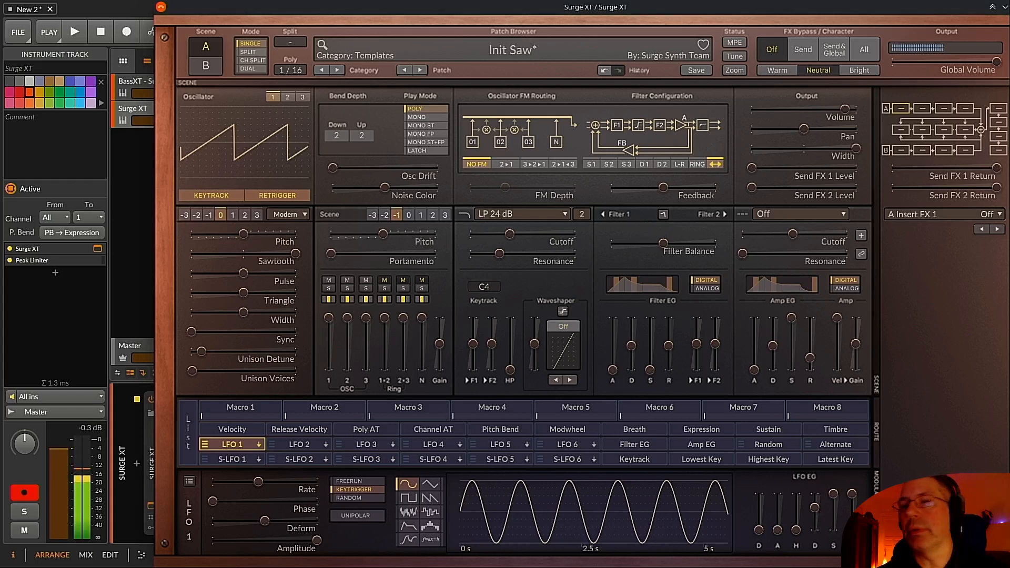
mouse_move(266, 307)
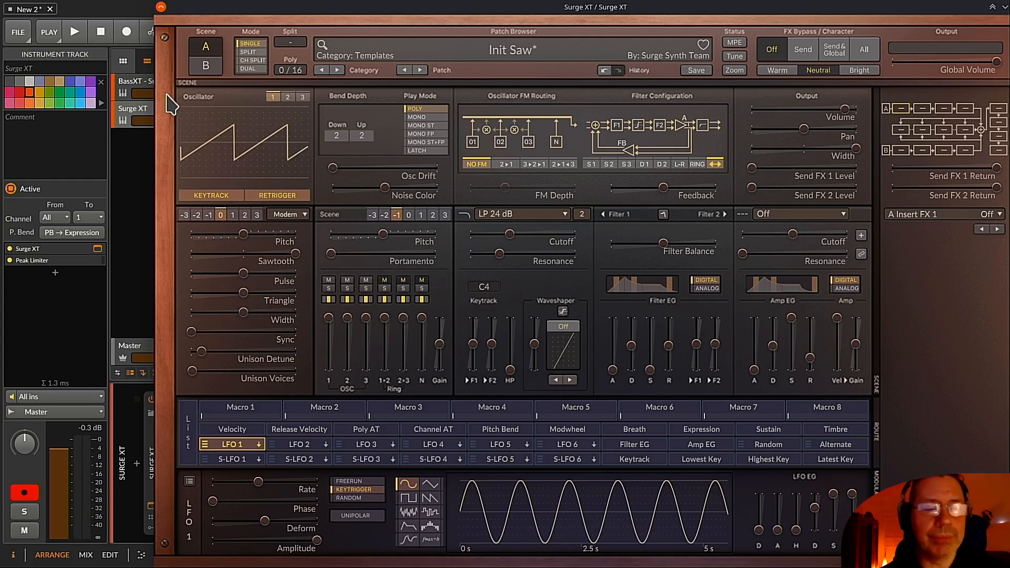
left_click(126, 81)
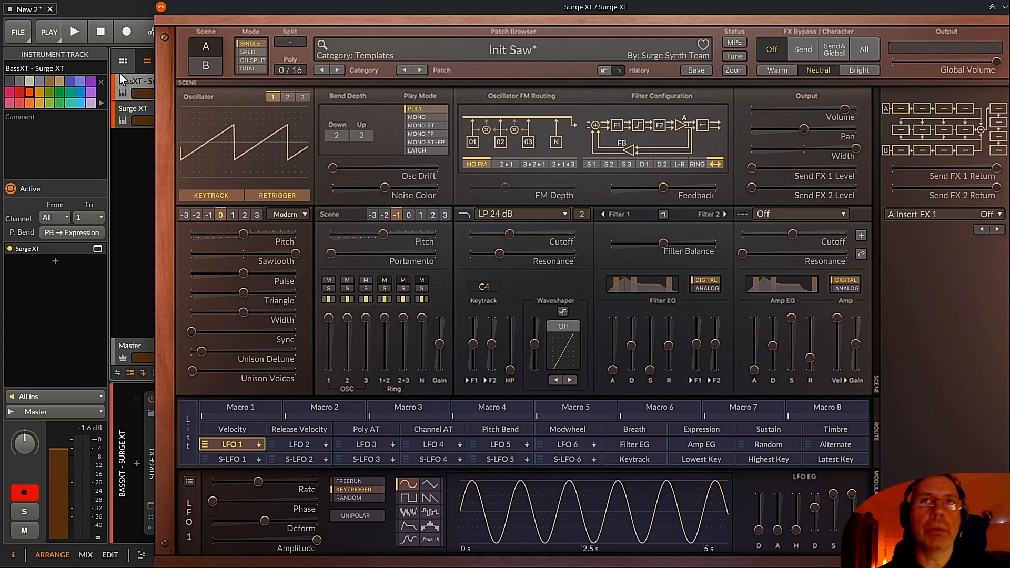
left_click(140, 108)
Lower filter 1's cutoff slightly and try positive and negative Filter EG amounts on it, ending near the negative extreme
mouse_move(509, 234)
left_mouse_down()
mouse_move(555, 234)
mouse_move(506, 233)
left_mouse_up()
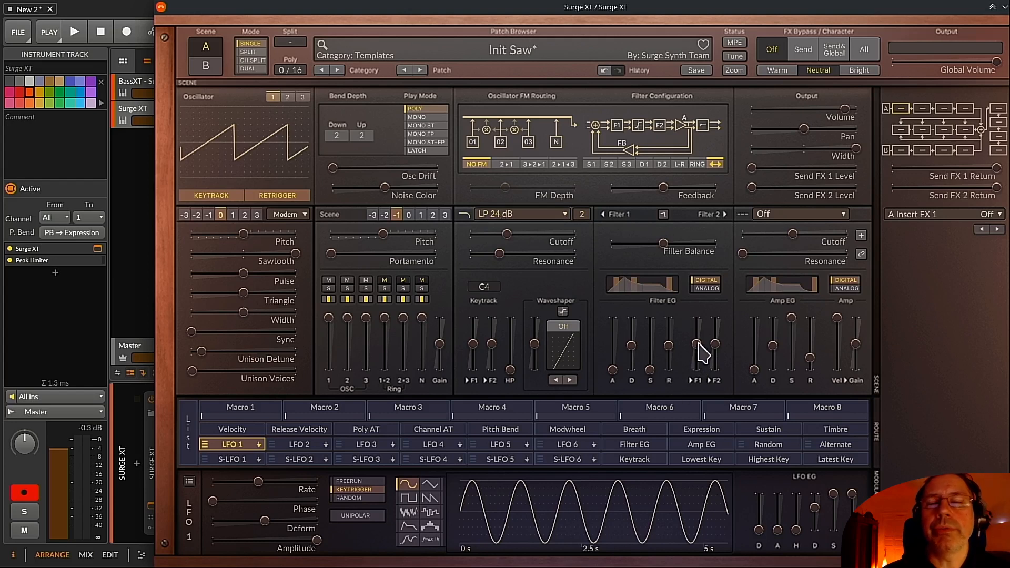
left_click_drag(698, 343, 697, 330)
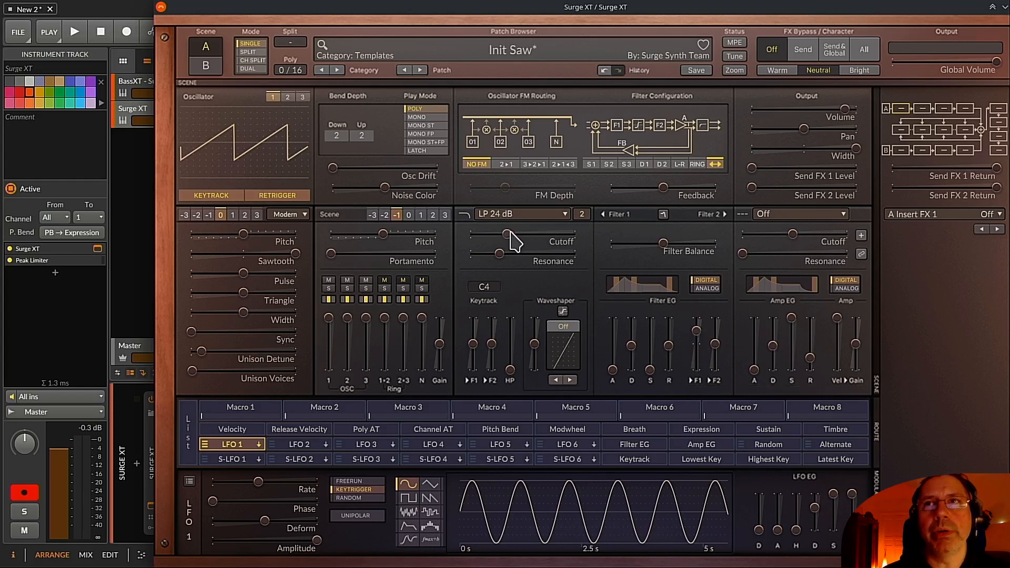
left_click_drag(694, 330, 697, 362)
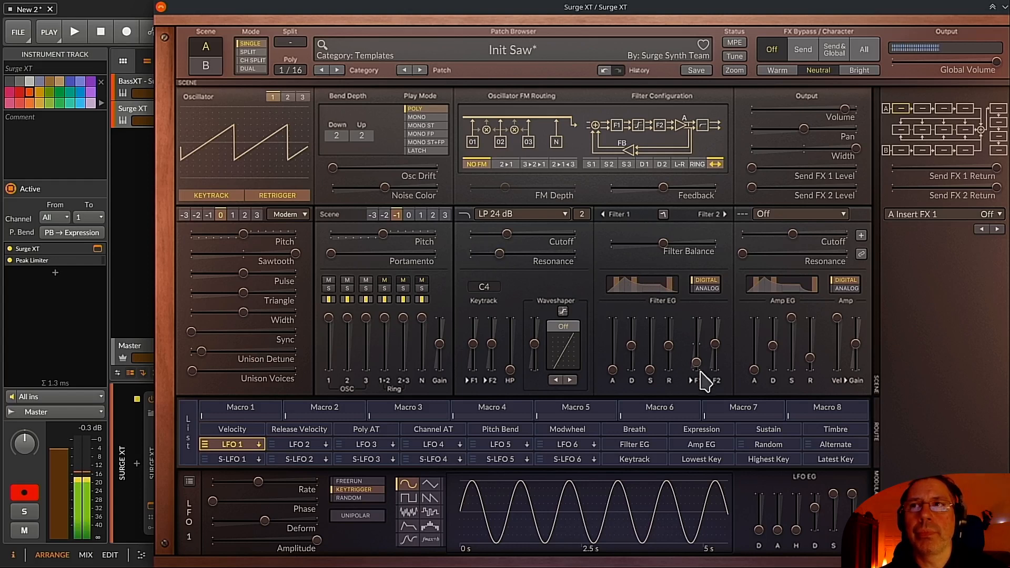
left_click_drag(697, 364, 697, 369)
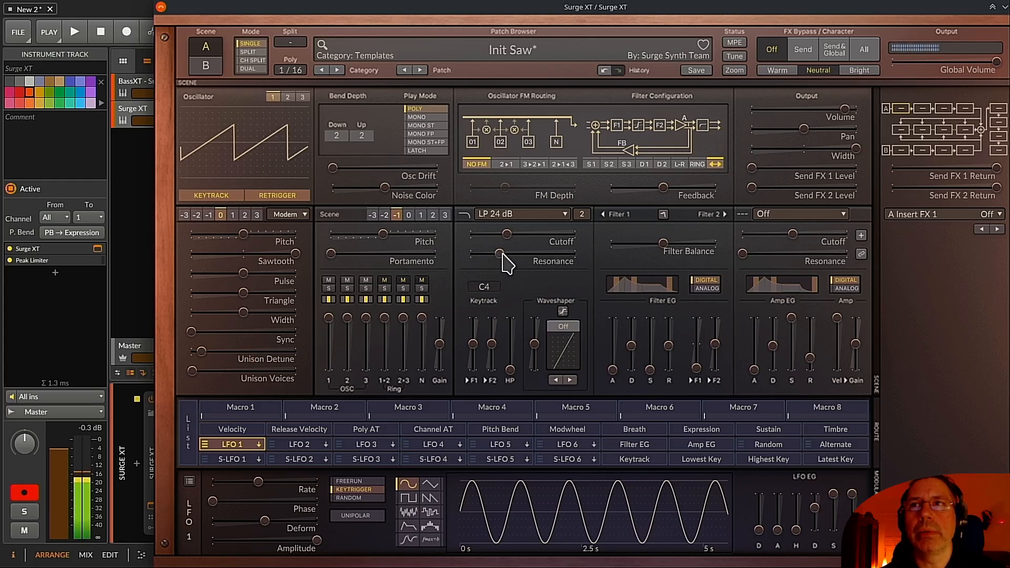
Try a Filter EG decay of about 3.3 s, shorten it to below mid-range, and raise filter 1's envelope amount to maximum
left_click_drag(632, 346, 631, 333)
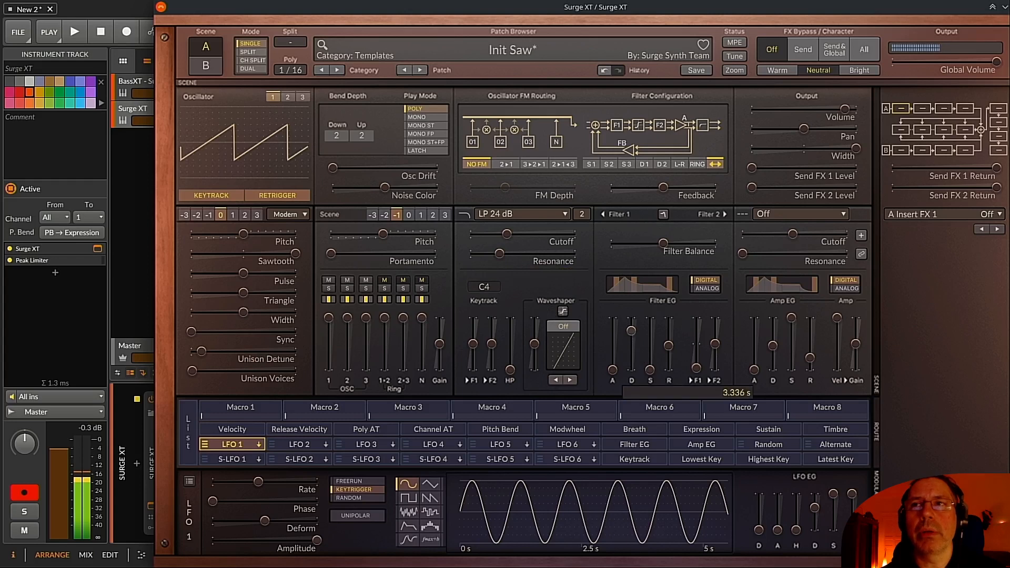
mouse_move(652, 370)
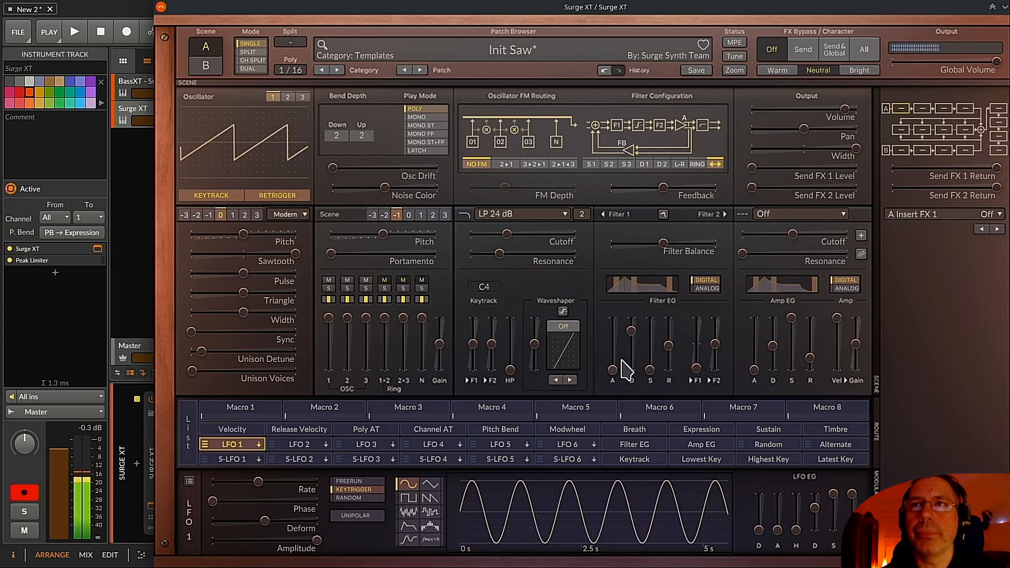
mouse_move(632, 332)
left_click_drag(632, 332, 631, 351)
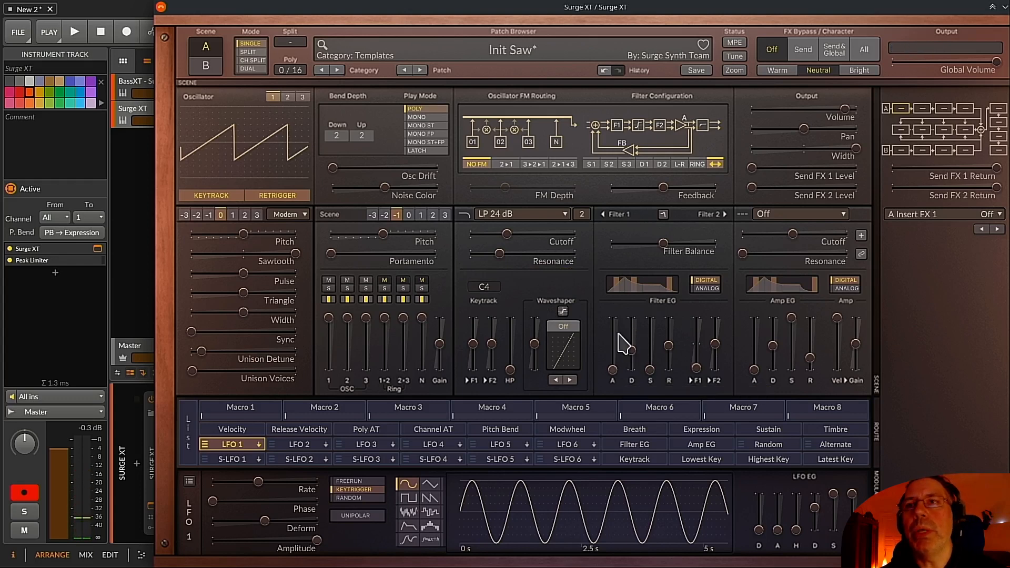
left_click_drag(698, 370, 696, 354)
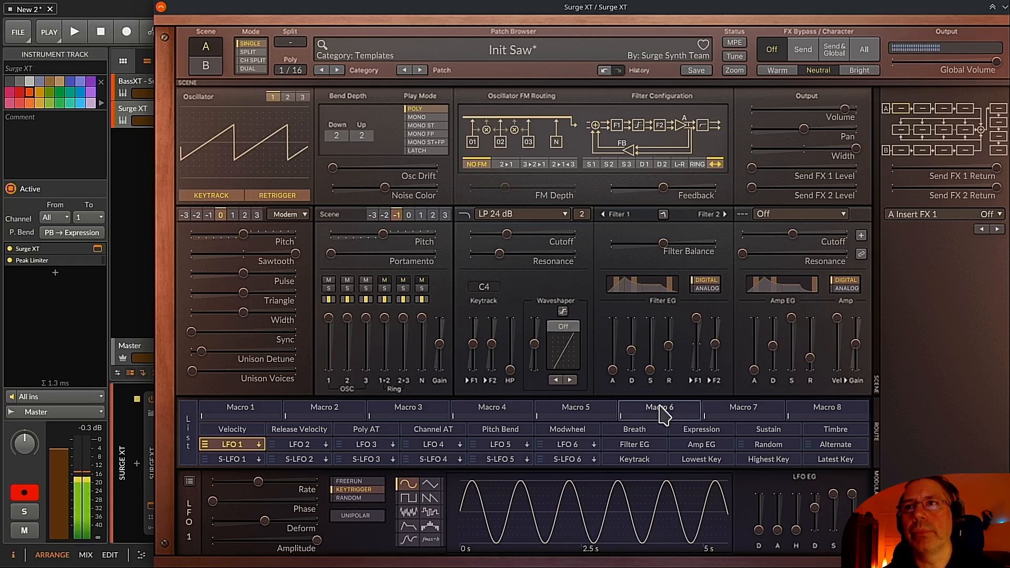
Raise the Filter EG attack and decay to above mid-range and compare the sound with the BassXT - Surge XT track
mouse_move(622, 349)
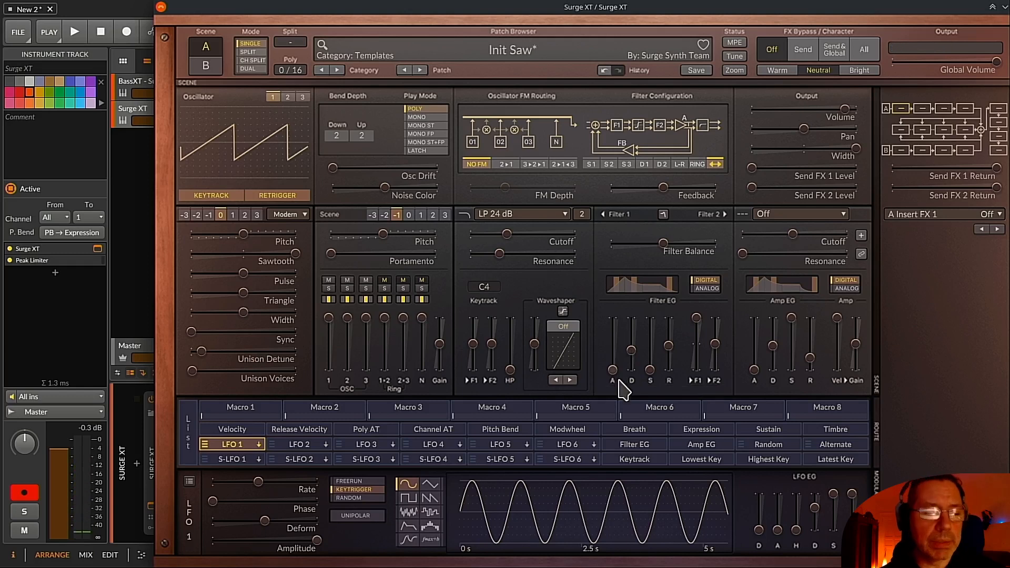
left_click_drag(614, 373, 613, 371)
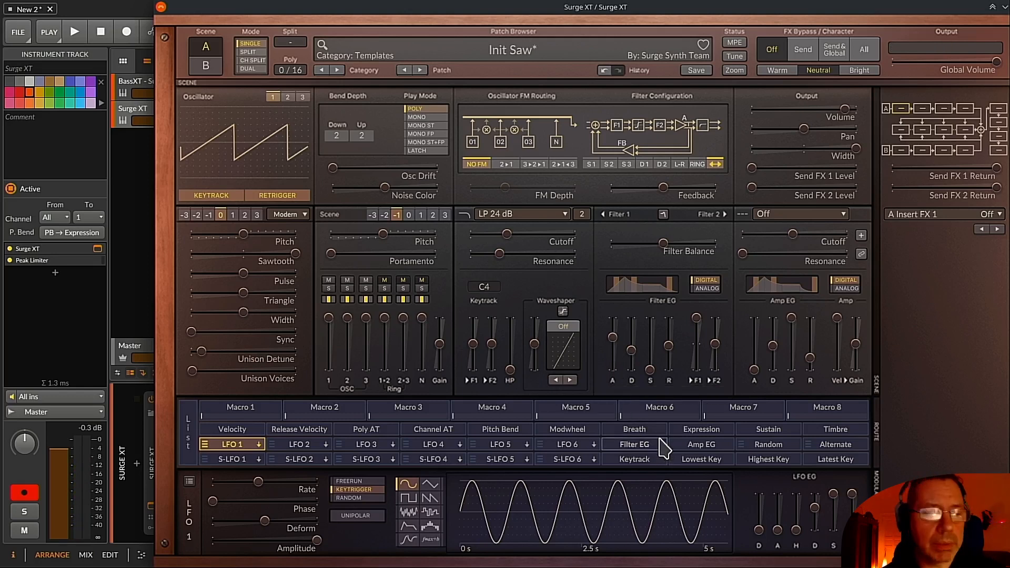
left_click_drag(613, 337, 630, 343)
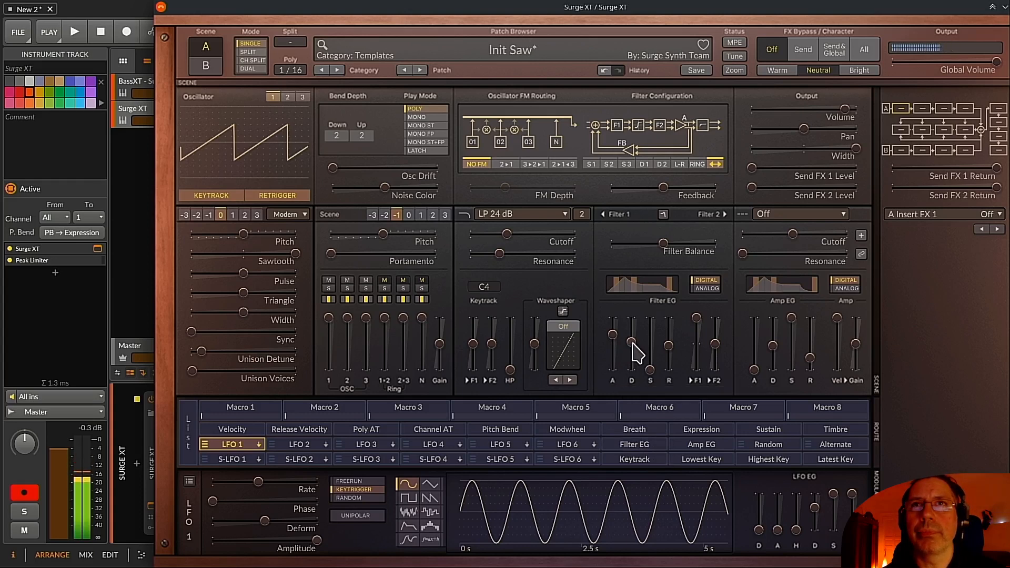
left_click(137, 83)
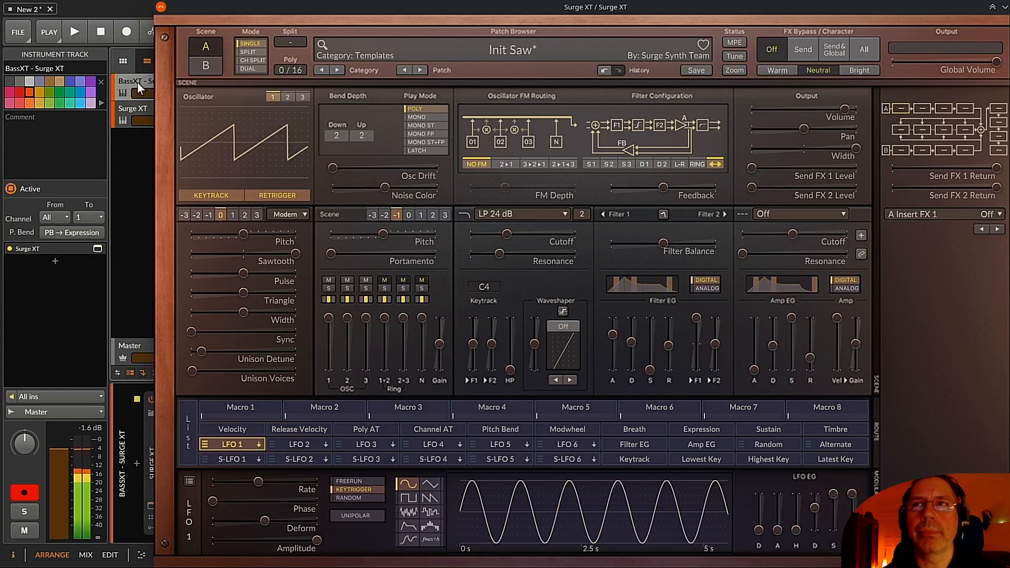
left_click(131, 110)
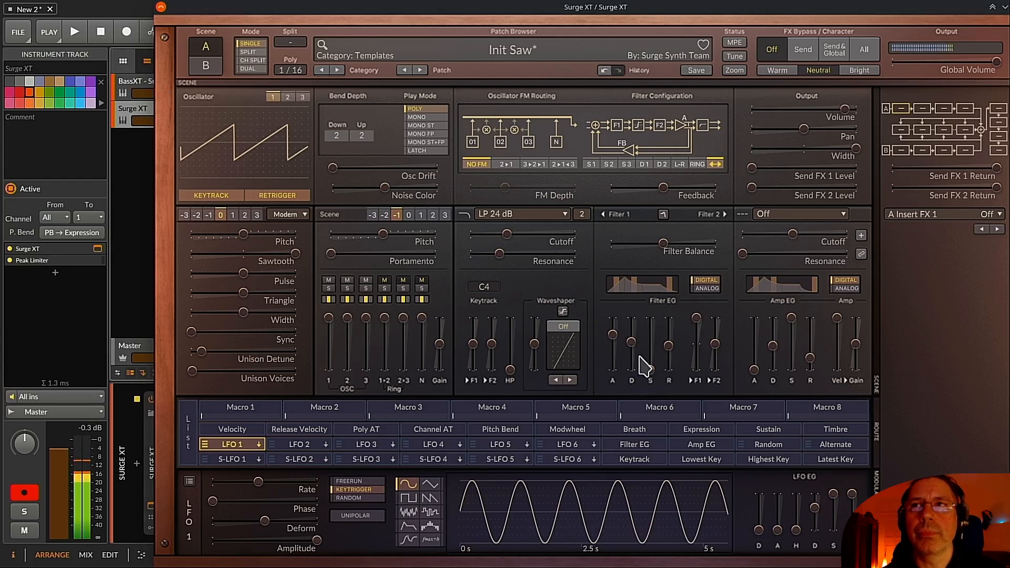
Shorten the Filter EG attack slightly and try the Analog envelope mode before restoring Digital
left_click_drag(612, 334, 631, 340)
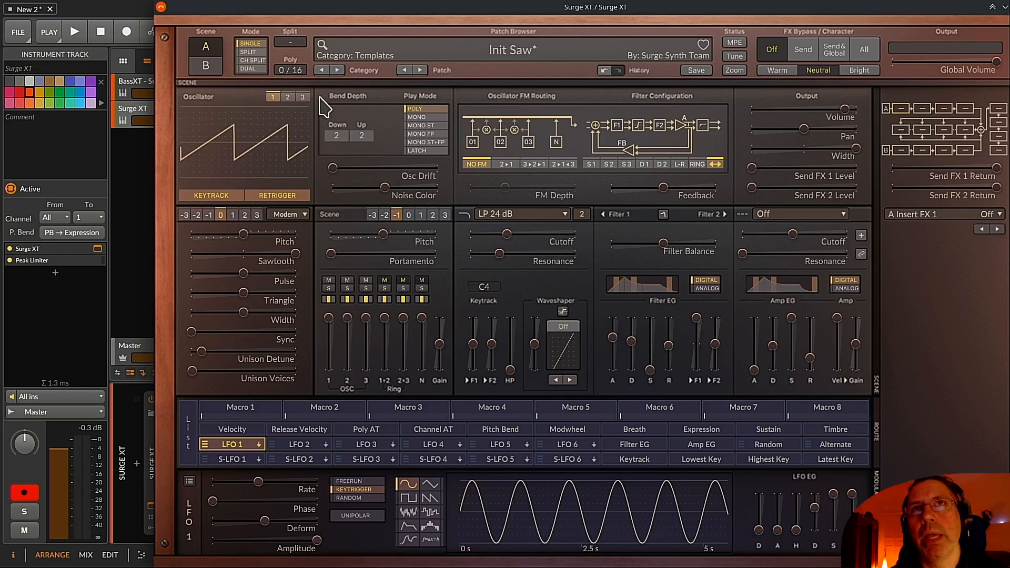
left_click(124, 81)
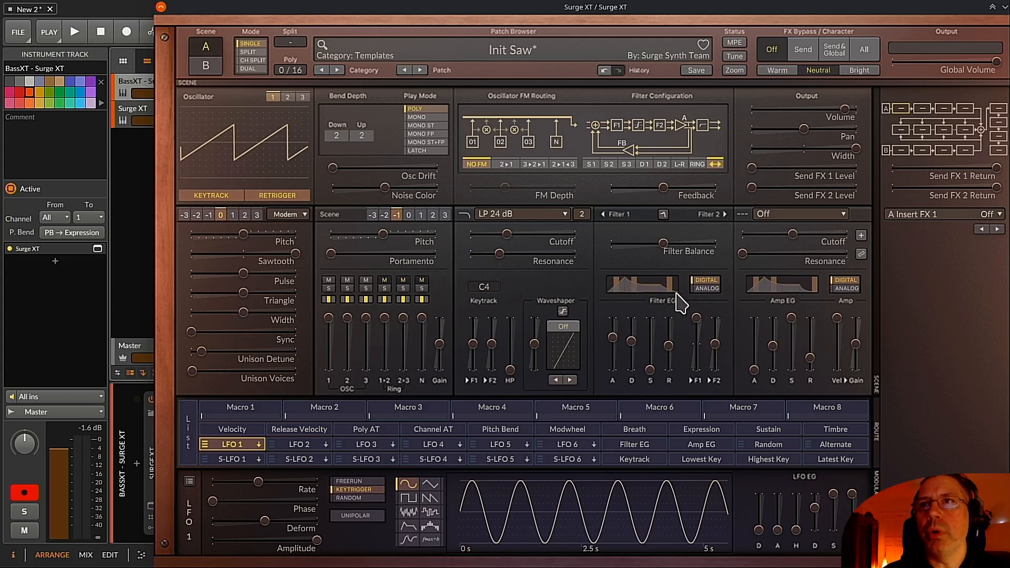
left_click(712, 289)
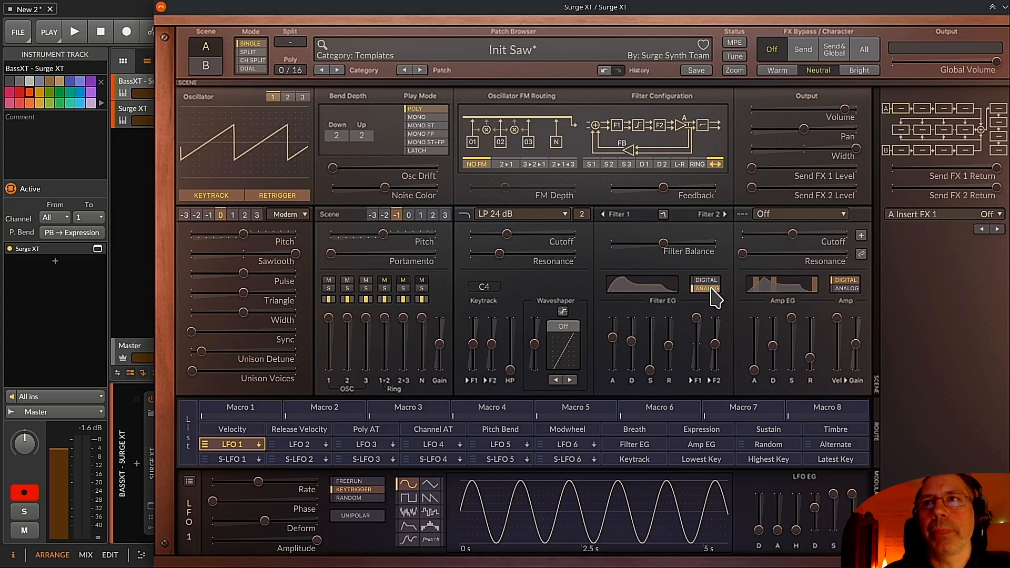
left_click(713, 281)
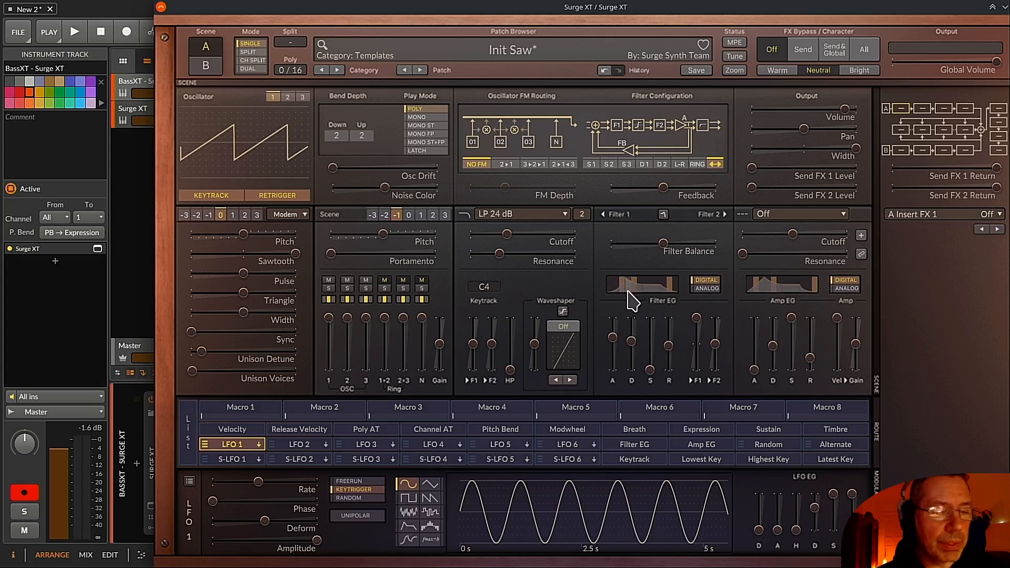
Compare the Surge XT track with the BassXT - Surge XT track and fine-tune the Filter EG attack
left_click(138, 108)
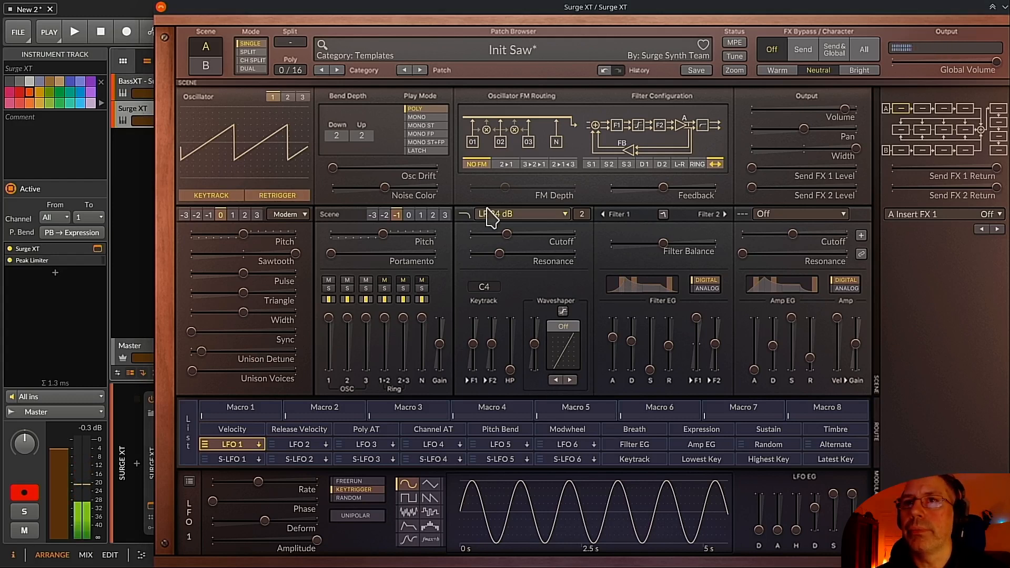
left_click(140, 81)
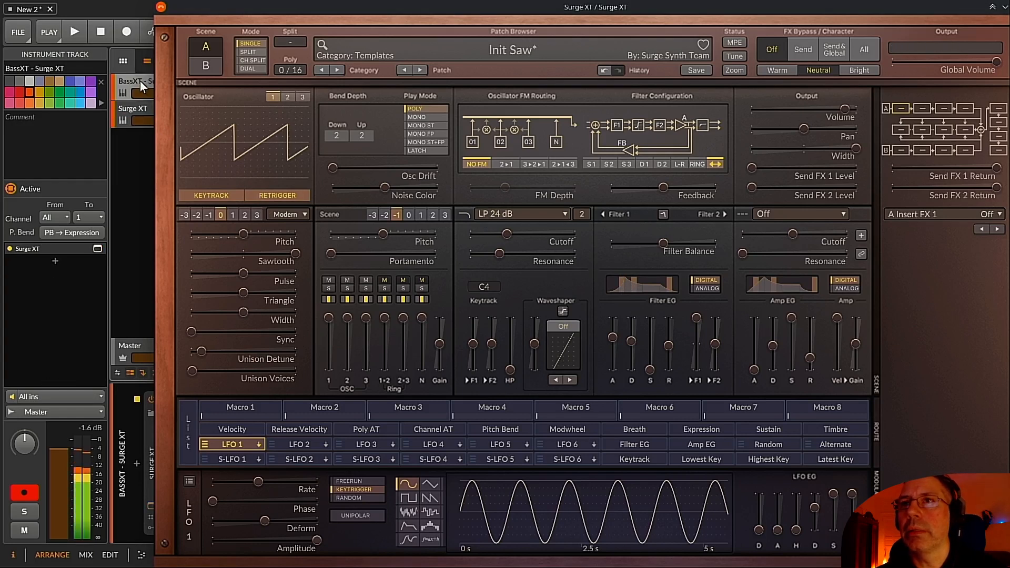
left_click(126, 111)
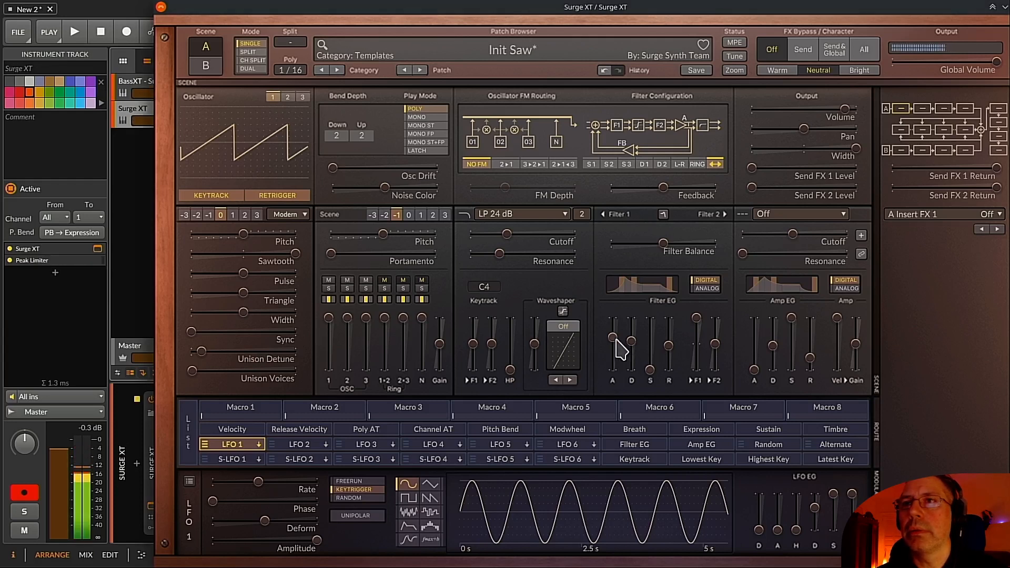
left_click(613, 339)
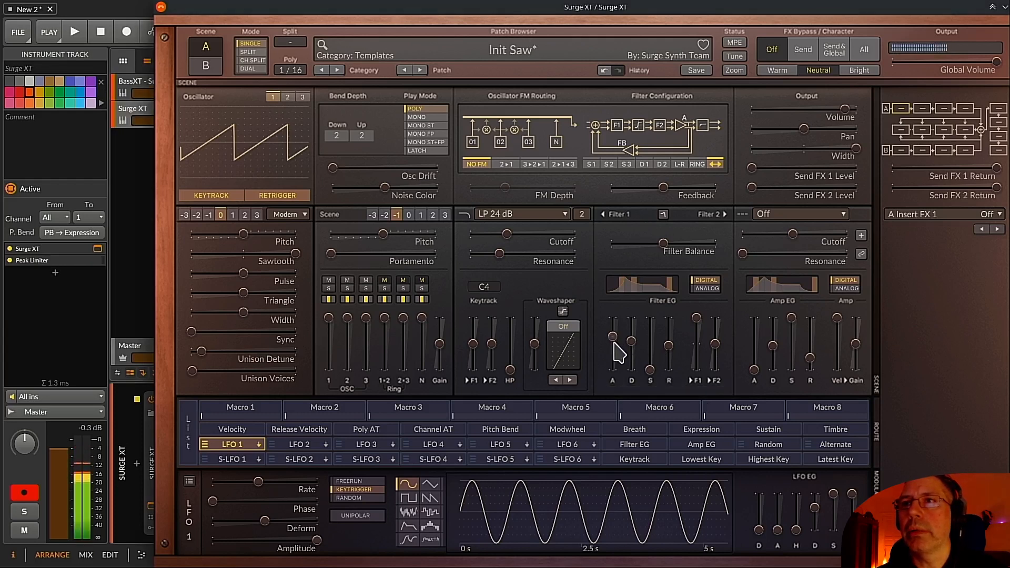
left_click_drag(616, 340, 616, 337)
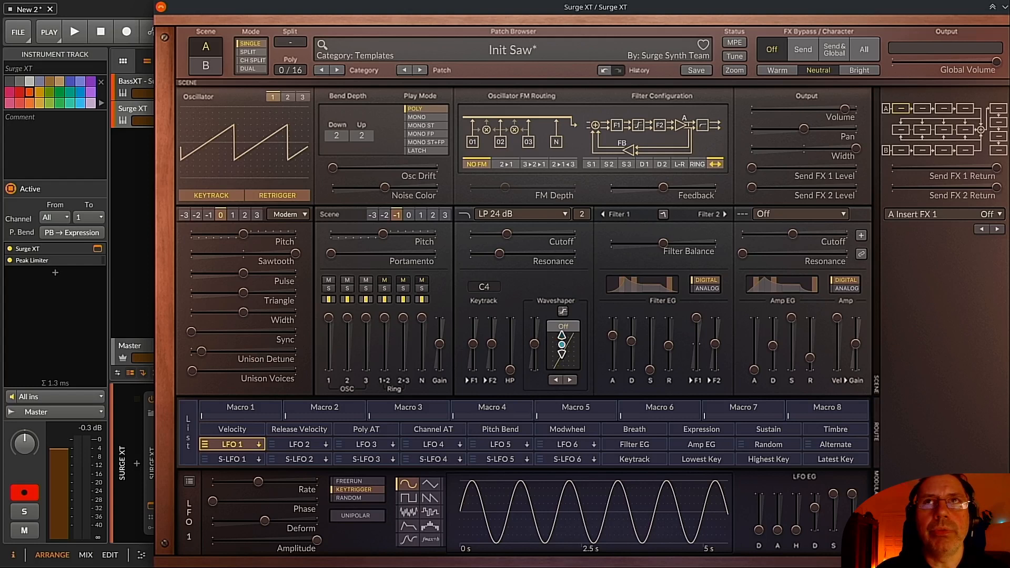
Shift the plugin window to expose its right edge and try small pre-filter gain boosts, leaving the gain slightly above centre
mouse_move(483, 272)
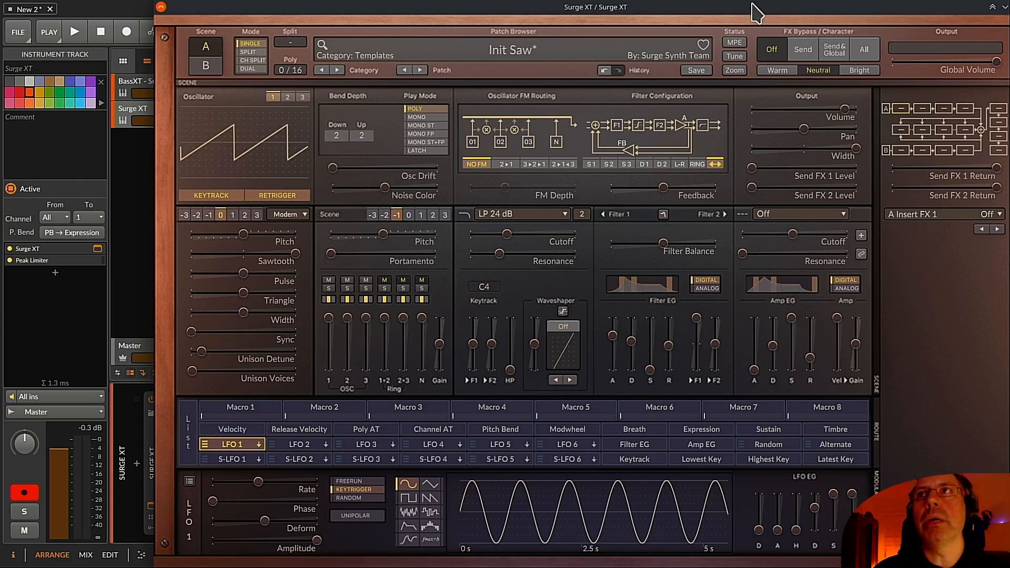
left_click_drag(736, 11, 684, 6)
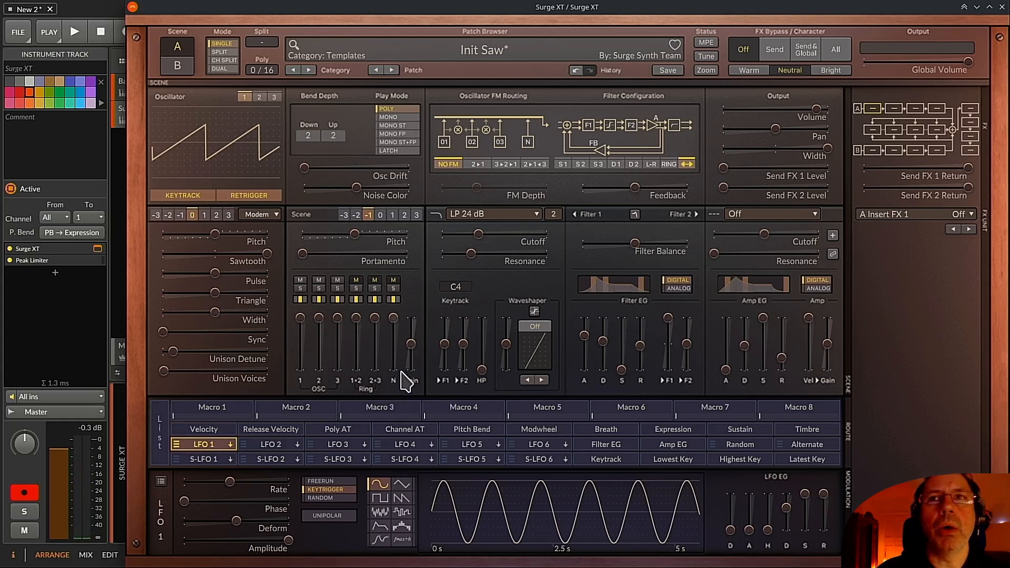
mouse_move(411, 350)
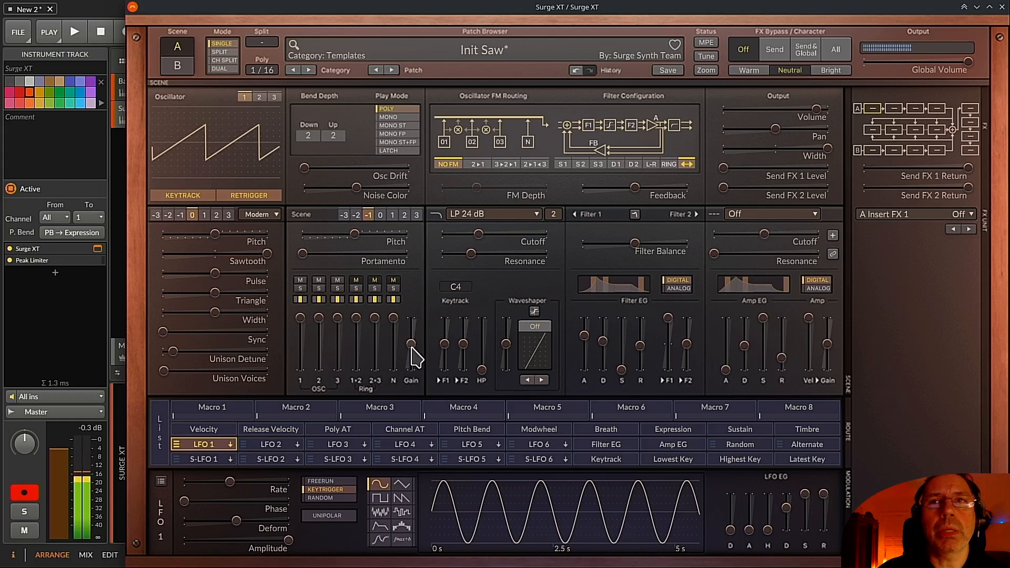
left_click_drag(411, 345, 410, 340)
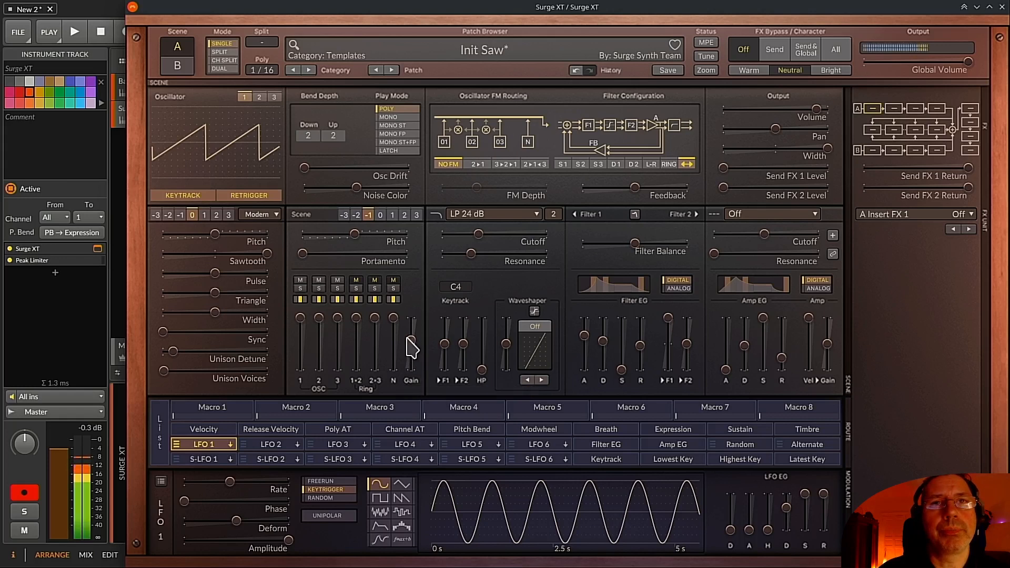
left_click_drag(411, 341, 410, 338)
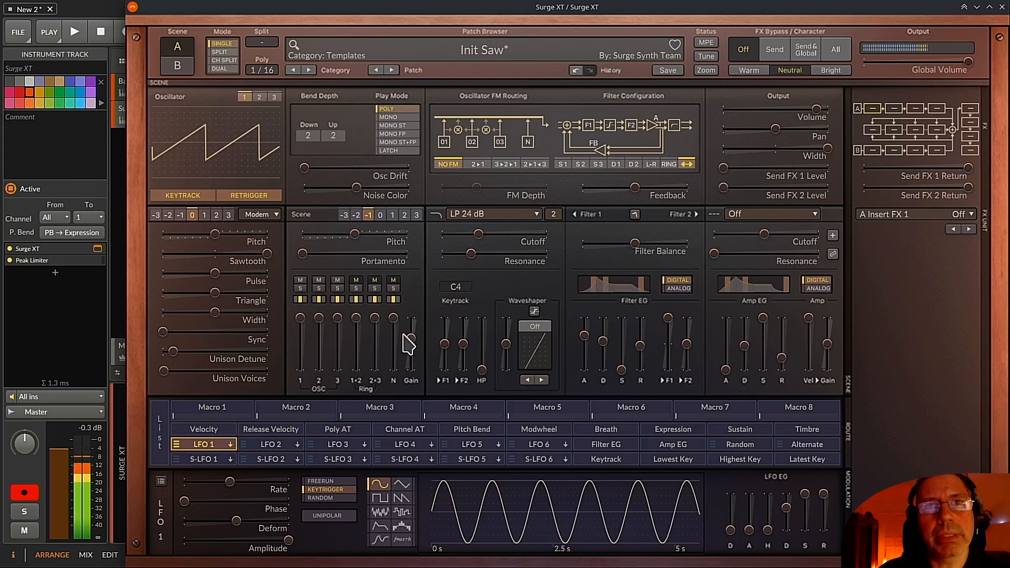
left_click_drag(411, 339, 412, 342)
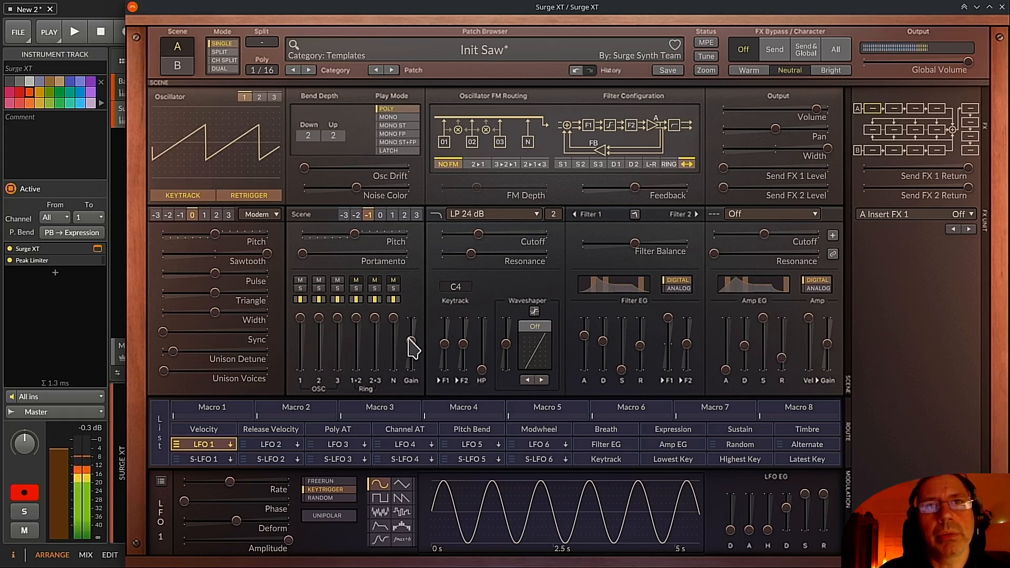
left_click_drag(409, 339, 410, 341)
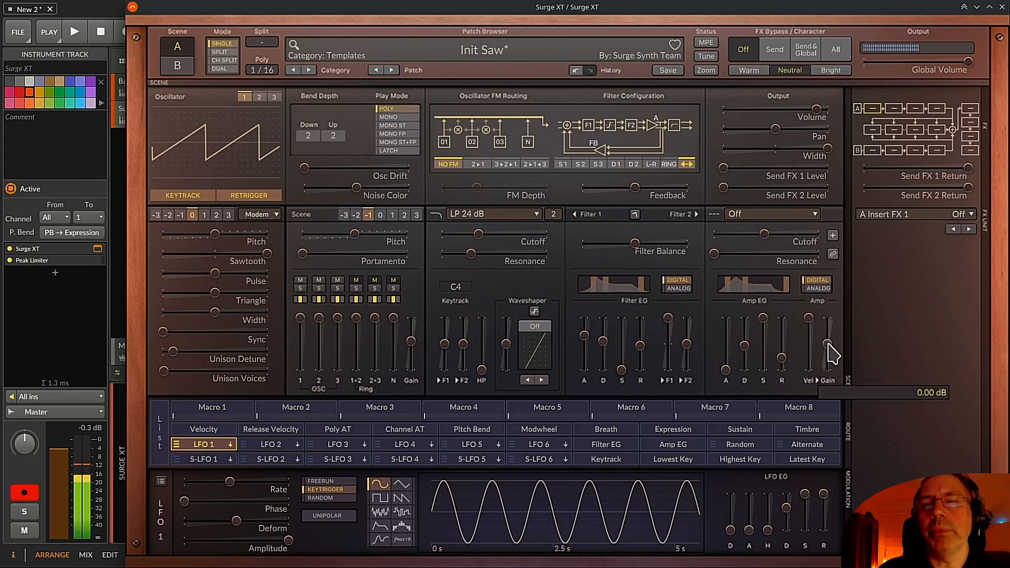
Raise the amp gain to about 3.20 dB
left_click_drag(827, 344, 828, 340)
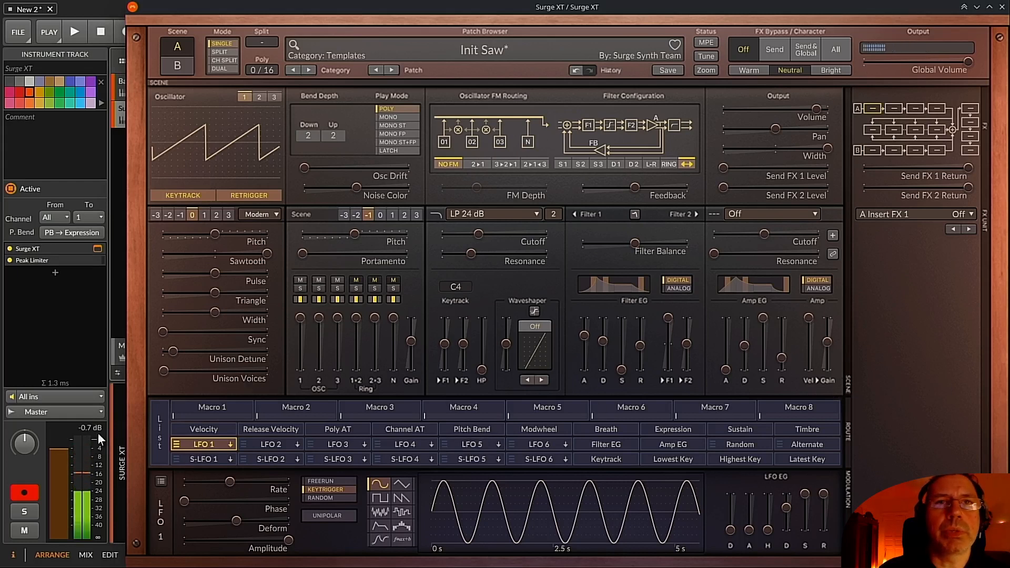
left_click(827, 343)
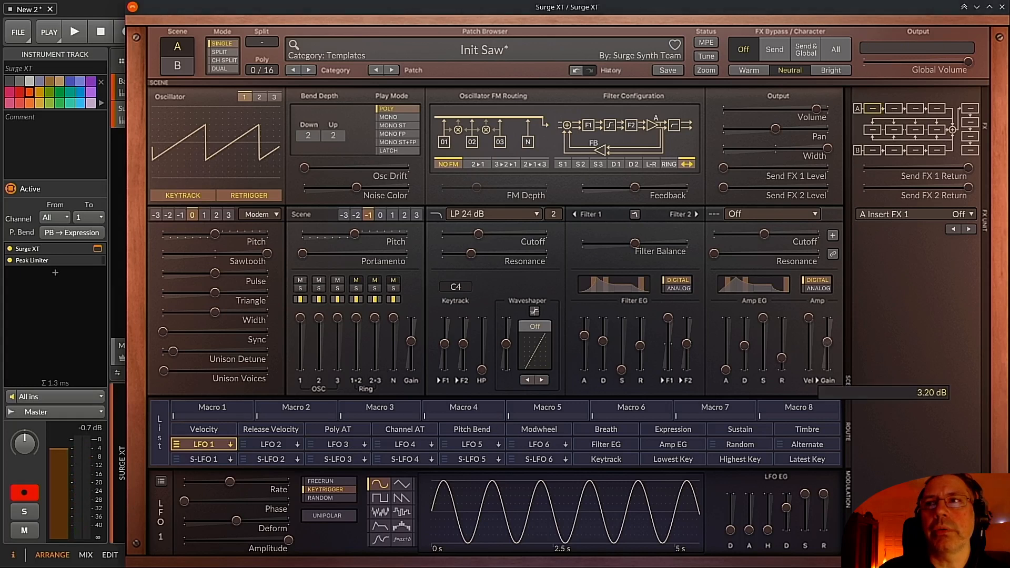
mouse_move(809, 344)
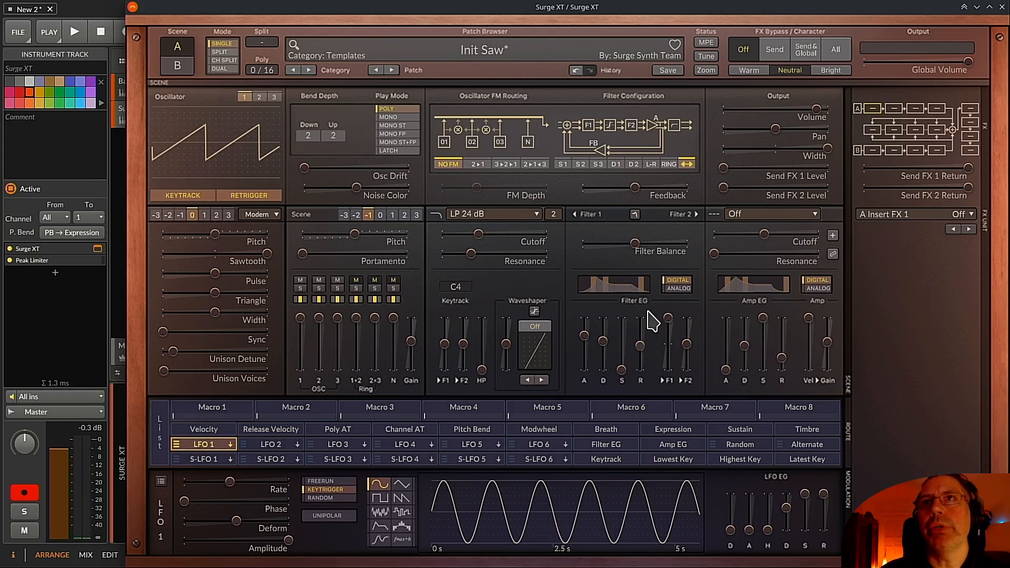
Try several settings of the high-pass (HP) filter on the bass sound and leave it at about mid-range
mouse_move(647, 311)
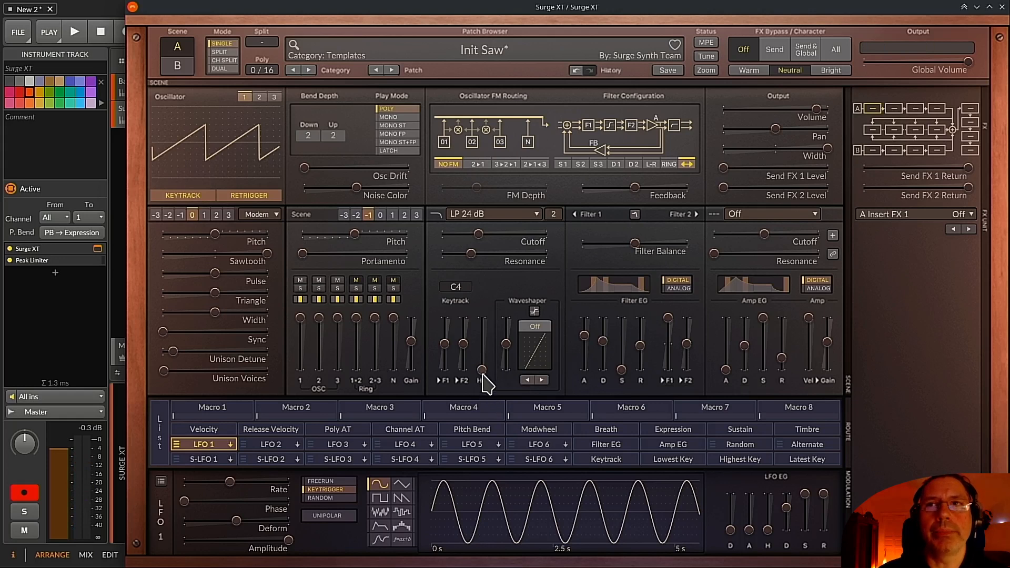
mouse_move(482, 372)
left_click_drag(482, 373, 482, 351)
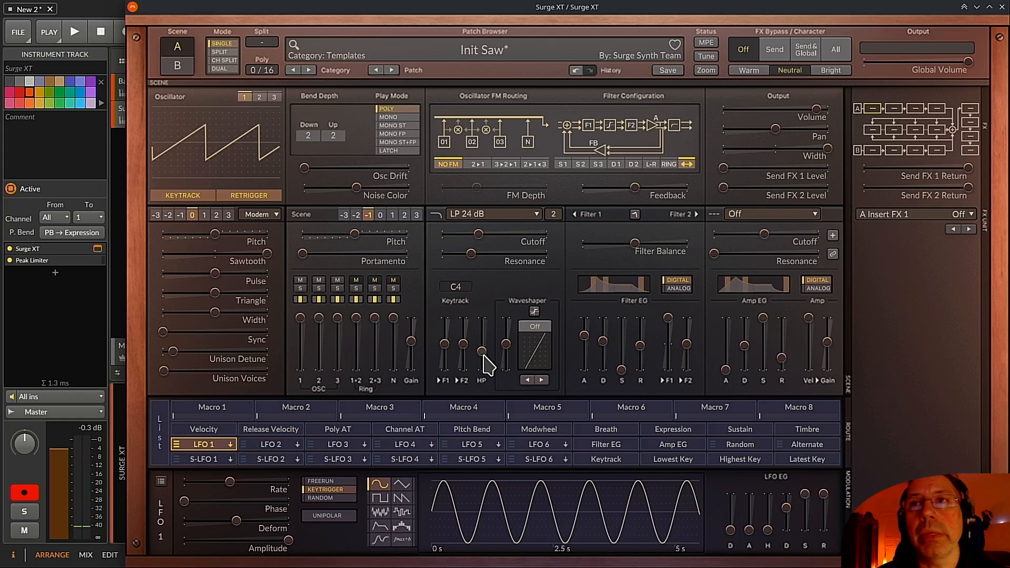
mouse_move(271, 27)
left_mouse_down()
mouse_move(367, 27)
mouse_move(271, 27)
left_mouse_up()
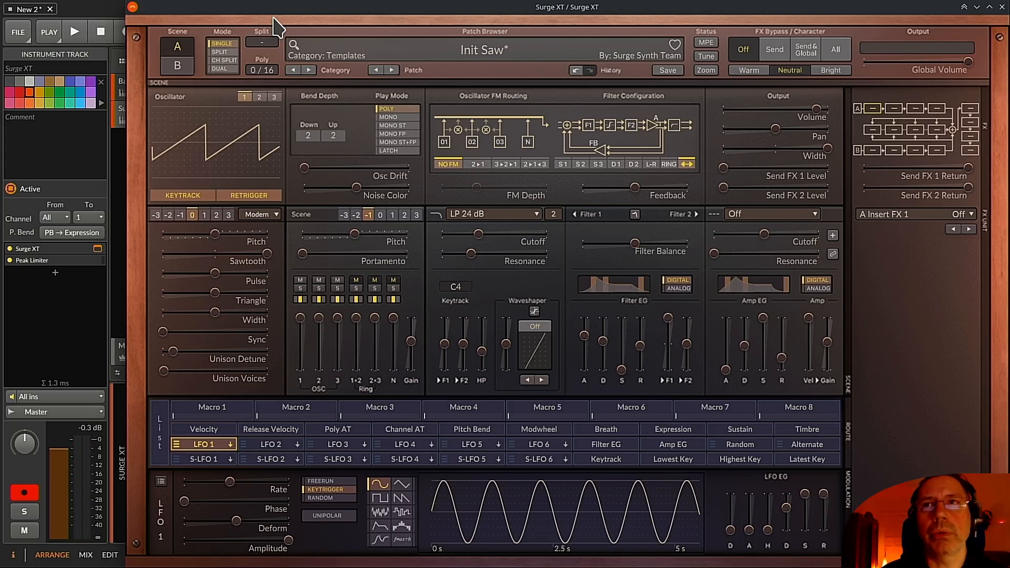
mouse_move(484, 357)
left_click_drag(481, 350, 481, 331)
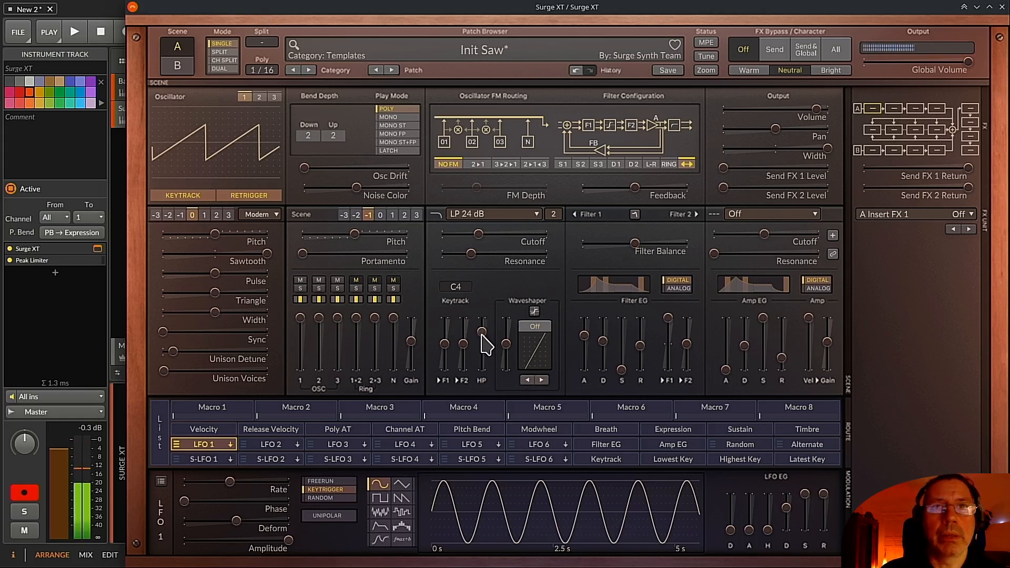
left_click_drag(481, 334, 479, 344)
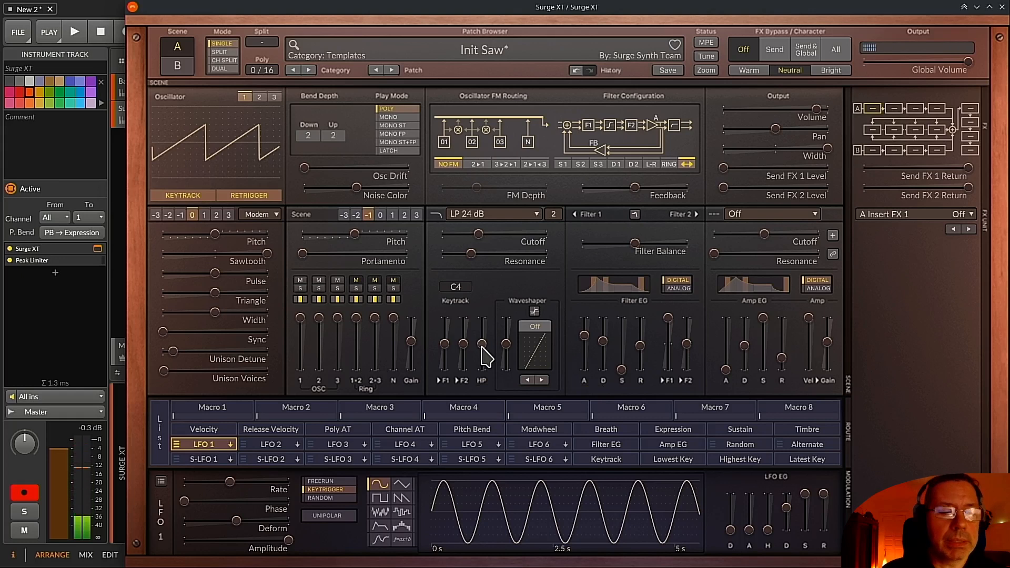
left_click_drag(482, 345, 482, 328)
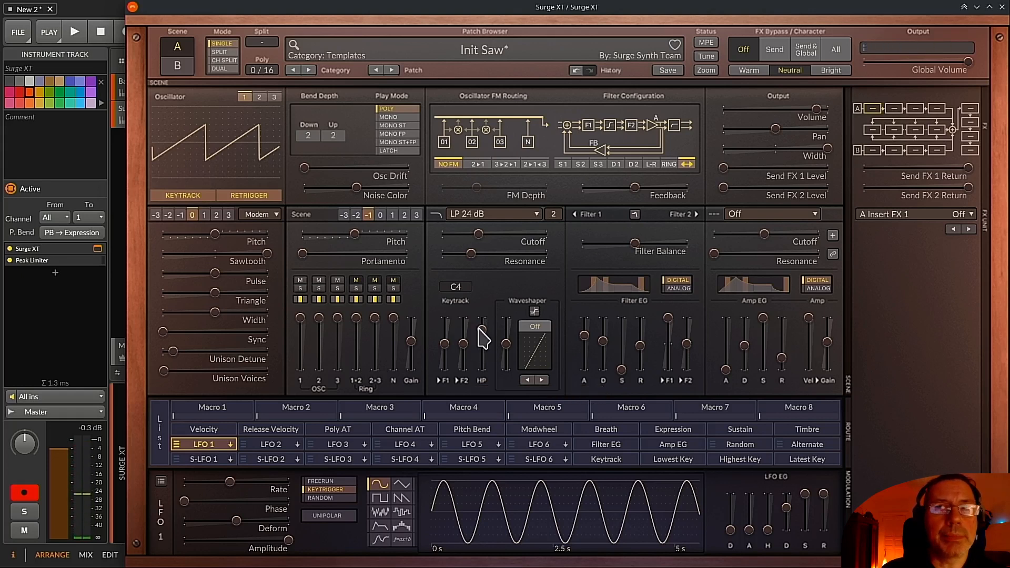
mouse_move(480, 330)
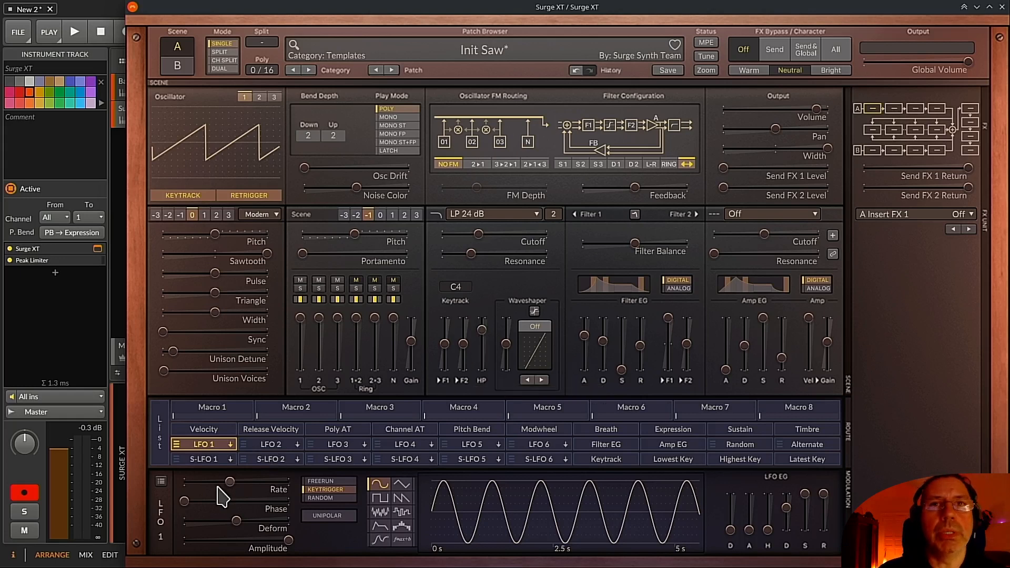
left_click_drag(483, 331, 481, 343)
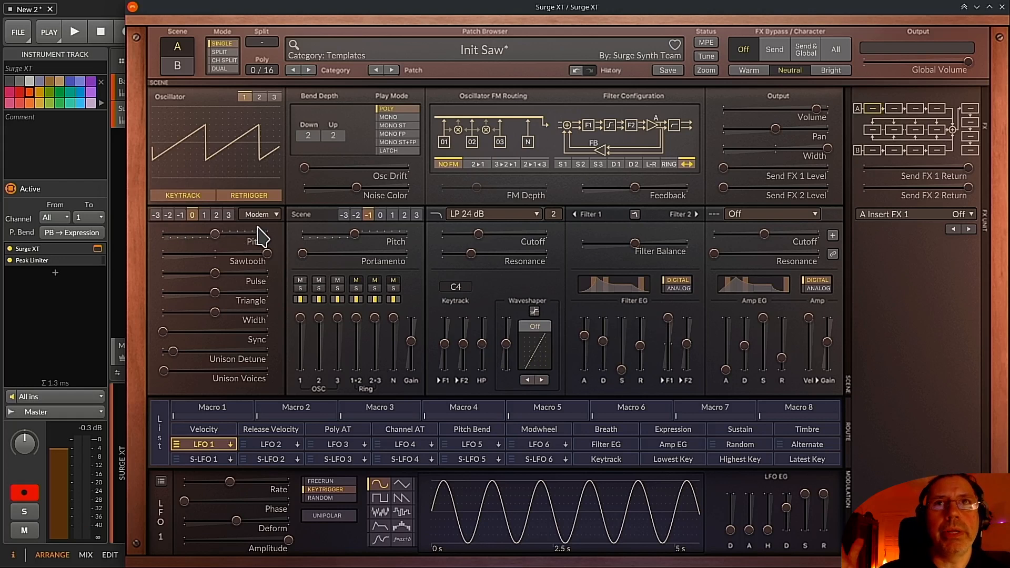
Check filter 1's subtype options and try a higher cutoff before restoring the earlier cutoff position
mouse_move(261, 237)
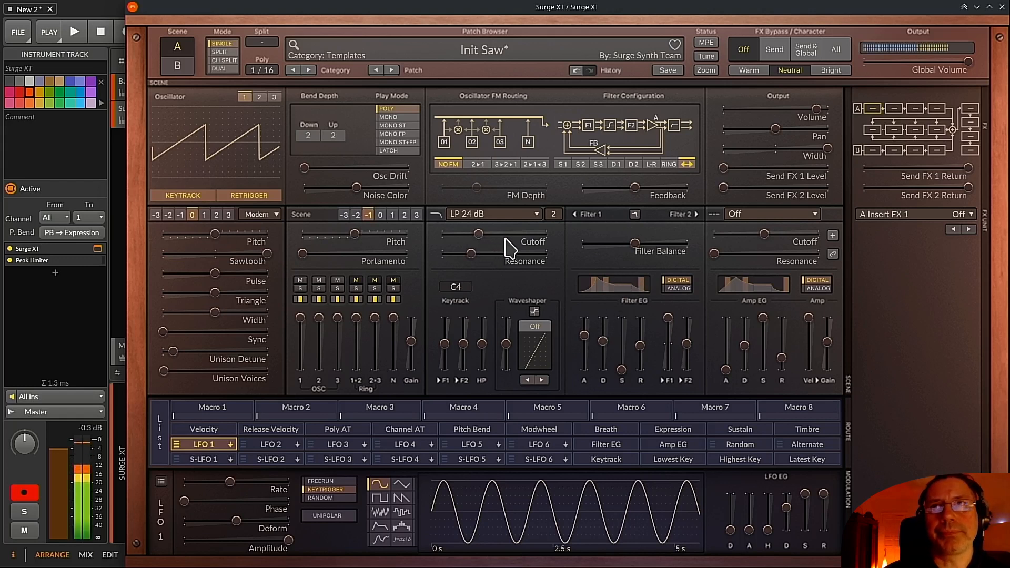
right_click(556, 213)
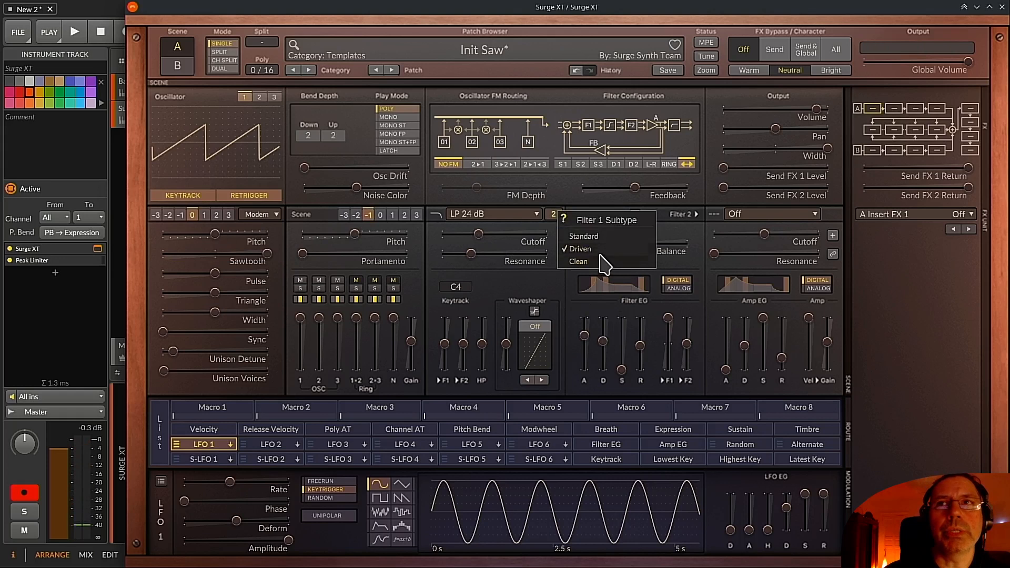
left_click(526, 239)
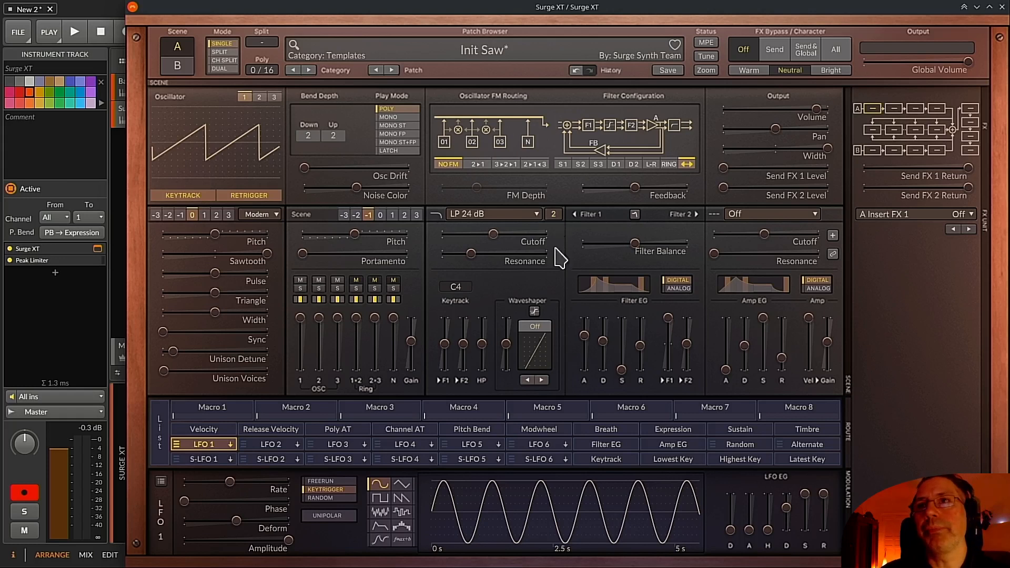
mouse_move(643, 366)
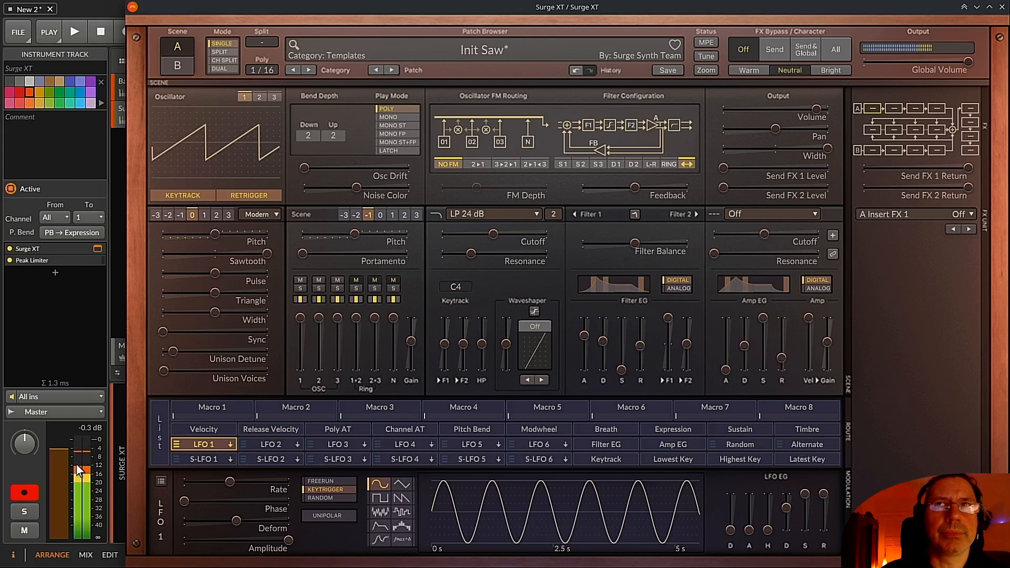
left_click_drag(493, 234, 478, 233)
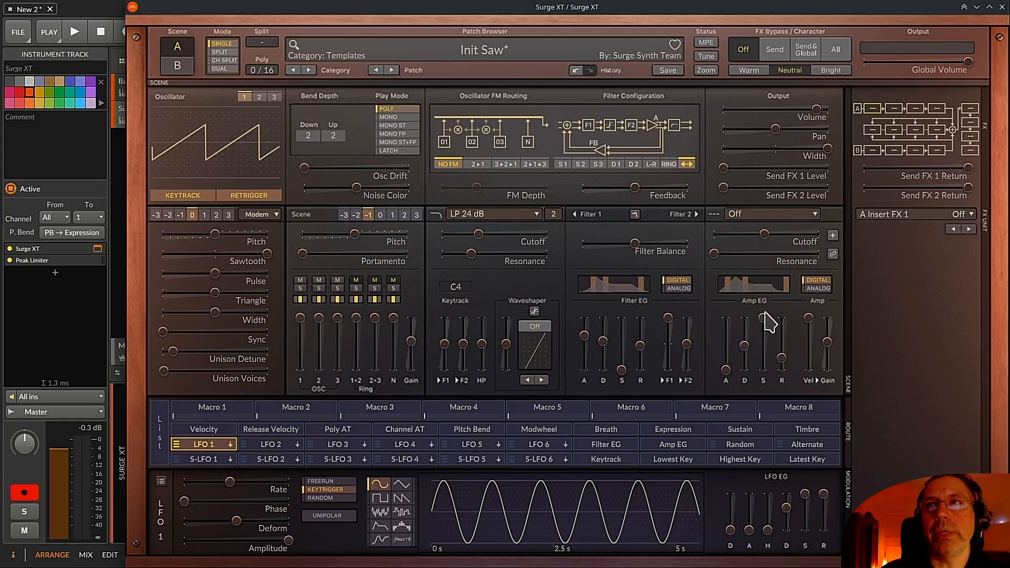
Lower the Amp EG sustain to about 5.57 %
mouse_move(765, 316)
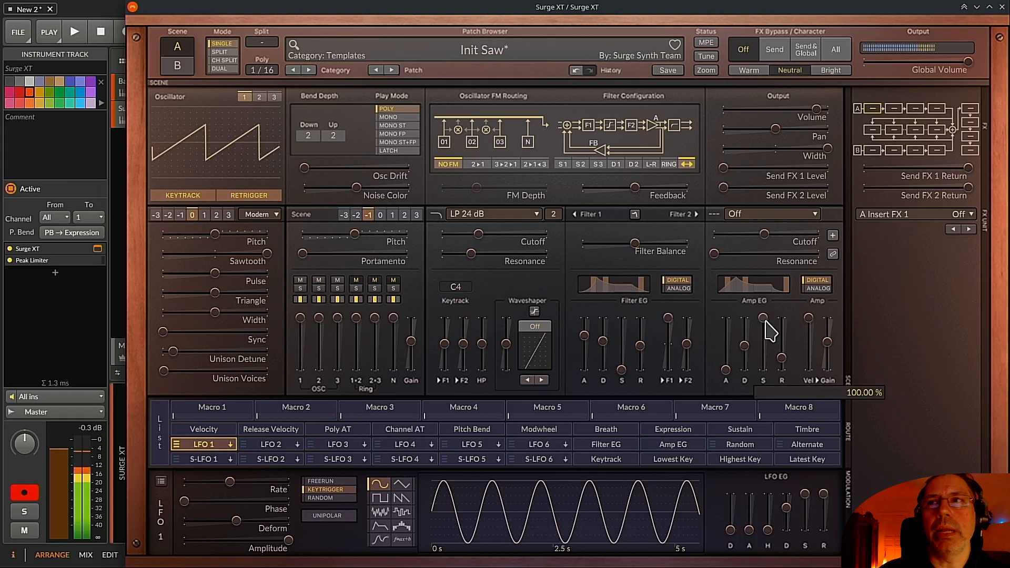
left_click_drag(763, 318, 763, 366)
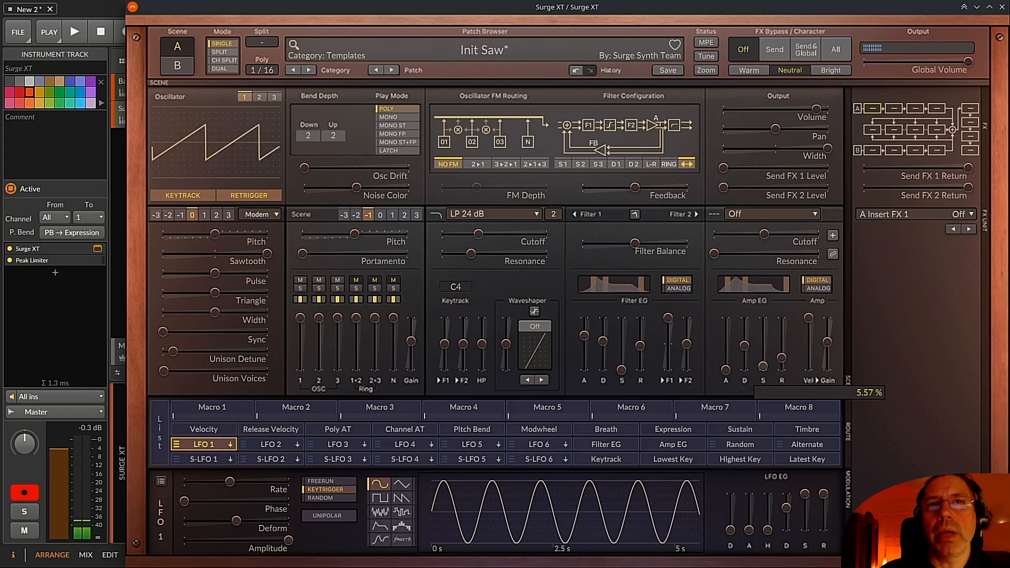
left_click_drag(762, 366, 763, 366)
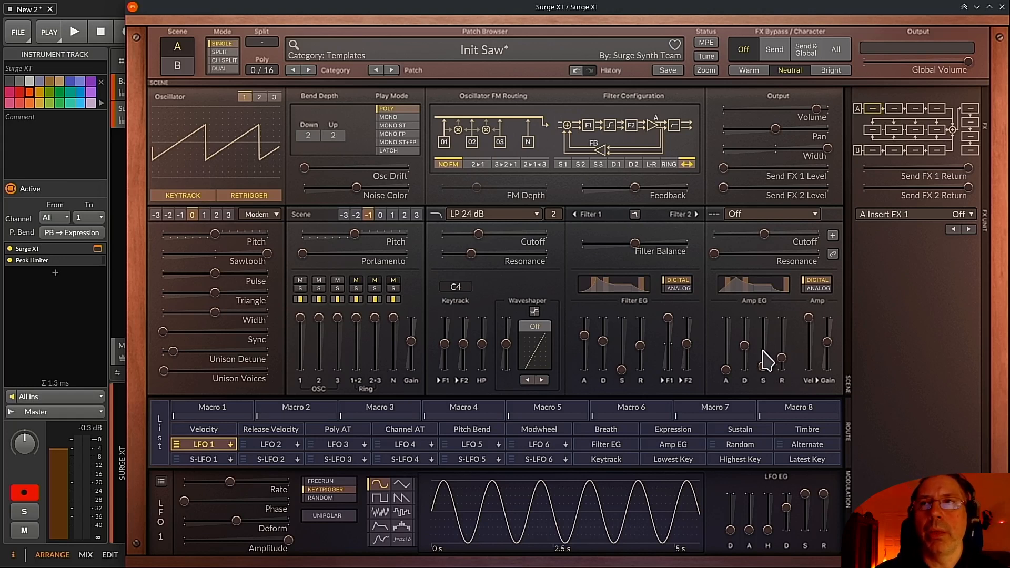
Raise the Amp EG decay to about four fifths of its range
mouse_move(766, 371)
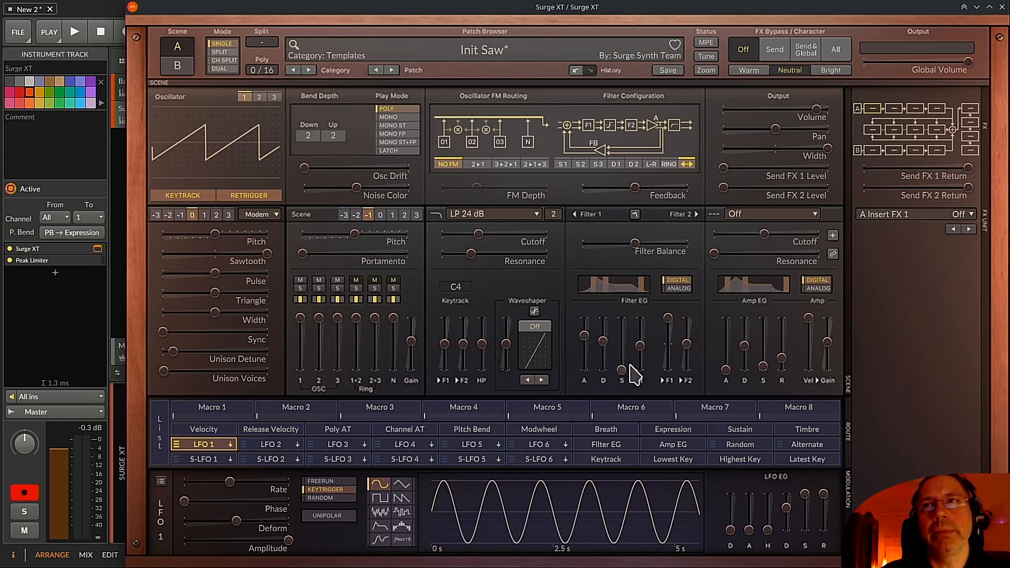
mouse_move(632, 363)
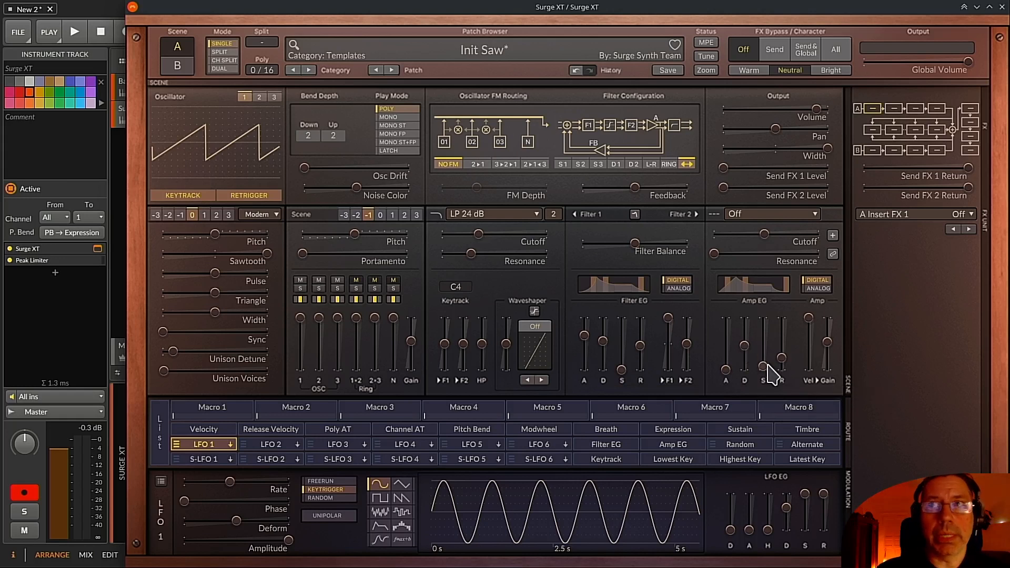
mouse_move(748, 342)
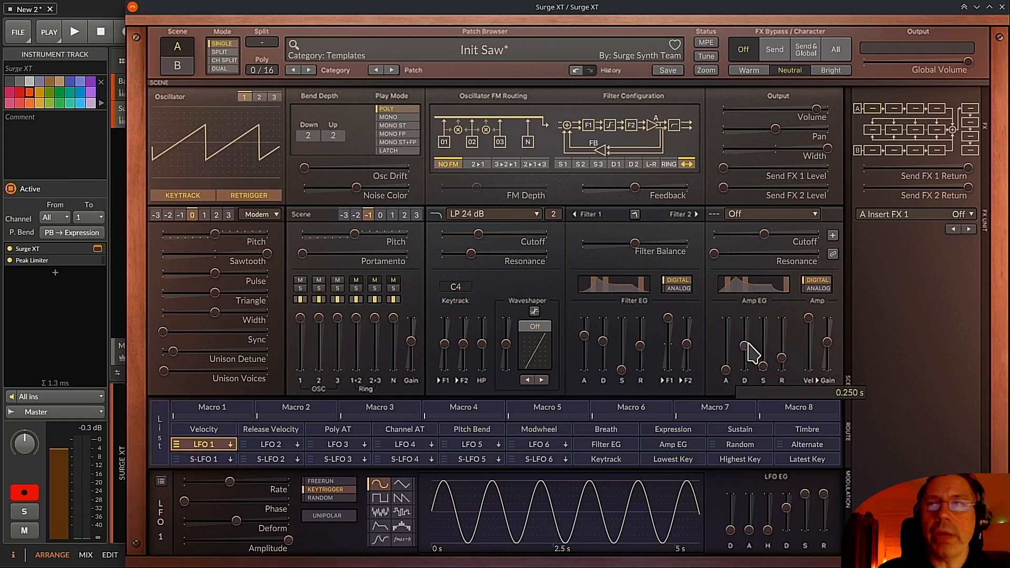
left_click_drag(745, 346, 745, 329)
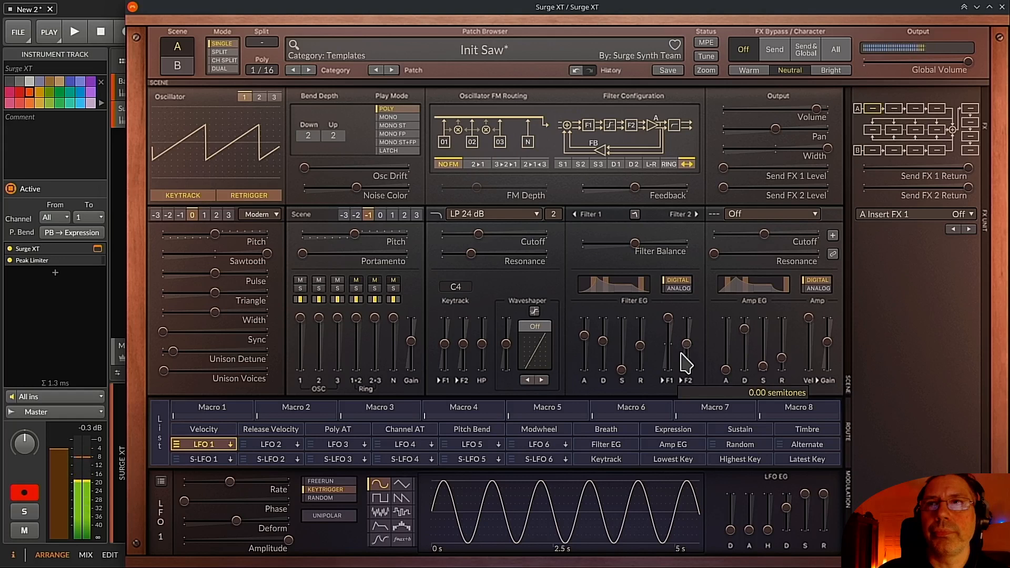
left_click_drag(744, 328, 743, 327)
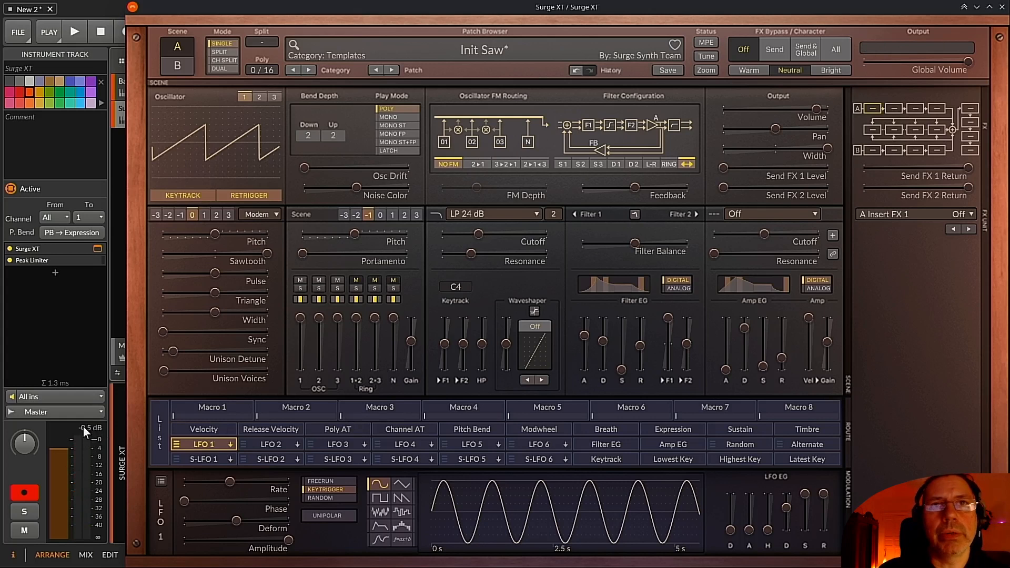
Examine filter 1's subtype choices and the options for the Filter EG modulation amount on filter 1
mouse_move(789, 378)
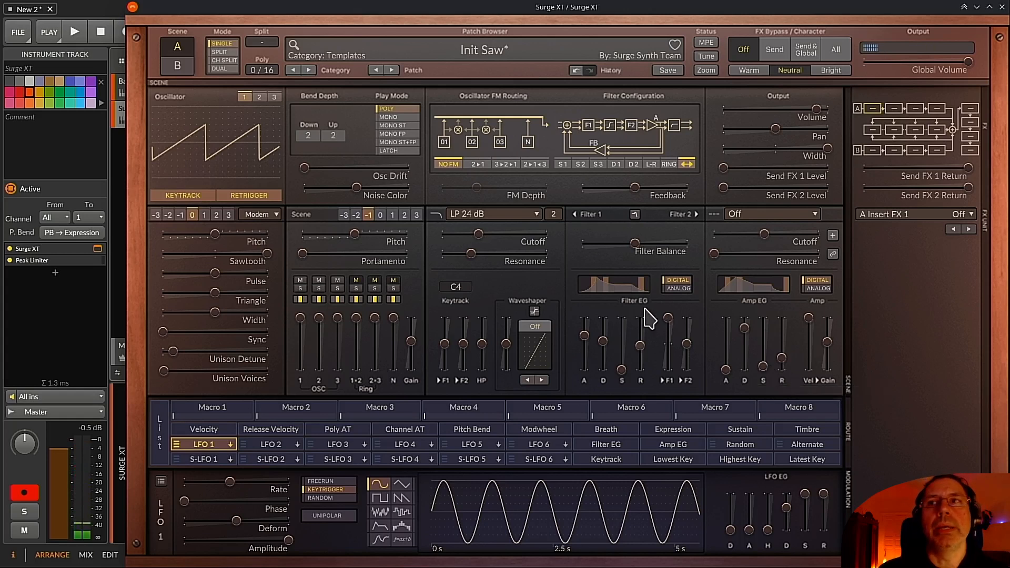
mouse_move(403, 274)
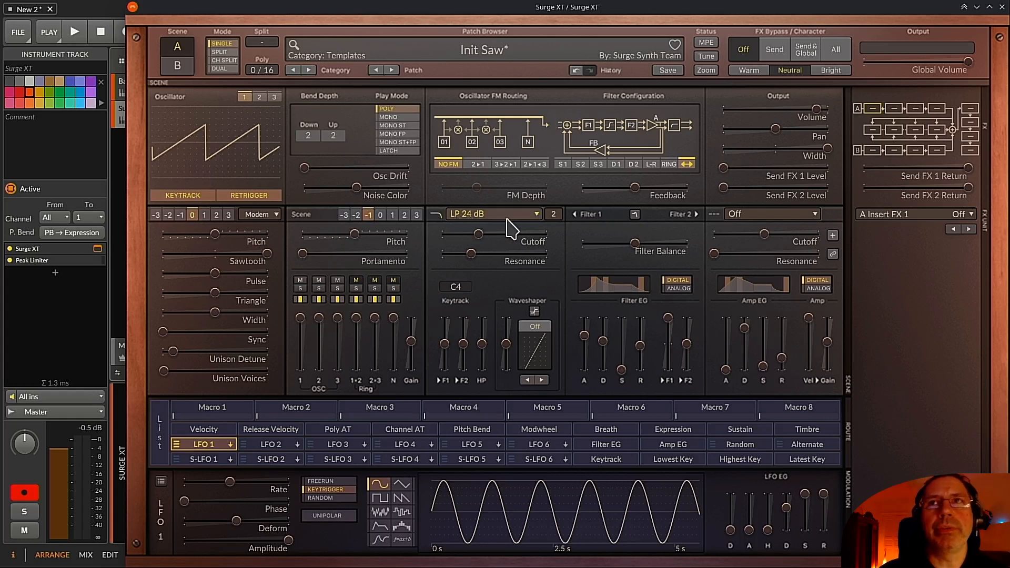
left_click(553, 214)
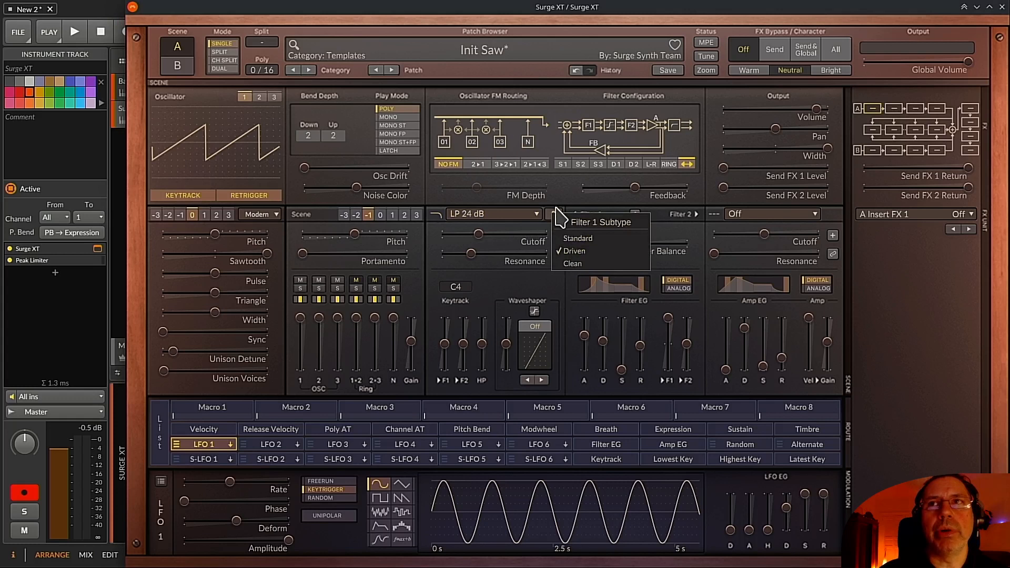
left_click(511, 184)
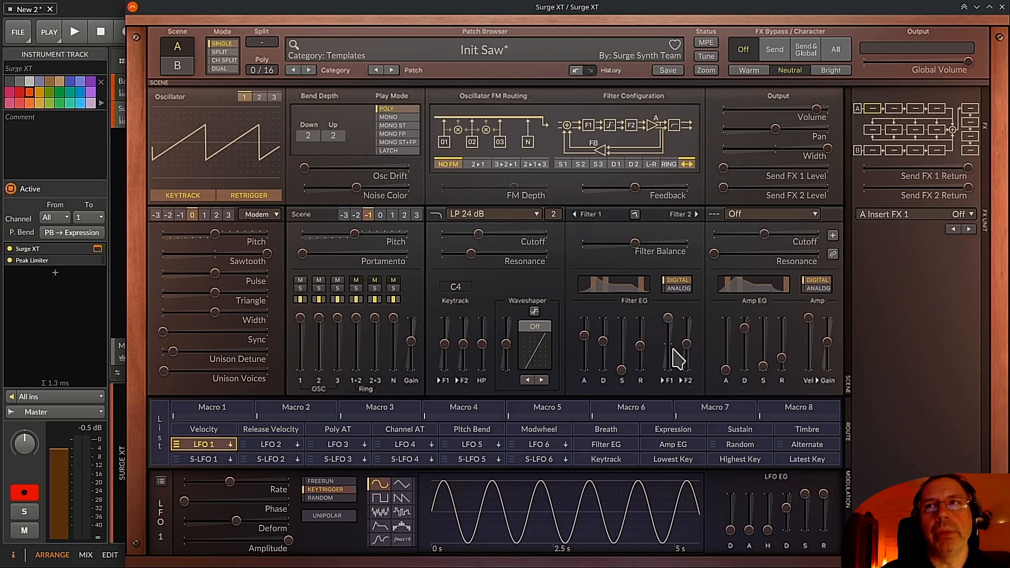
mouse_move(671, 318)
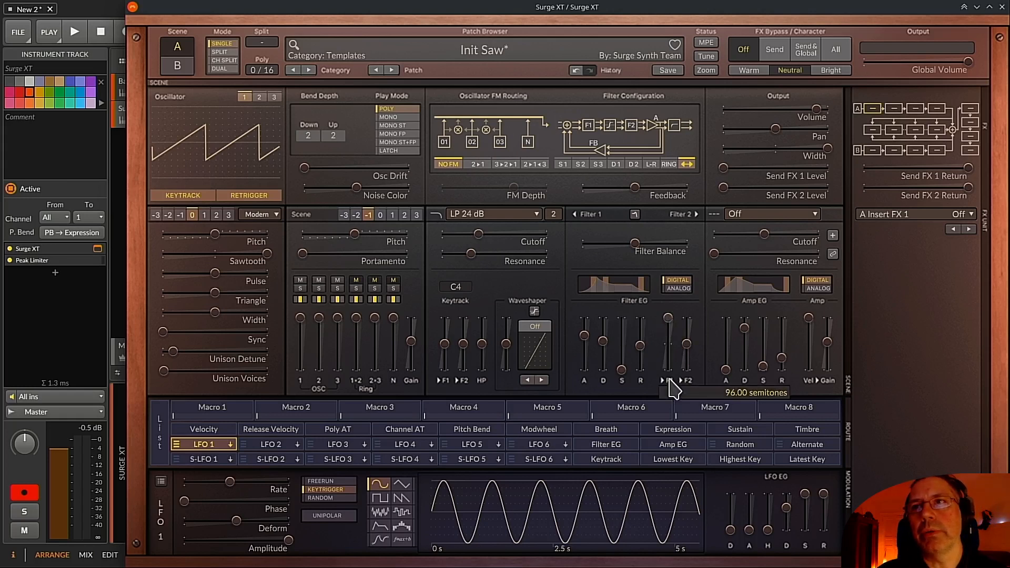
right_click(668, 319)
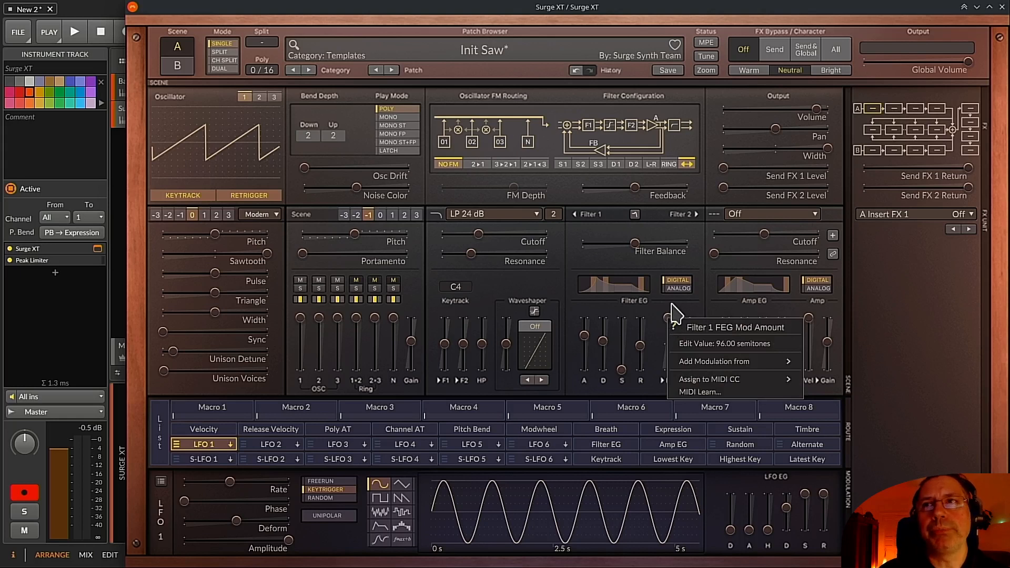
left_click(668, 302)
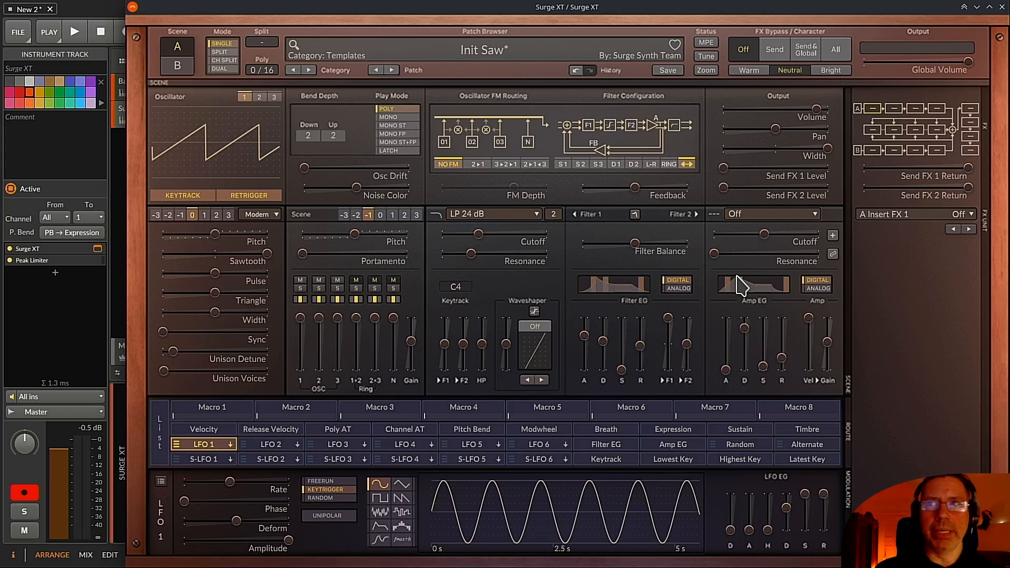
mouse_move(643, 332)
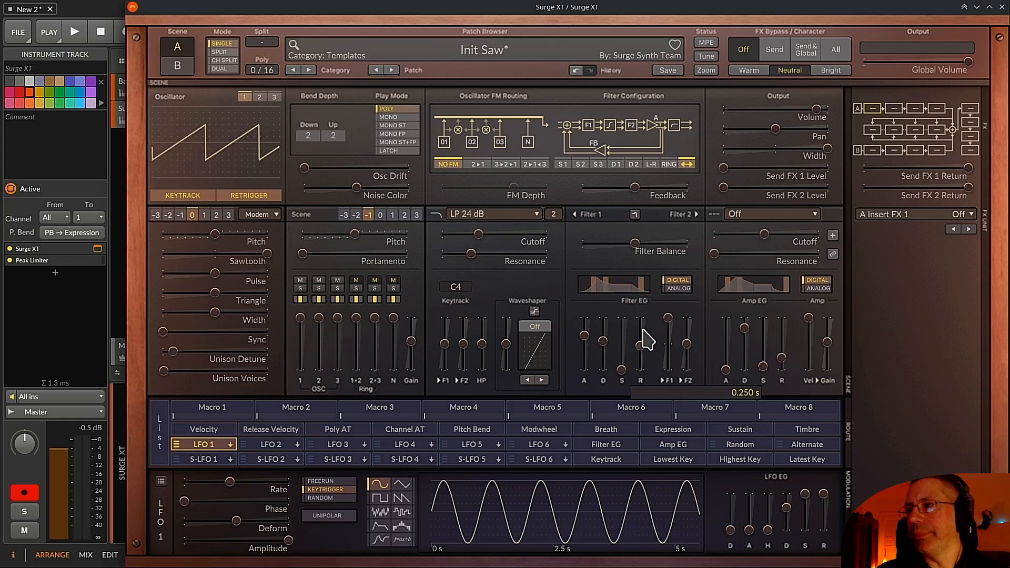
mouse_move(315, 375)
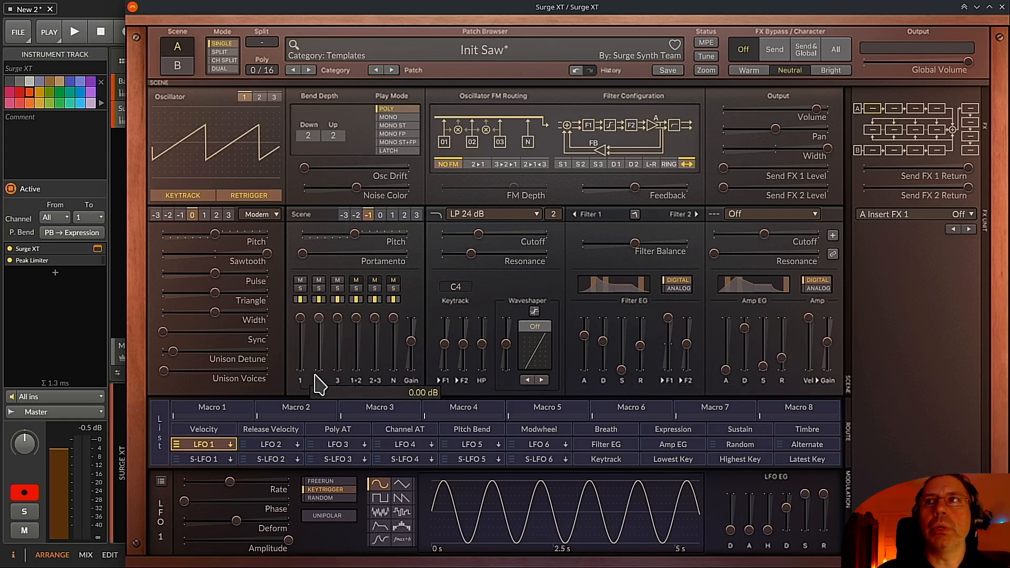
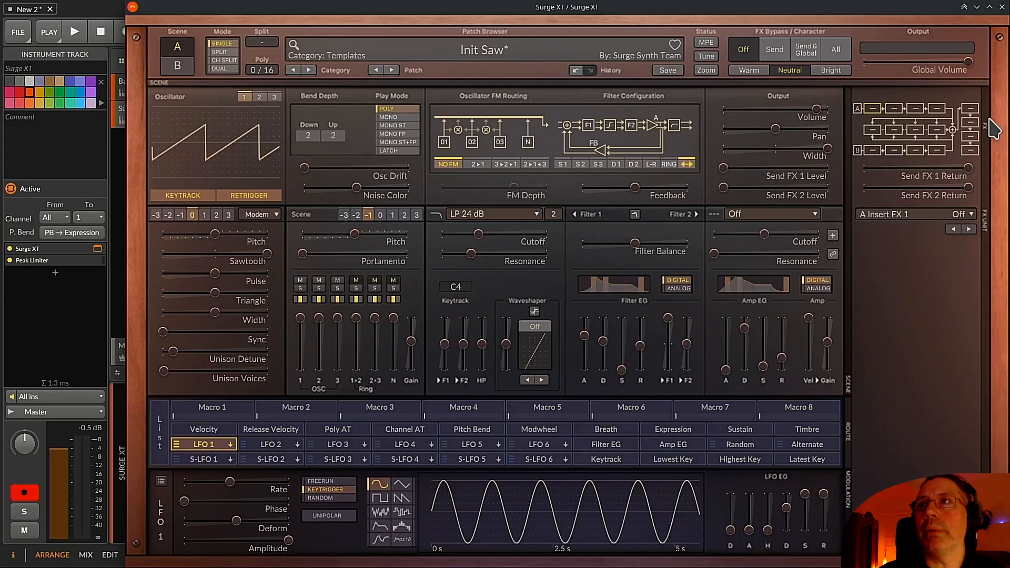
Set the synth window's zoom to 200% and reposition it so that its whole interface is visible
left_click_drag(931, 7, 592, 82)
right_click(589, 330)
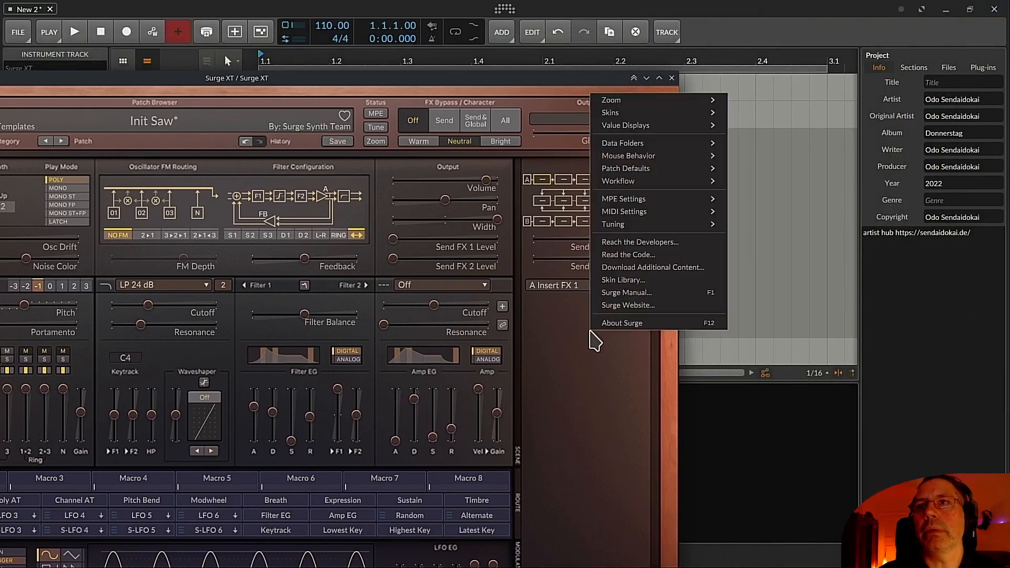
mouse_move(667, 103)
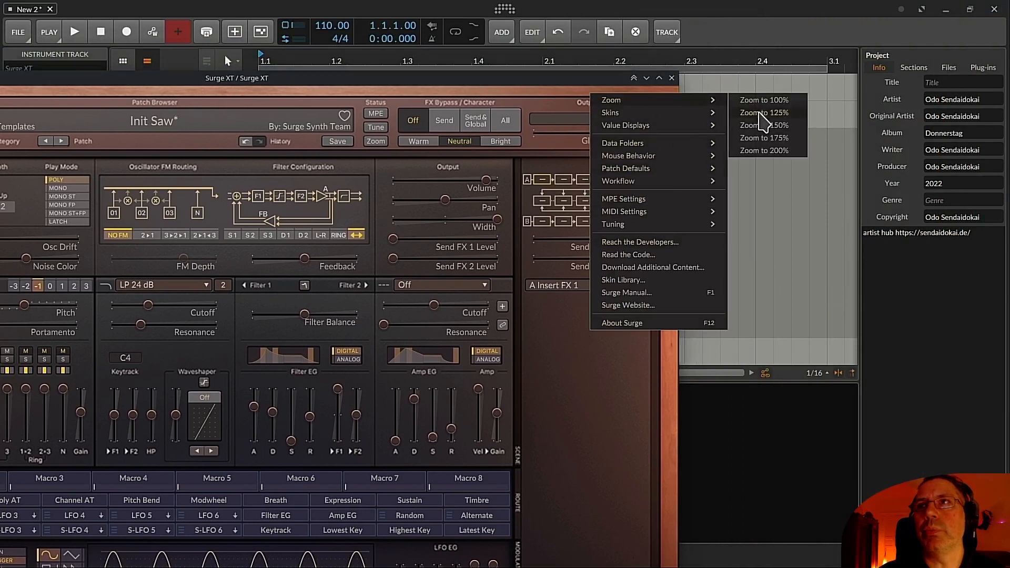
left_click(788, 152)
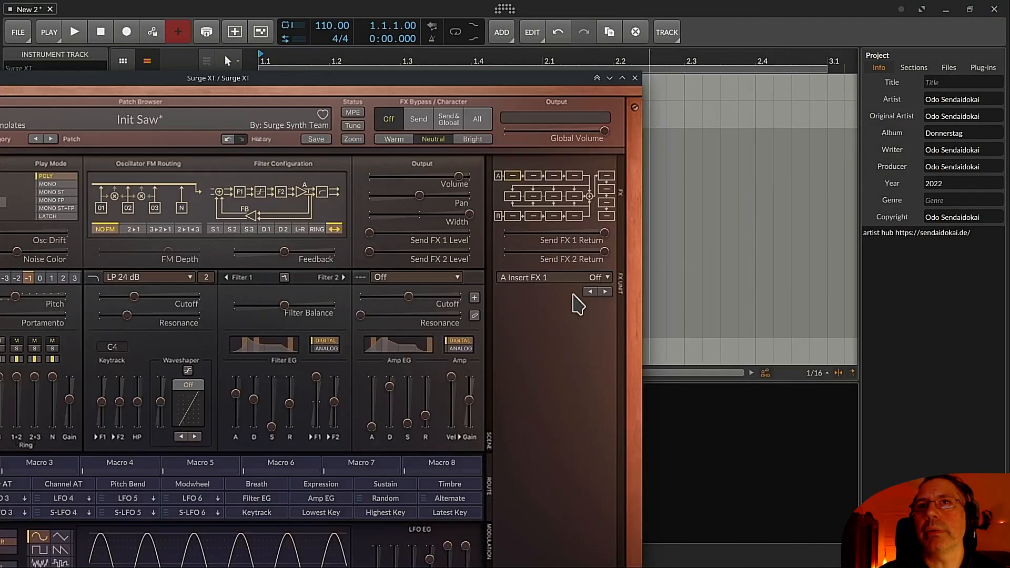
left_click_drag(547, 79, 532, 41)
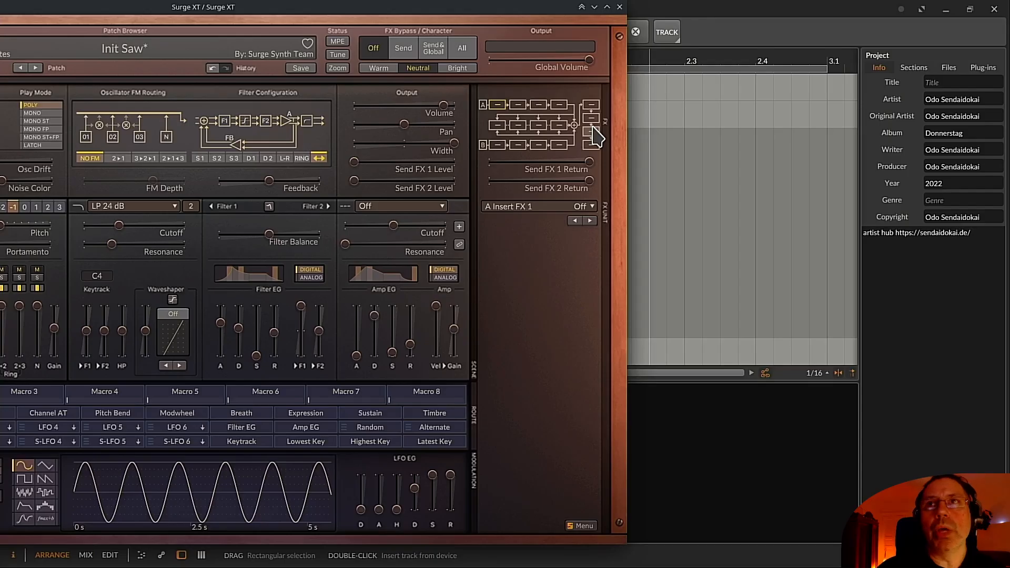
left_click_drag(507, 20, 735, 40)
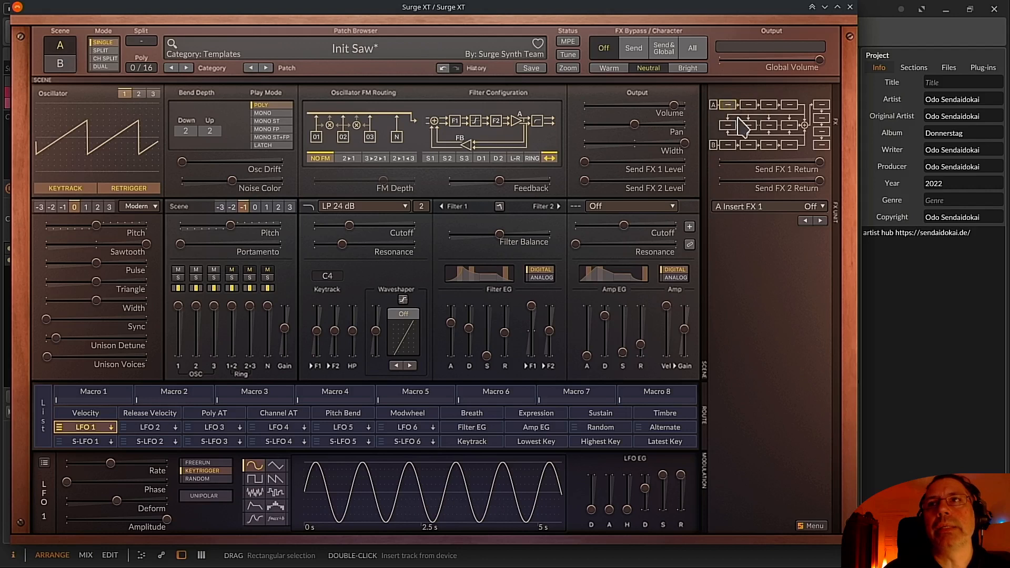
Load the Init Graphic EQ into A Insert FX 1 and cut its 30 Hz and 60 Hz bands fully to -24.00 dB
left_click(751, 208)
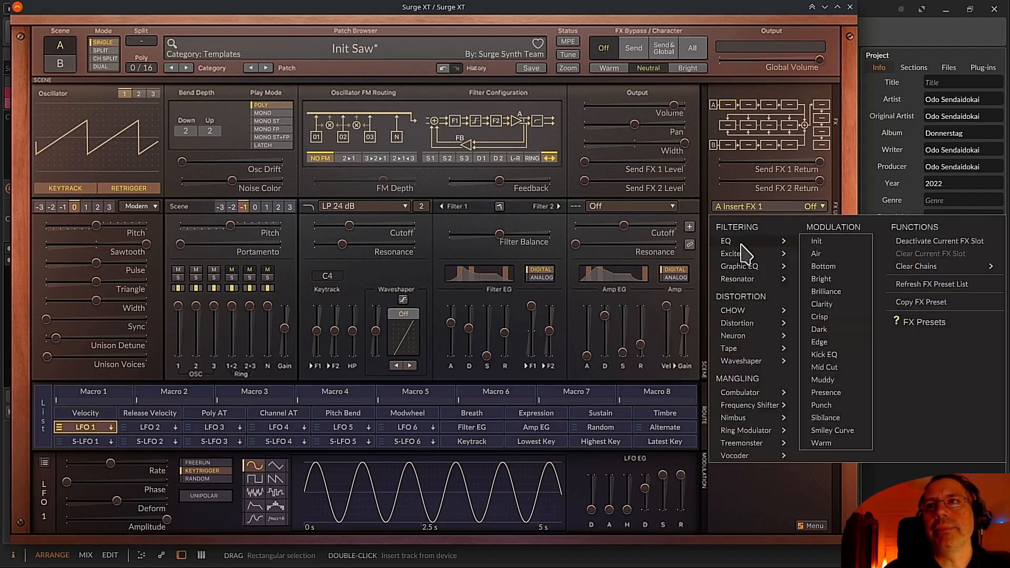
mouse_move(752, 267)
left_click(829, 267)
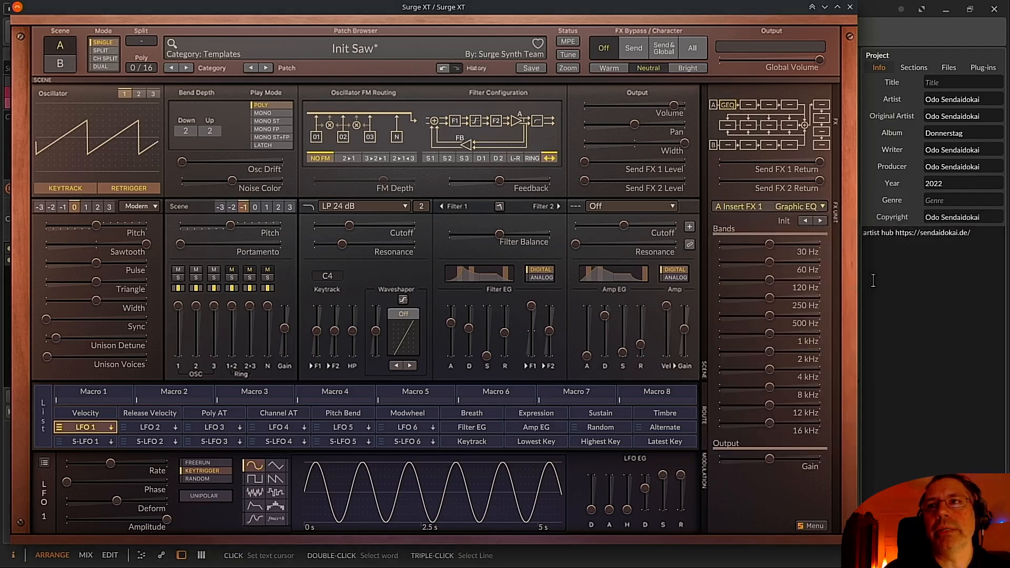
left_click_drag(769, 245, 720, 244)
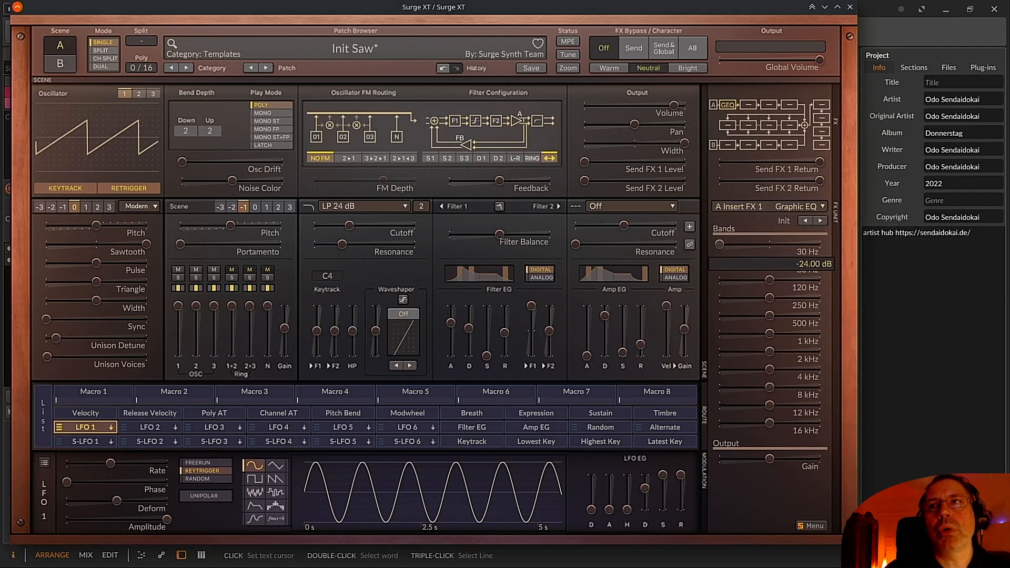
left_click_drag(774, 262, 719, 262)
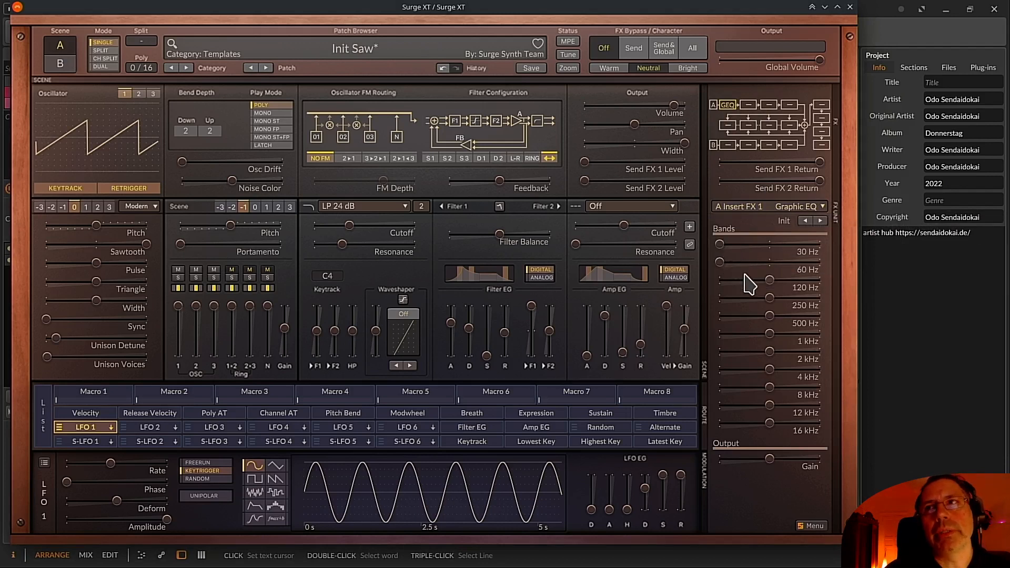
mouse_move(742, 269)
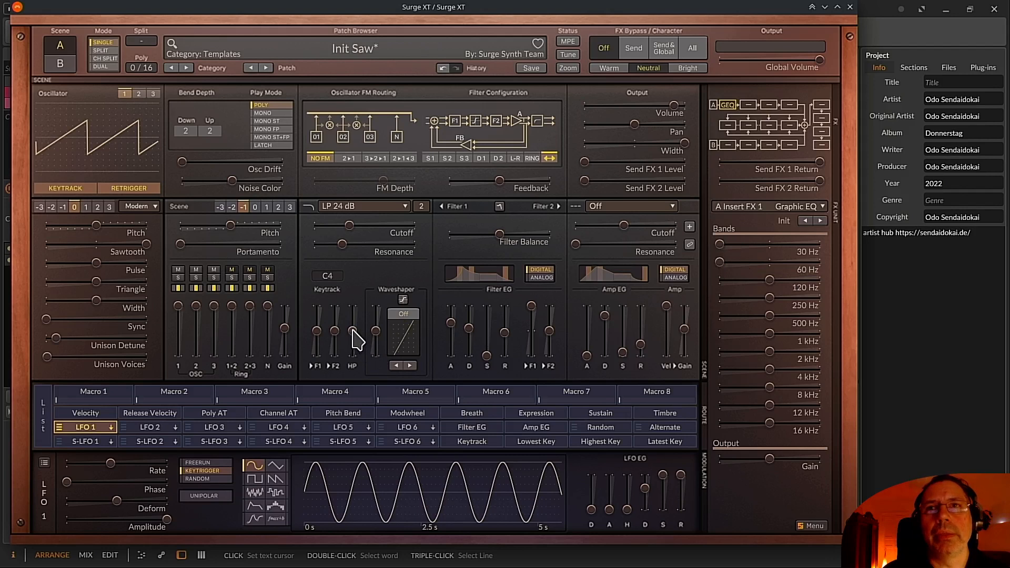
Check the high-pass (HP) filter's frequency against the low bands of the Graphic EQ
mouse_move(352, 333)
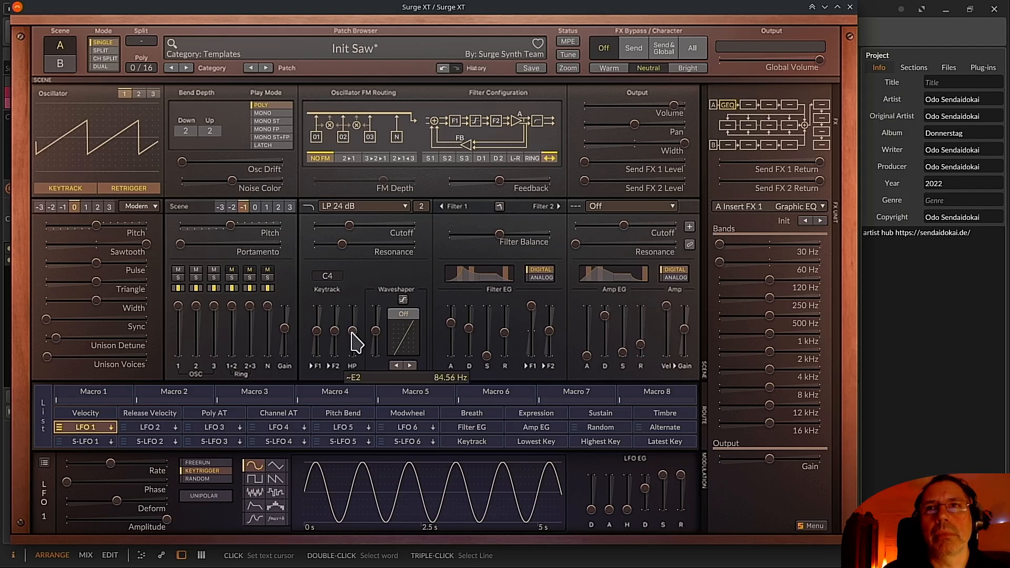
left_click_drag(352, 332, 351, 332)
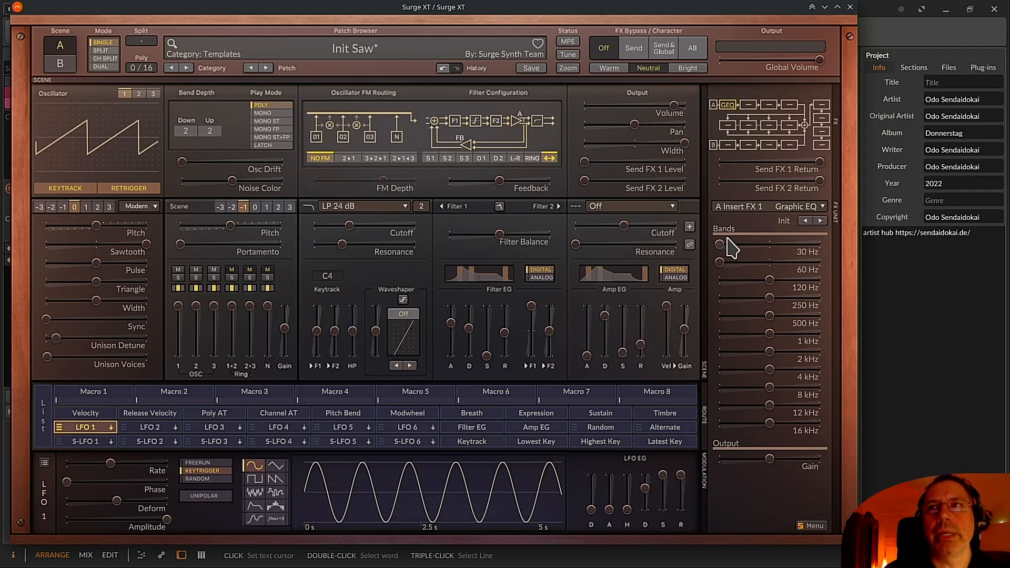
mouse_move(731, 247)
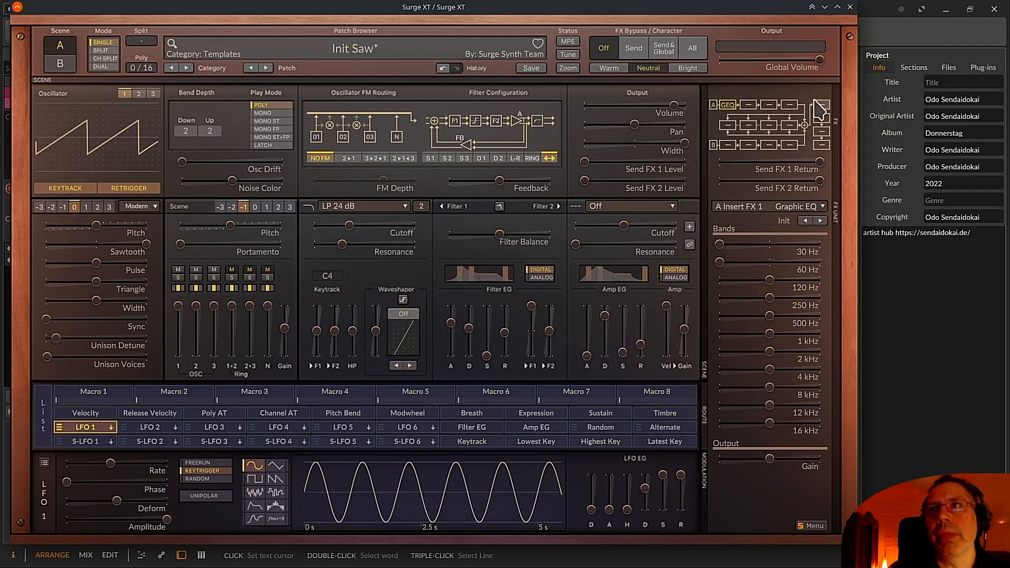
Load the Delay effect's Basic 1/4 preset into A Insert FX 2
left_click(748, 104)
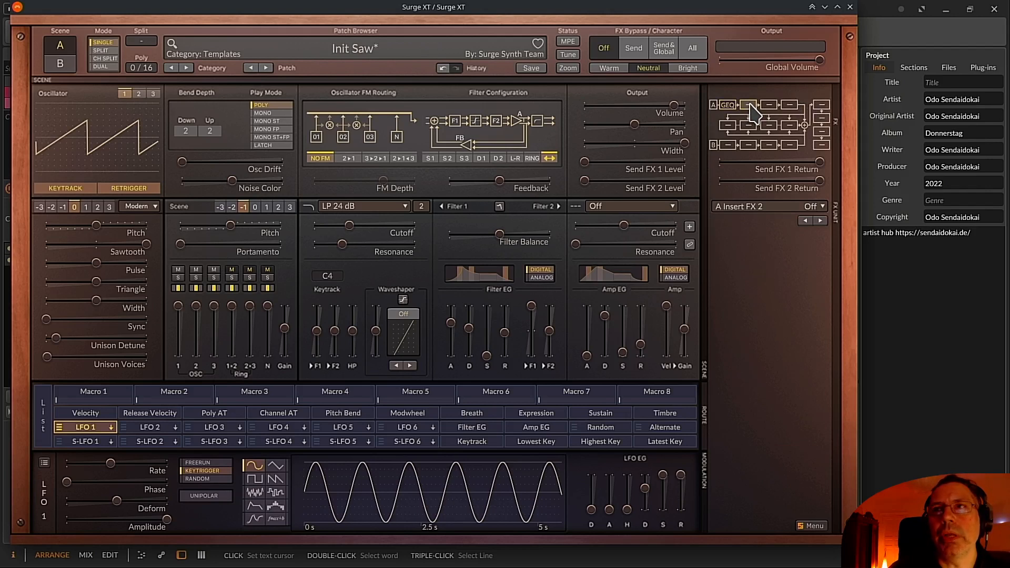
left_click(777, 211)
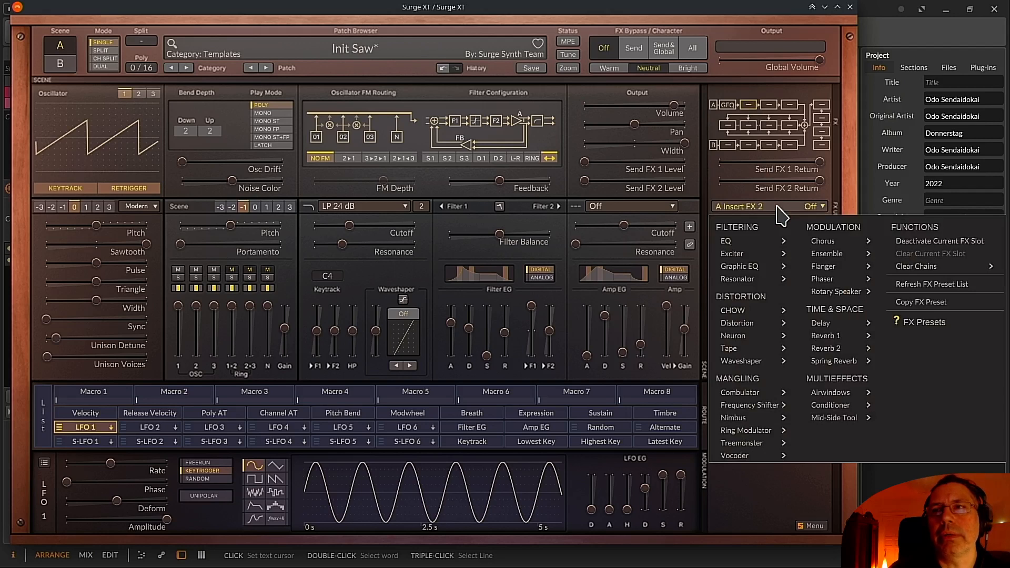
mouse_move(830, 323)
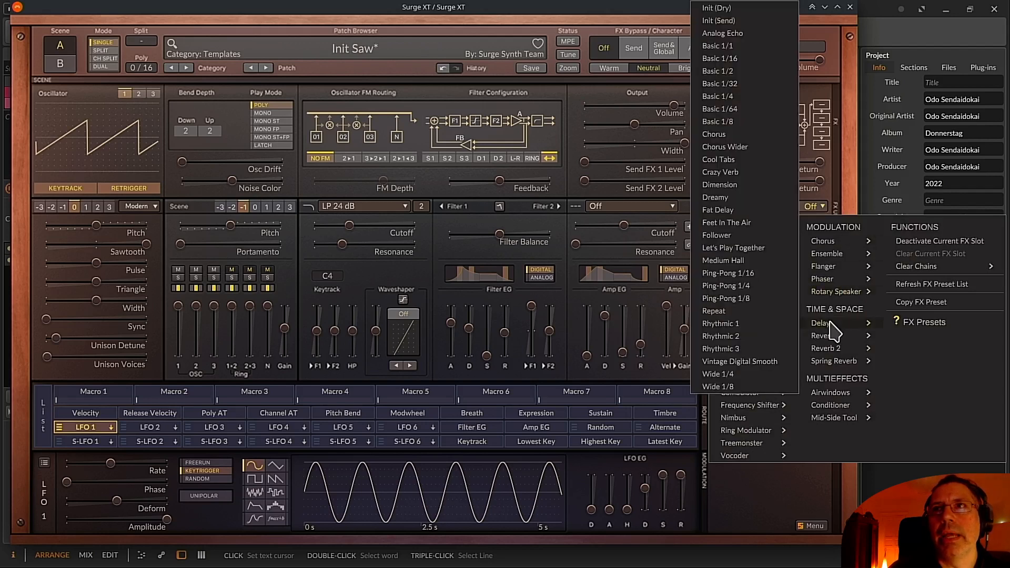
left_click(751, 98)
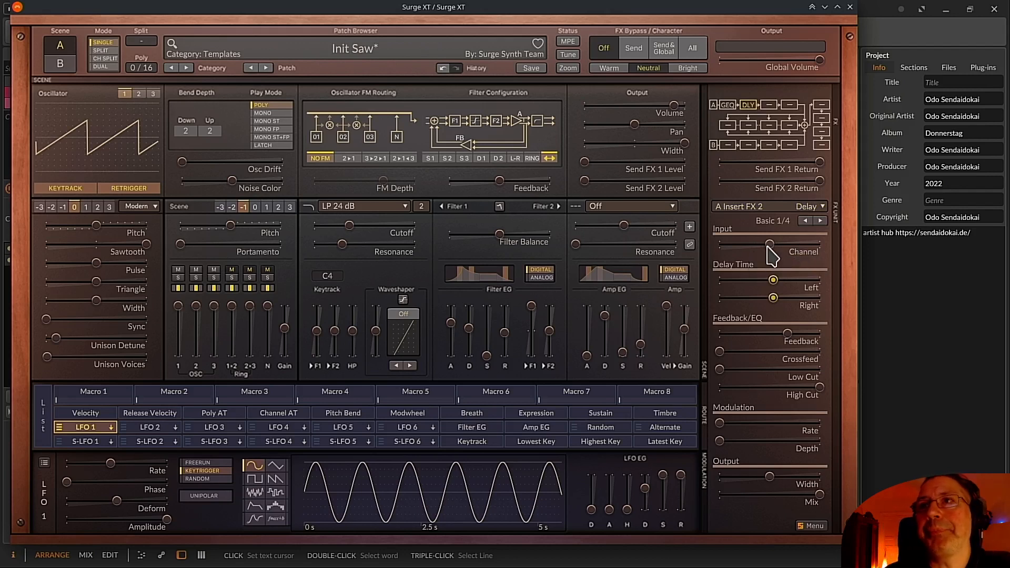
Try the delay's input channel at about 25.53 % and restore it to 0.00 % (Stereo)
mouse_move(770, 244)
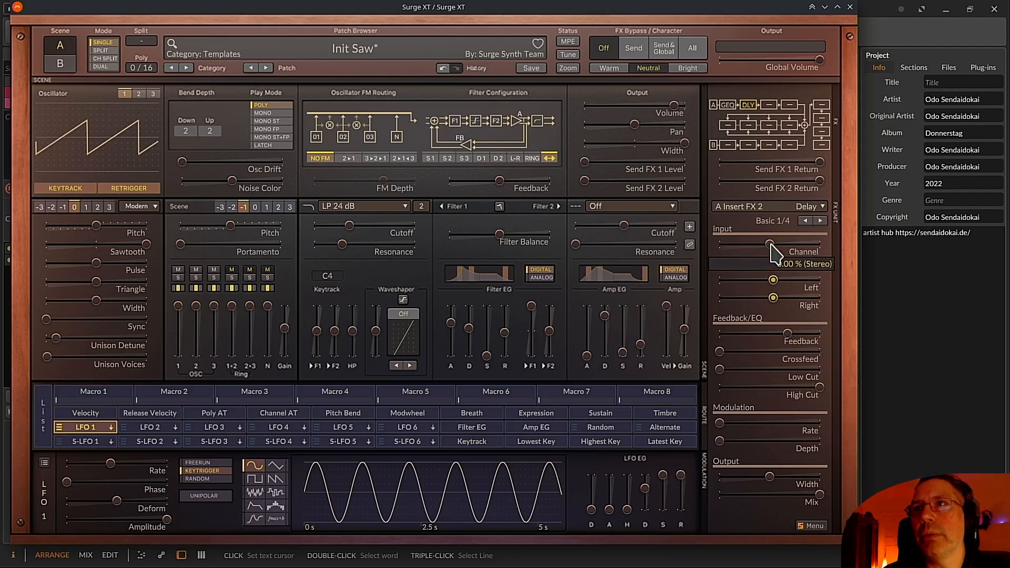
mouse_move(771, 244)
left_mouse_down()
mouse_move(749, 244)
mouse_move(783, 244)
left_mouse_up()
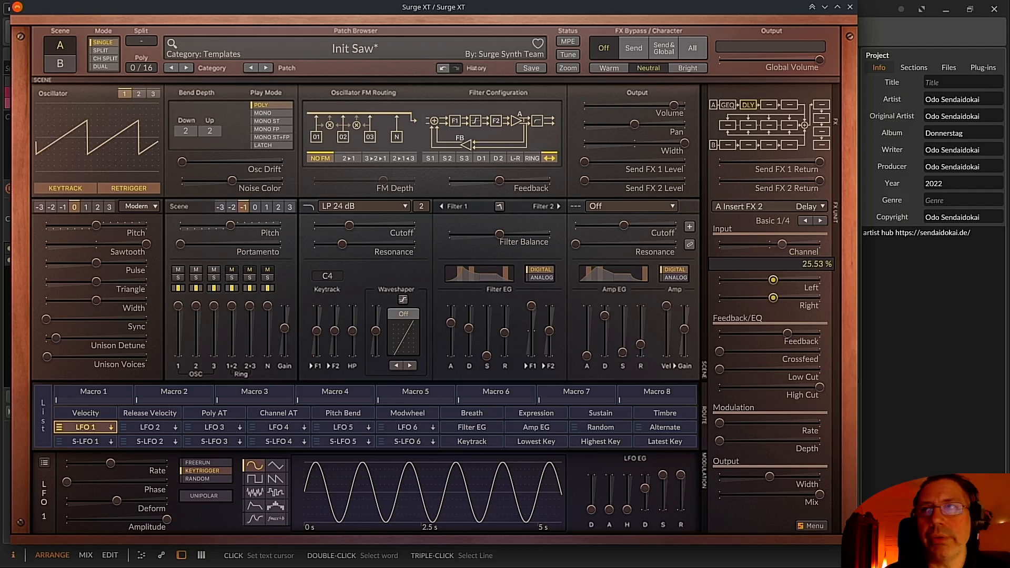
mouse_move(782, 244)
left_mouse_down()
mouse_move(755, 244)
mouse_move(770, 244)
left_mouse_up()
mouse_move(776, 245)
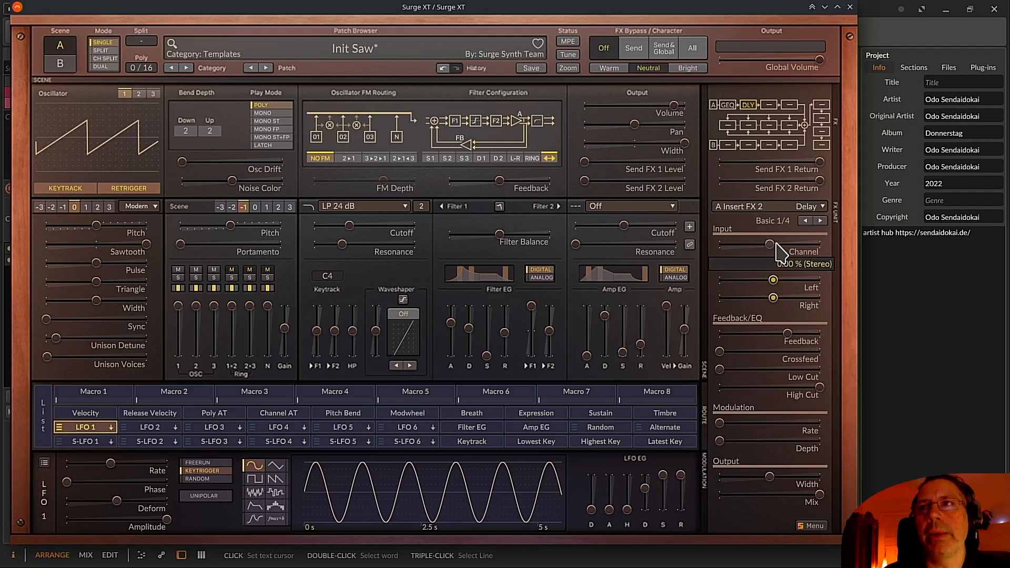
Link the delay's right time to the left channel and set the left delay time to 1/4 dotted
right_click(773, 299)
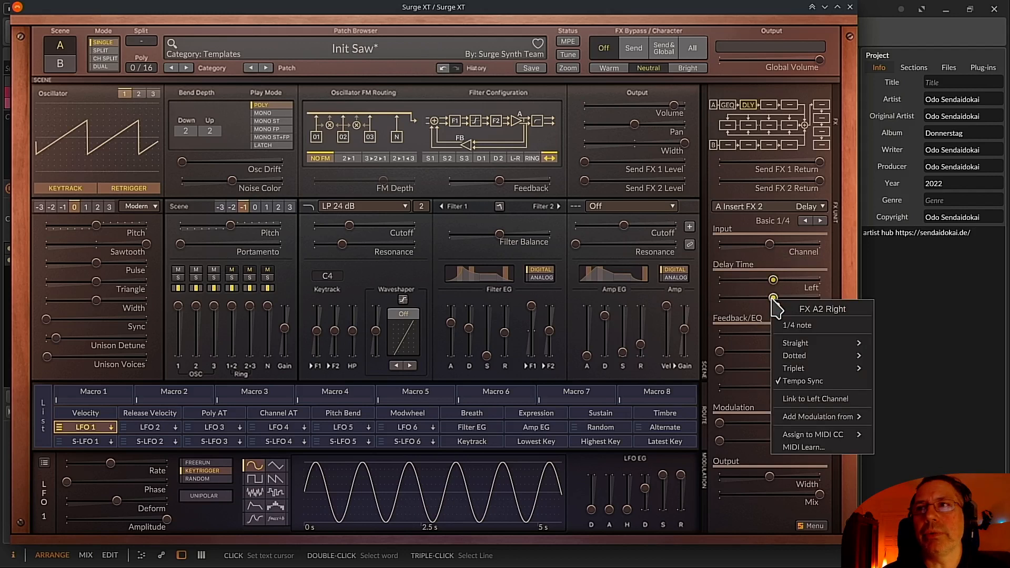
left_click(828, 399)
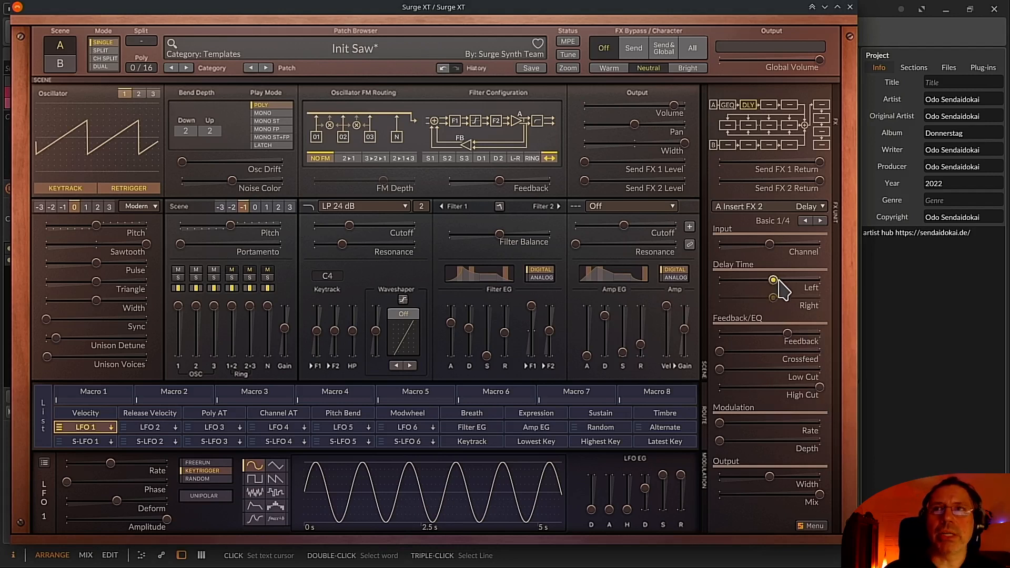
mouse_move(779, 281)
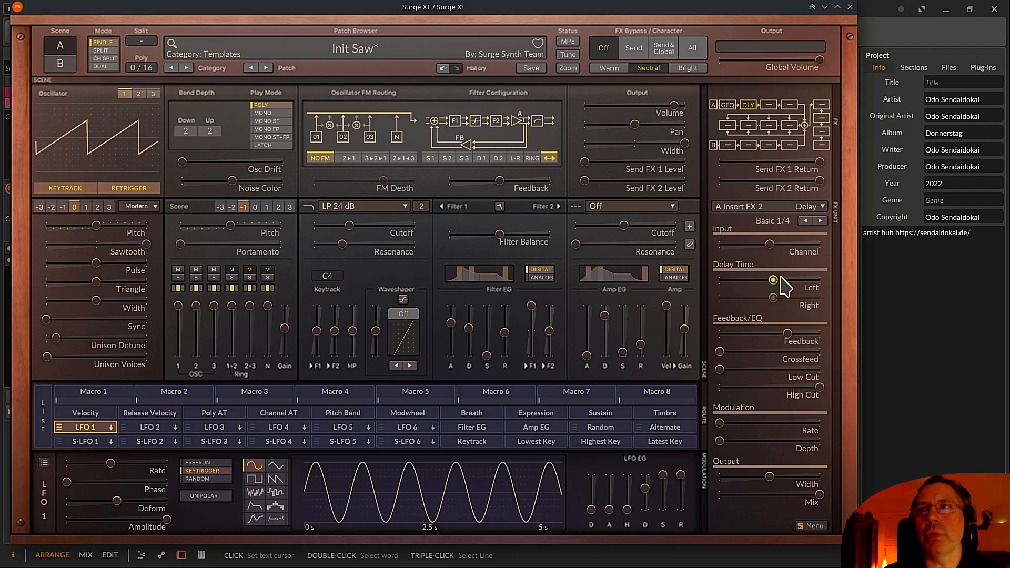
right_click(777, 283)
mouse_move(824, 332)
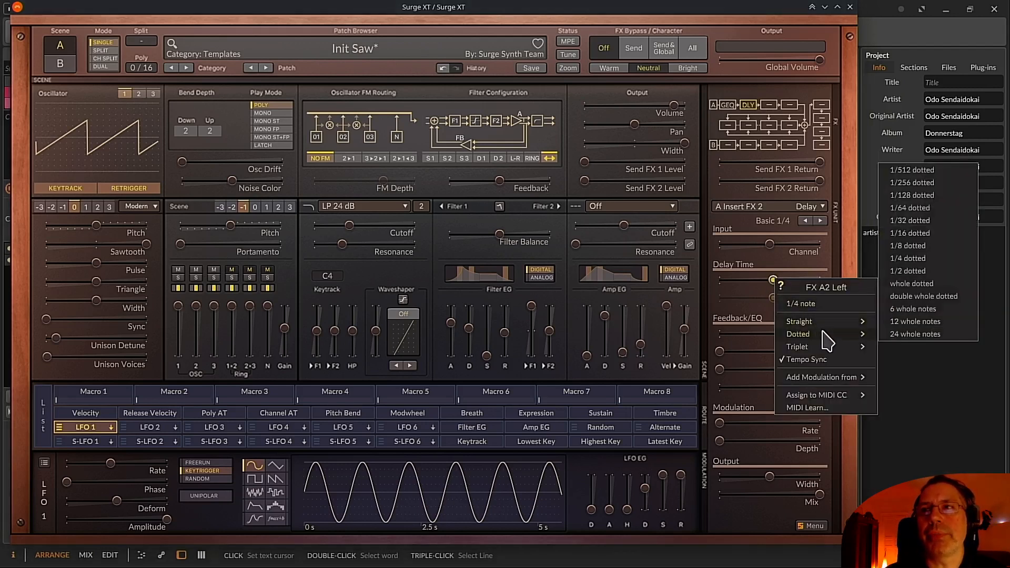
left_click(934, 258)
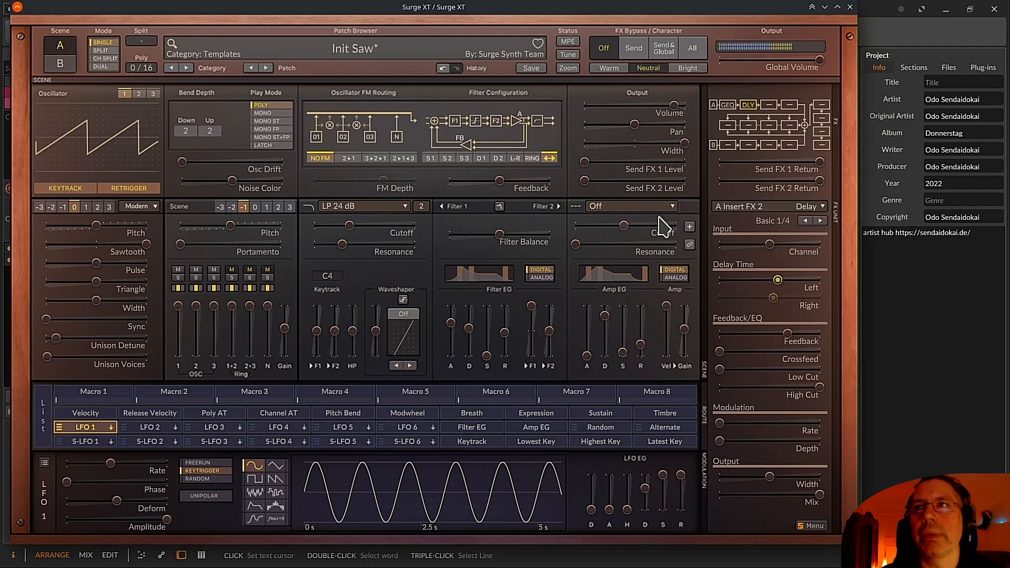
Lower the delay's output mix to about 40.28 %
mouse_move(661, 227)
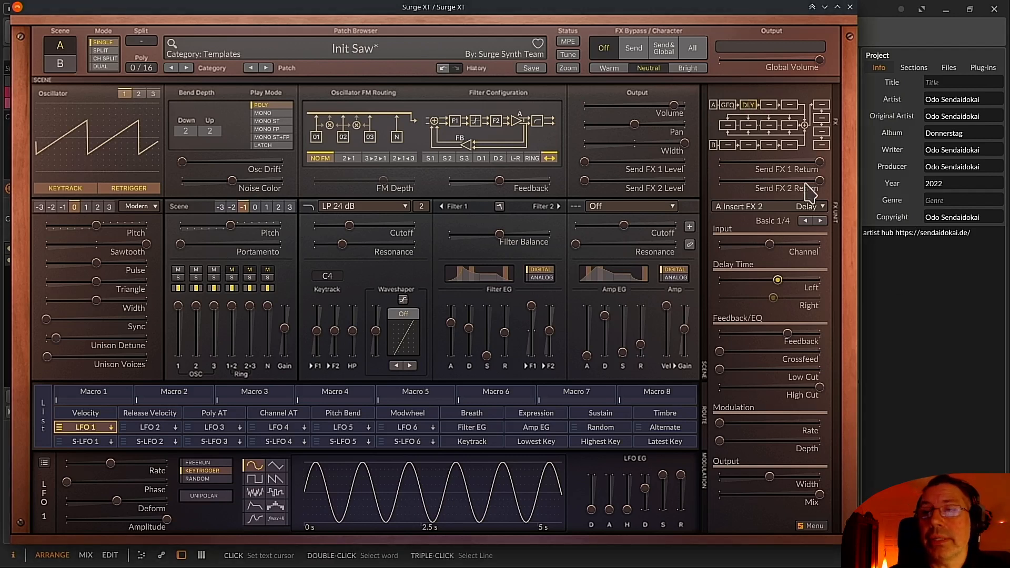
left_click(818, 494)
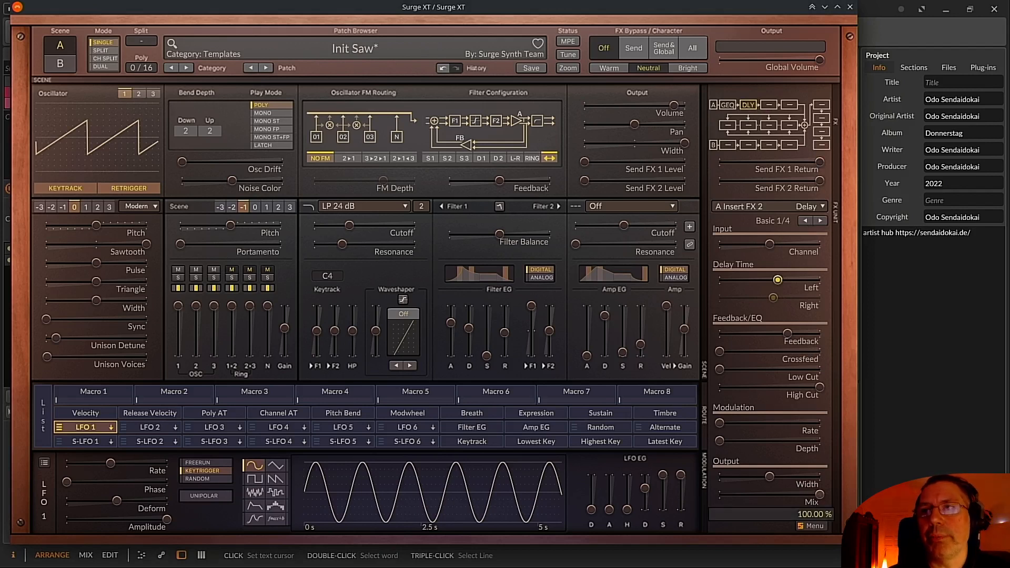
left_click_drag(805, 494, 778, 494)
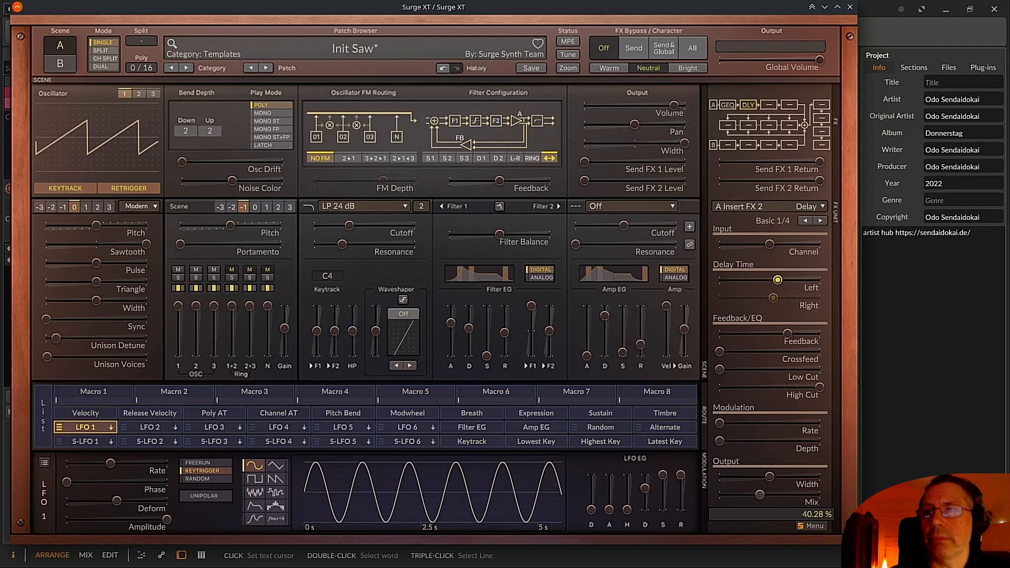
left_click_drag(759, 494, 759, 494)
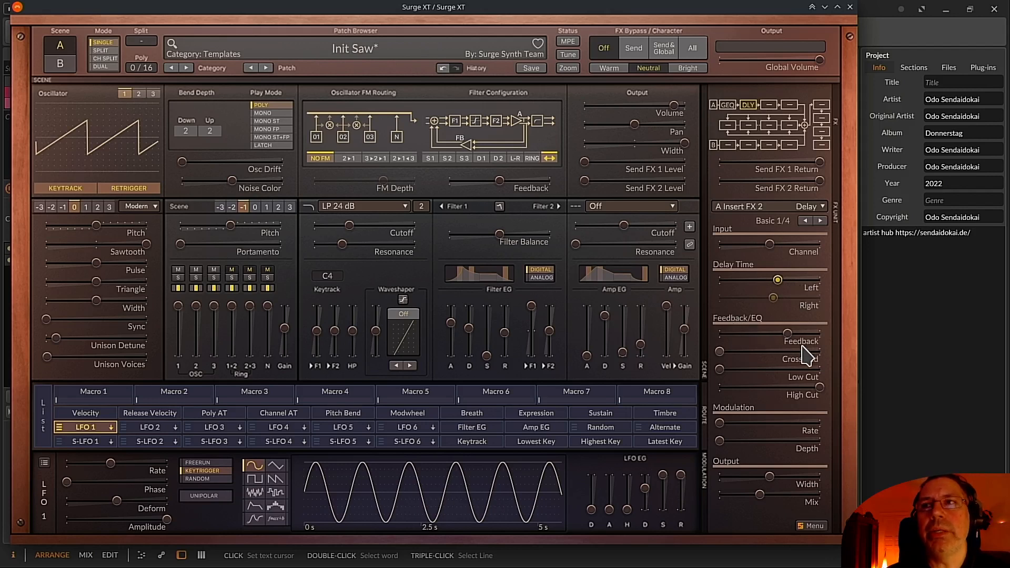
Try the delay's feedback at its minimum, and settle it slightly below the middle of its range
mouse_move(788, 334)
left_click_drag(788, 334, 718, 334)
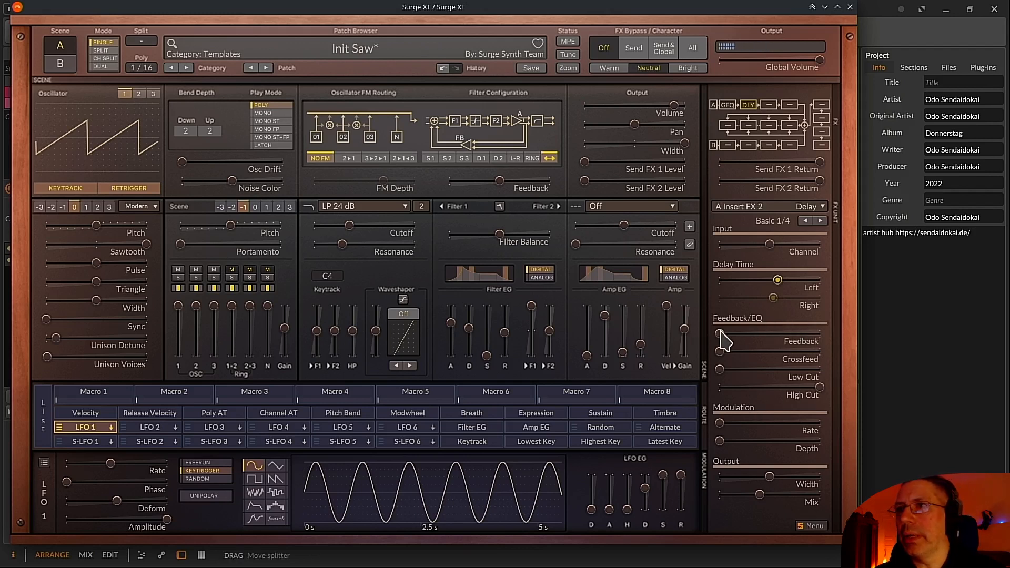
left_click_drag(719, 334, 763, 333)
mouse_move(780, 384)
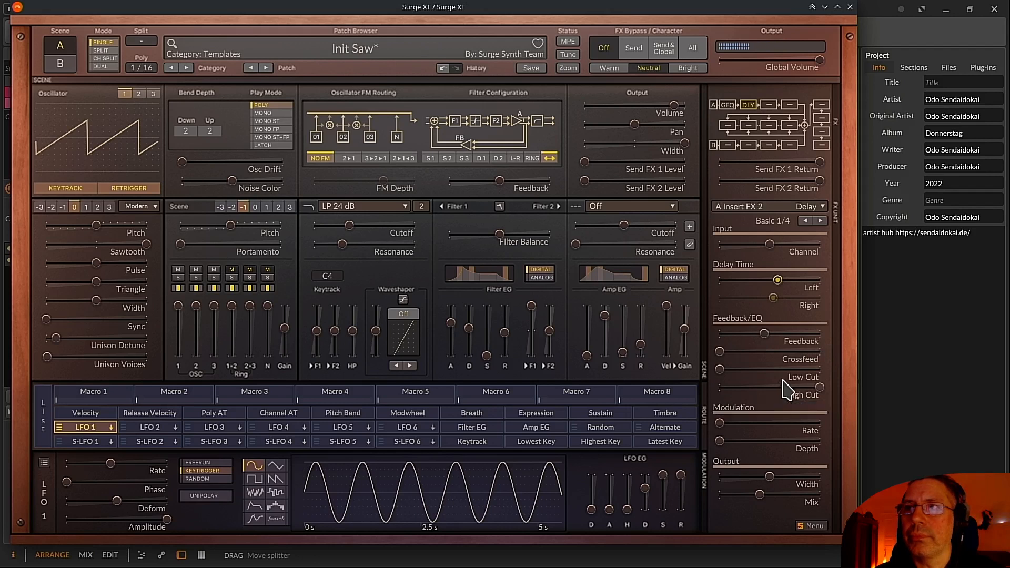
mouse_move(764, 335)
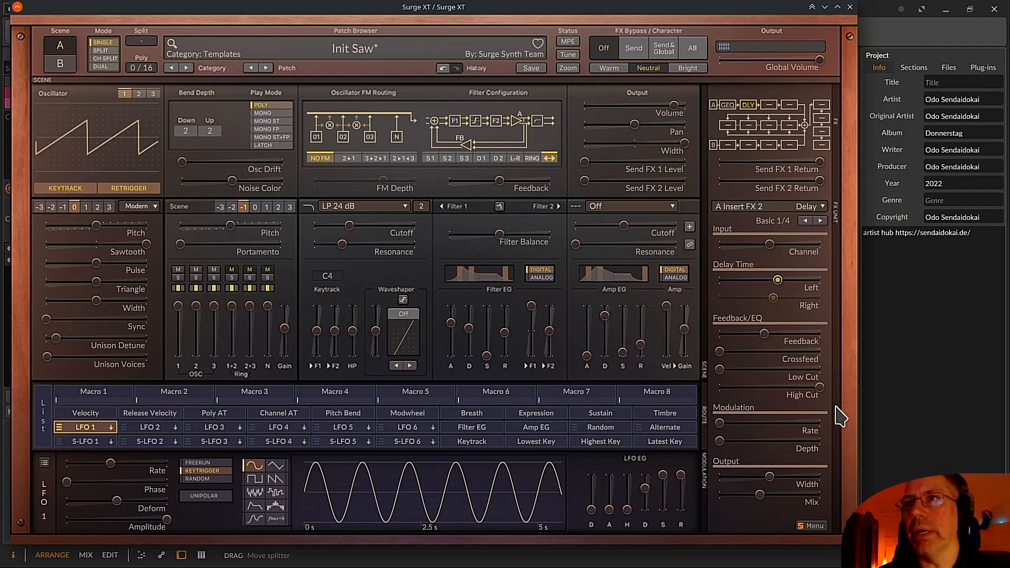
Try the delay's crossfeed and return it to 0.00 %
mouse_move(721, 354)
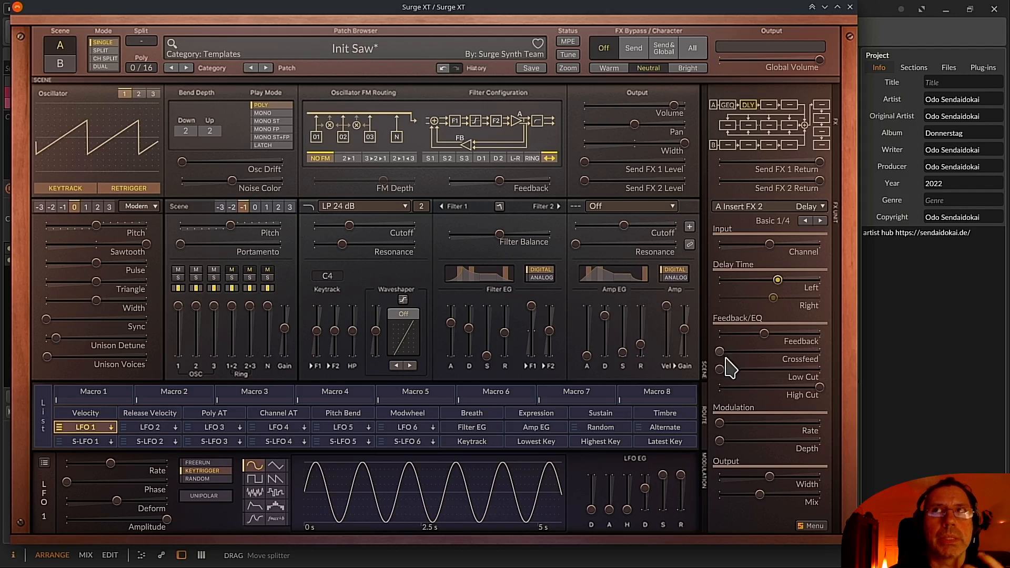
mouse_move(728, 389)
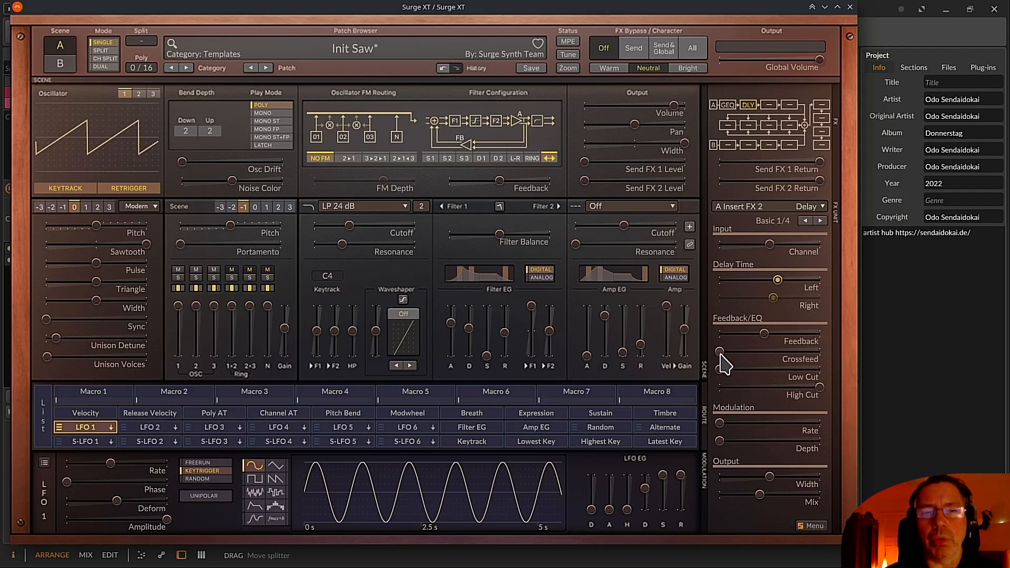
mouse_move(721, 353)
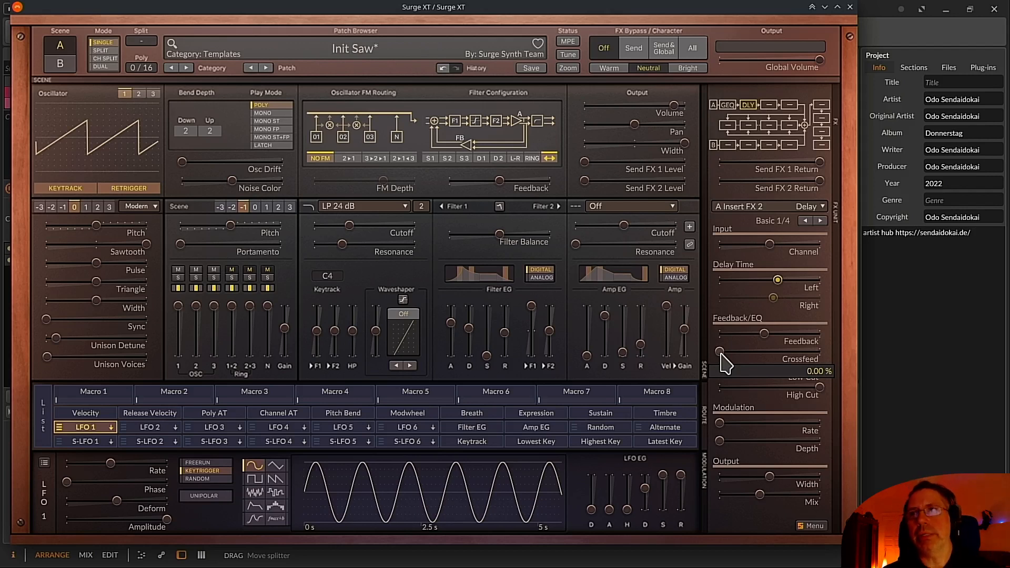
mouse_move(721, 355)
left_mouse_down()
mouse_move(758, 355)
mouse_move(719, 352)
left_mouse_up()
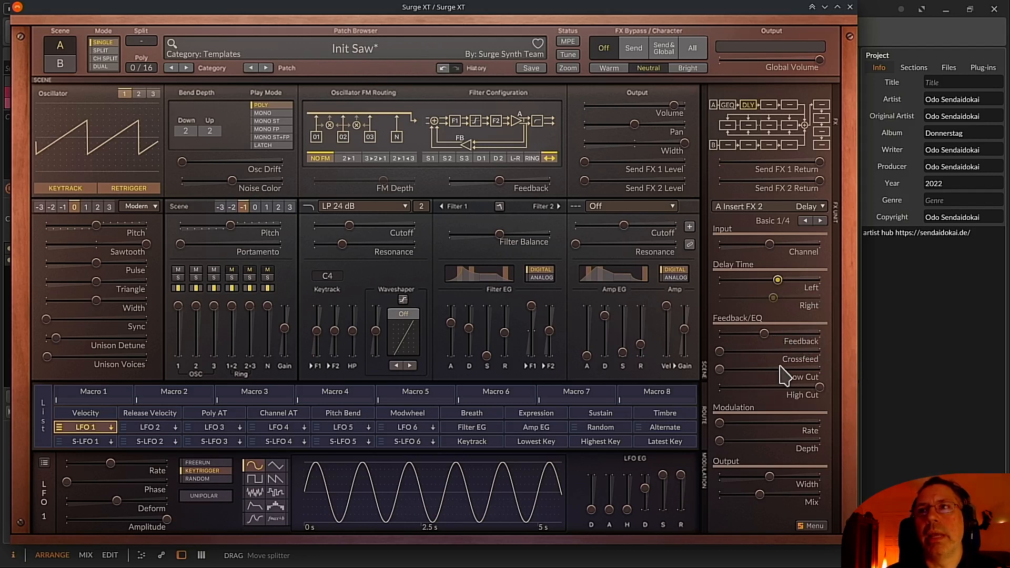
left_click_drag(719, 351, 719, 351)
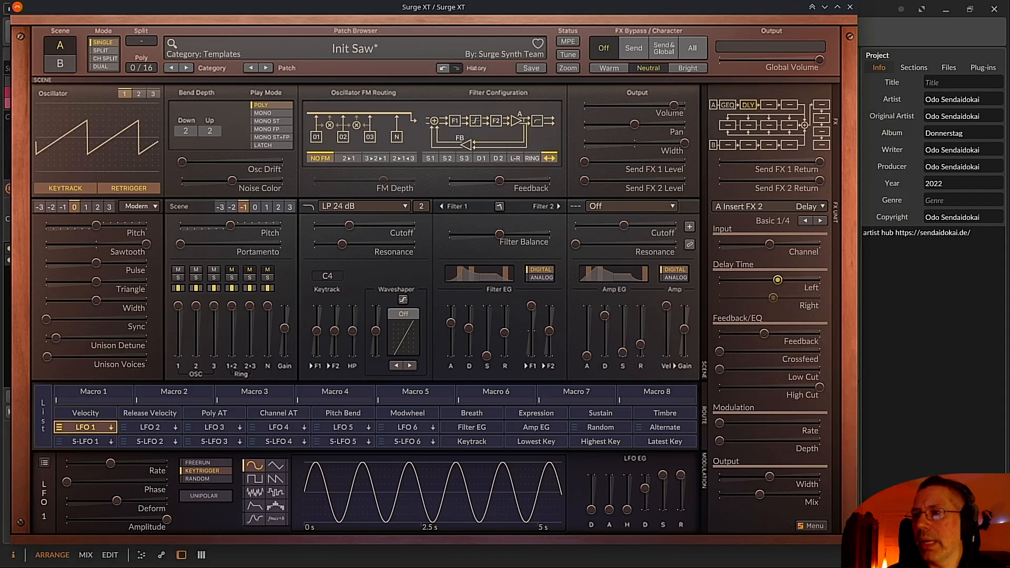
Raise the delay's low cut to about a quarter of its range and lower its high cut to about 60 % of its range
left_click_drag(719, 369, 735, 369)
left_click_drag(819, 387, 796, 387)
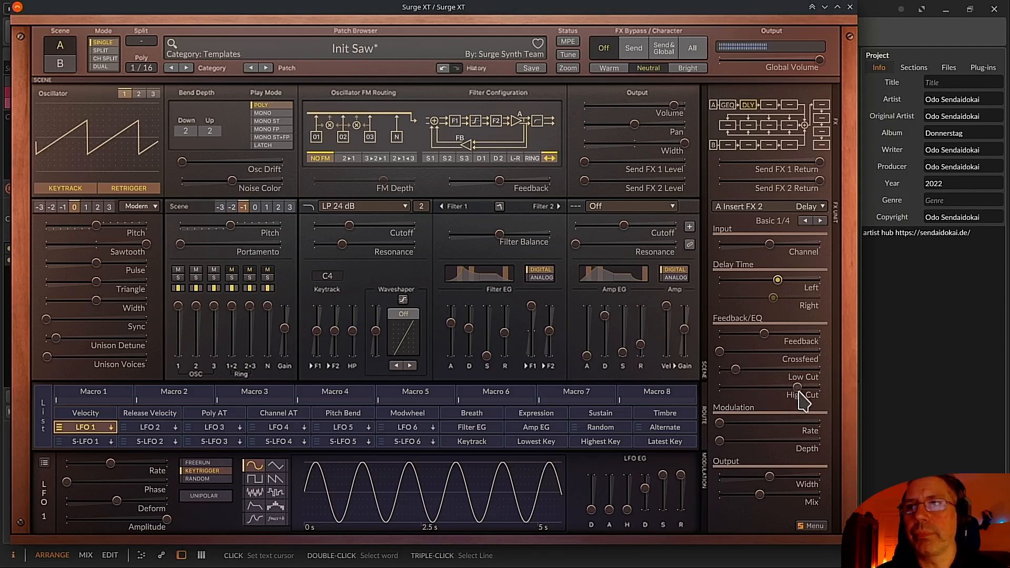
left_click_drag(798, 390, 744, 370)
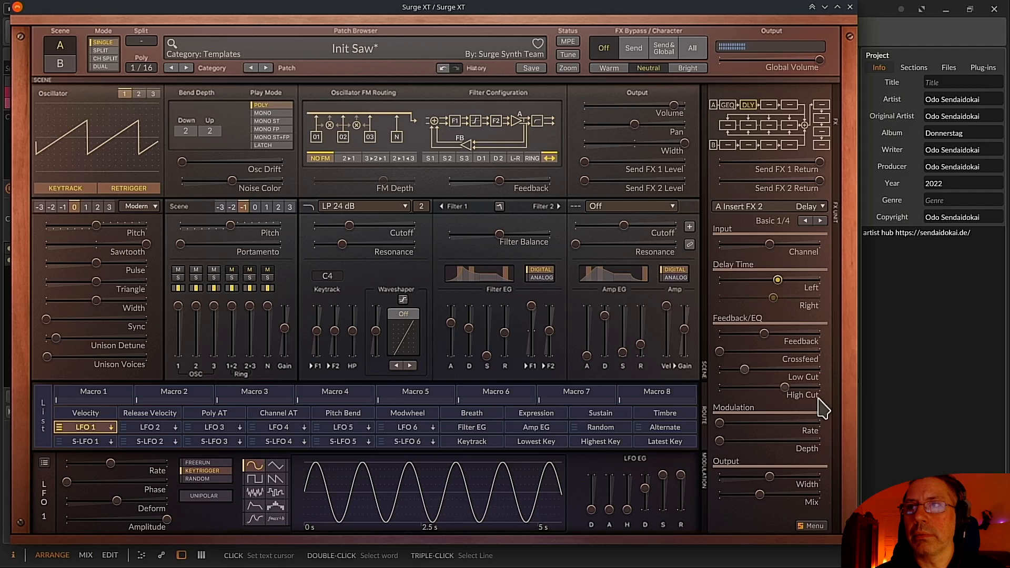
left_click_drag(784, 387, 768, 387)
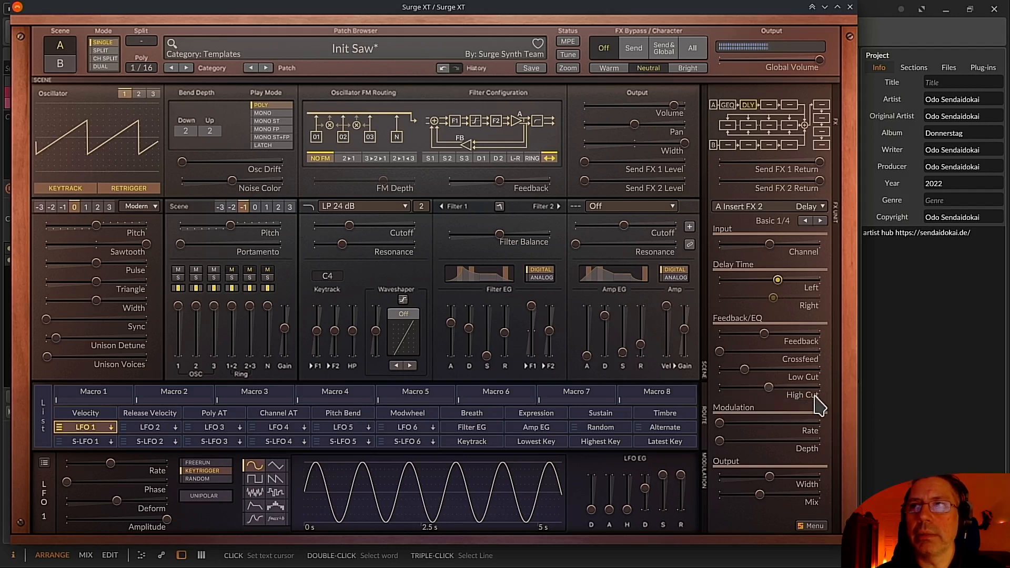
left_click_drag(768, 387, 780, 387)
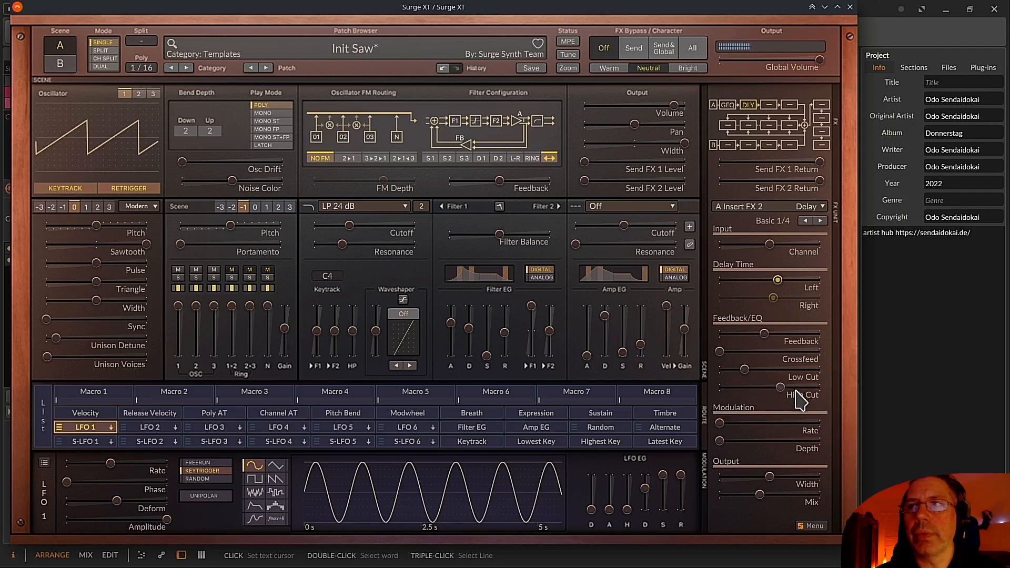
Try the delay's modulation depth at about 105.88 cents and return it to its minimum
left_click_drag(721, 442, 769, 439)
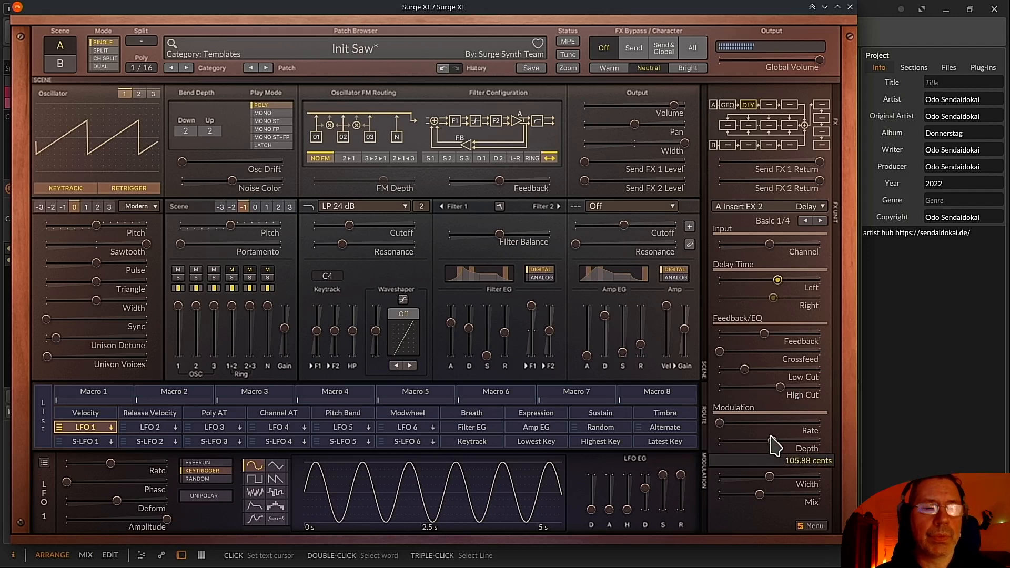
left_click_drag(770, 437, 717, 436)
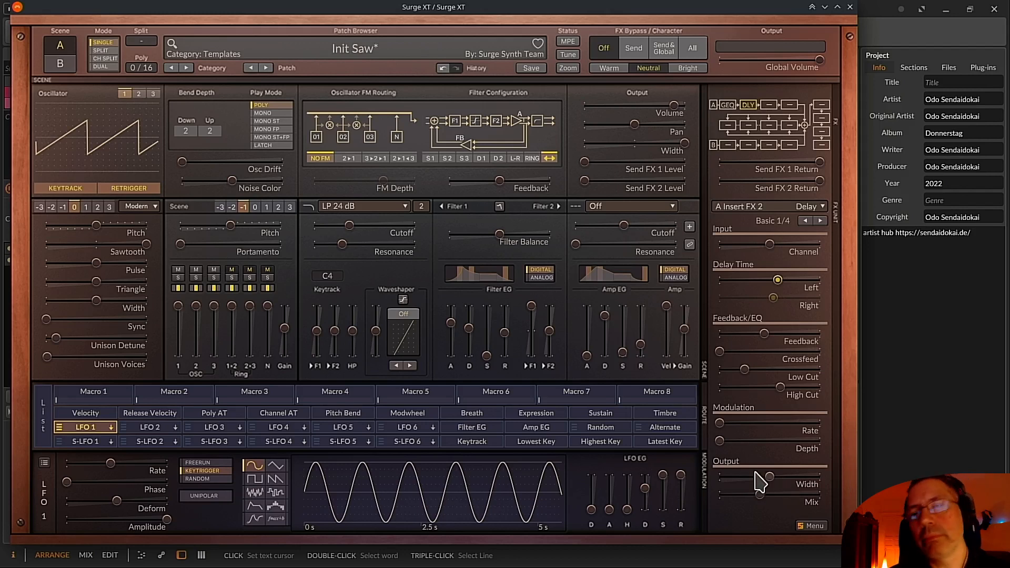
mouse_move(755, 472)
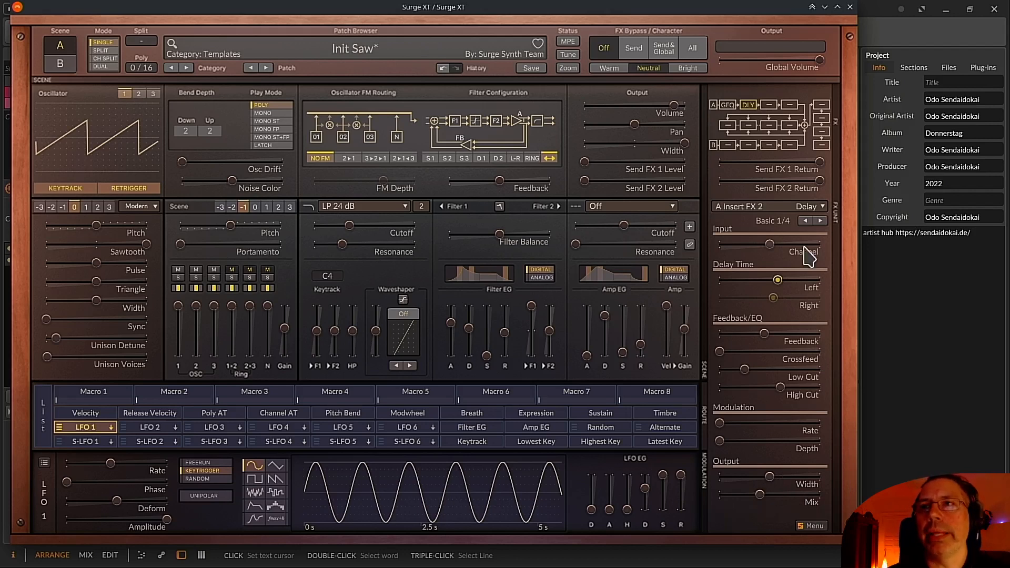
Load the Reverb 1 effect's Long 1 preset into A Insert FX 3
left_click(769, 104)
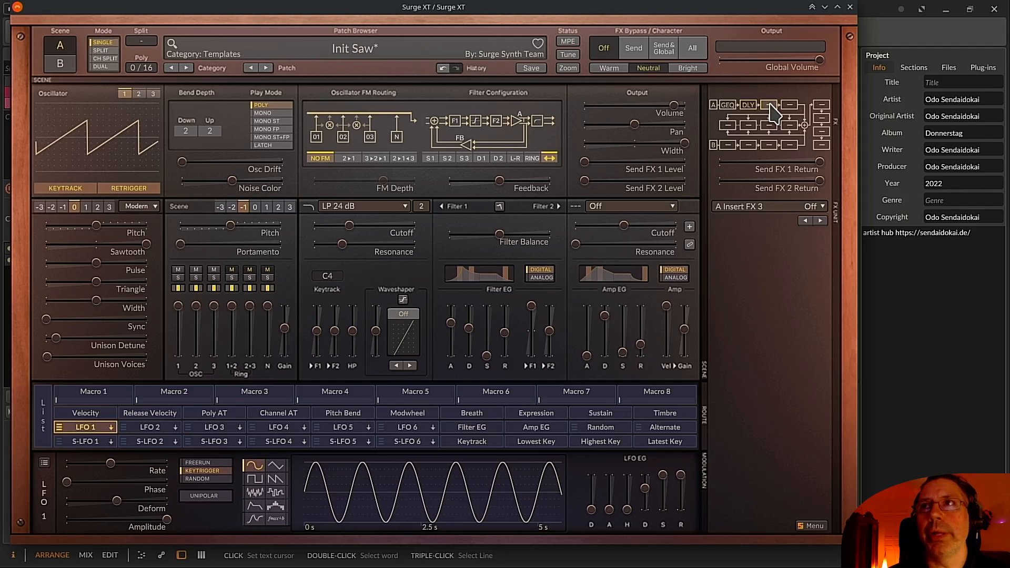
left_click(781, 206)
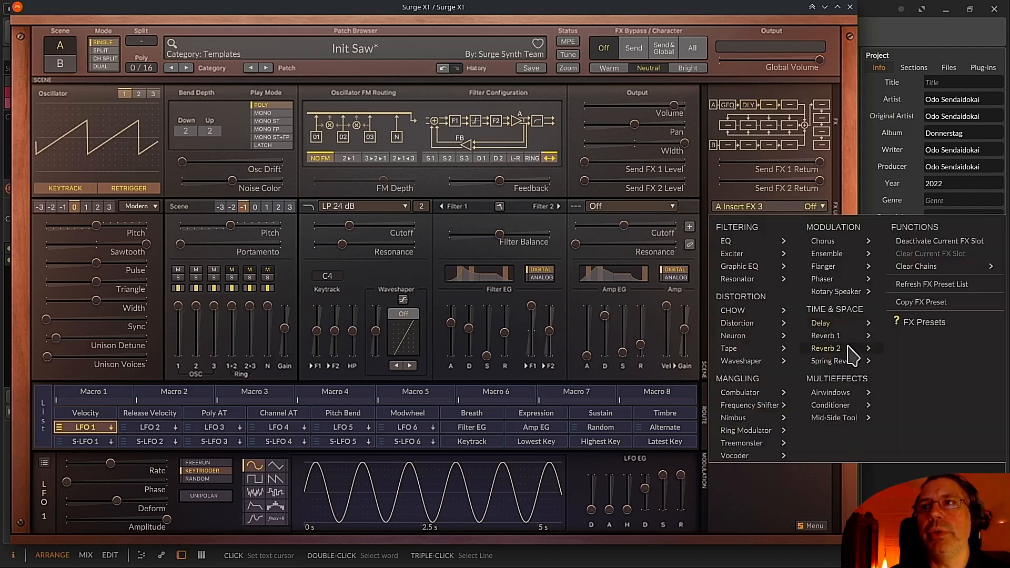
mouse_move(851, 337)
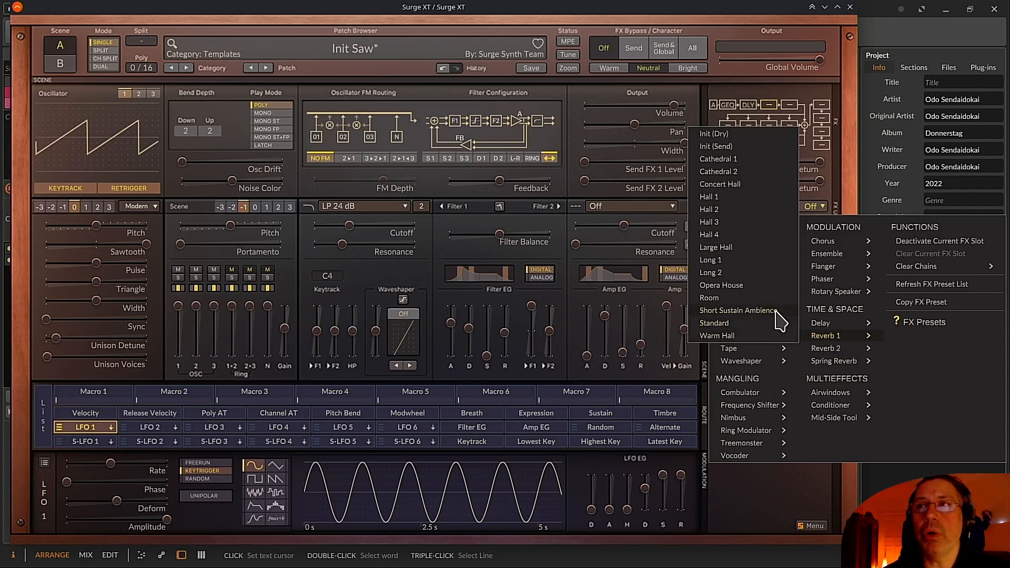
left_click(754, 259)
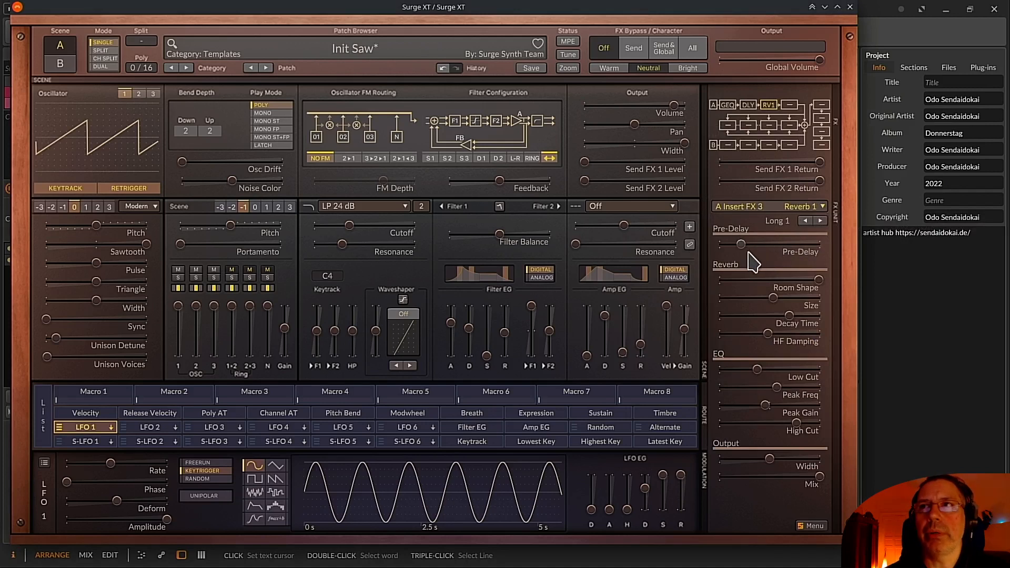
Check the reverb's pre-delay and room shape, and lower its output mix to about 39.97 %
mouse_move(743, 244)
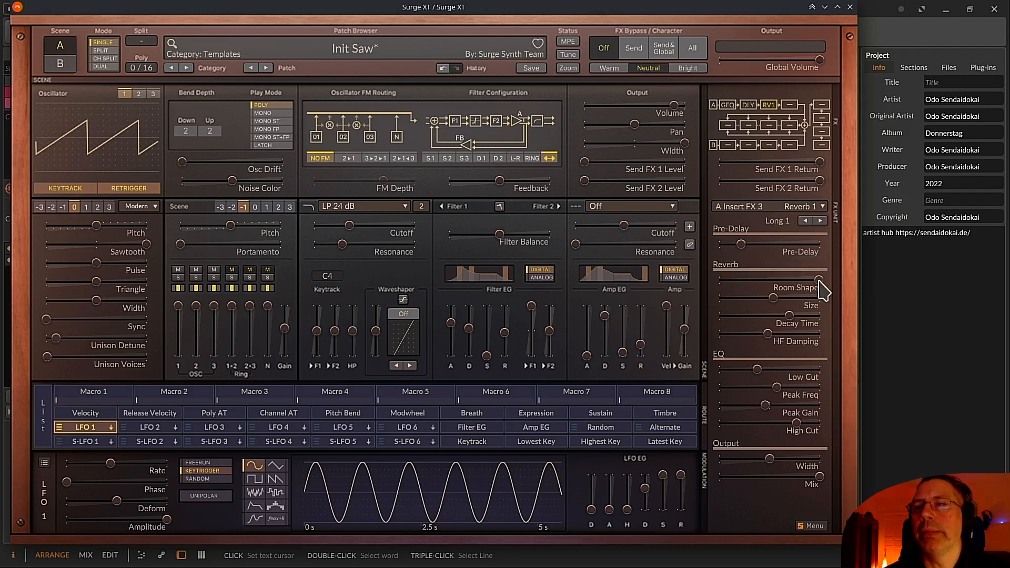
mouse_move(819, 279)
left_mouse_down()
mouse_move(720, 279)
mouse_move(818, 279)
left_mouse_up()
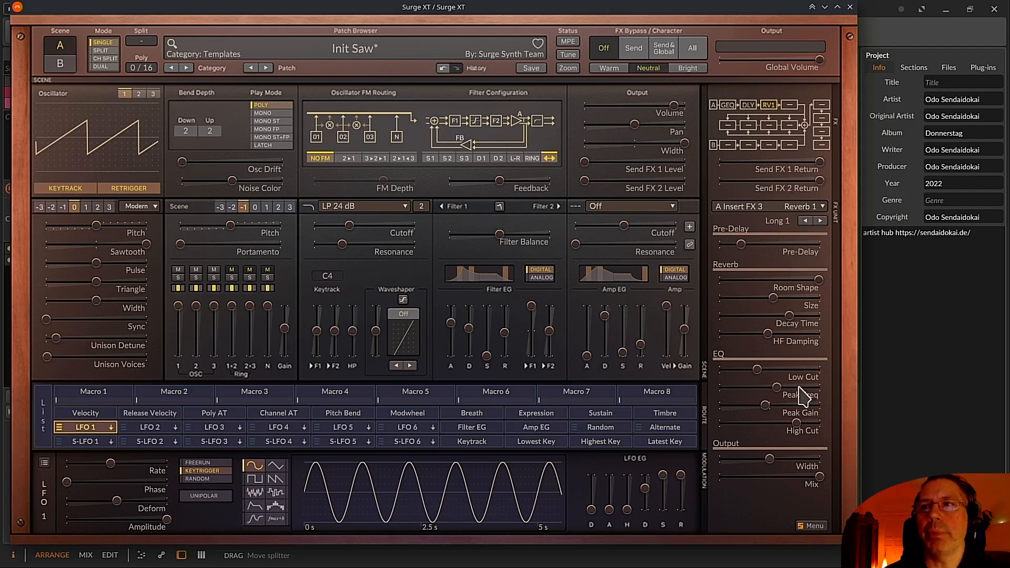
left_click(819, 477)
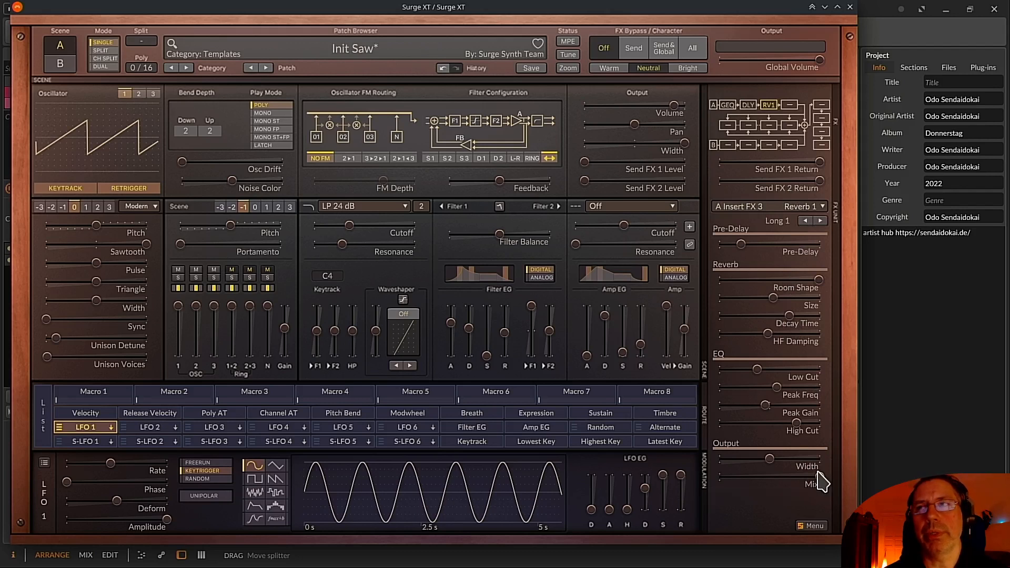
left_click_drag(819, 476, 757, 471)
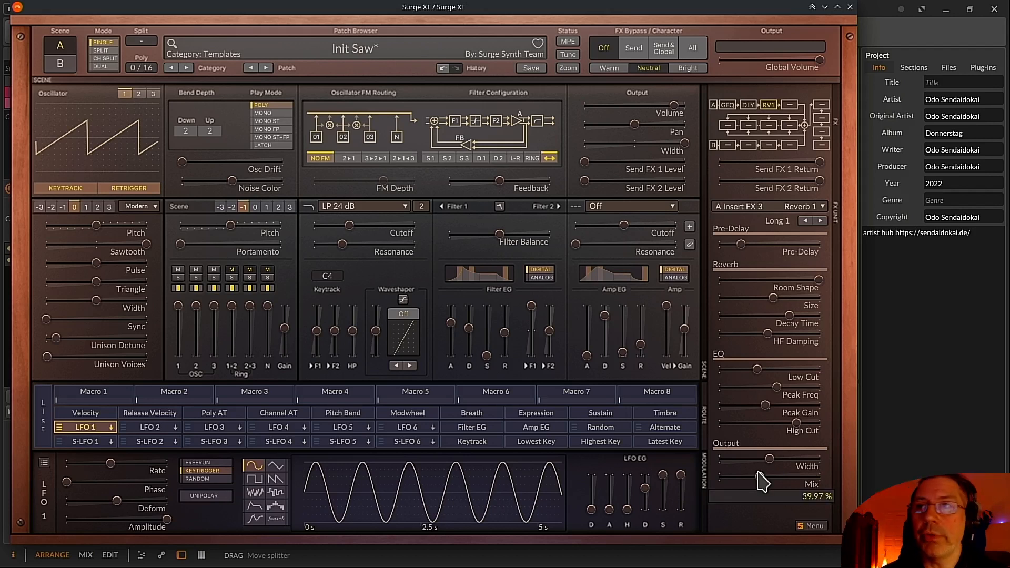
Try the reverb's decay time near its maximum, and shorten it to slightly below the middle of its range
mouse_move(805, 313)
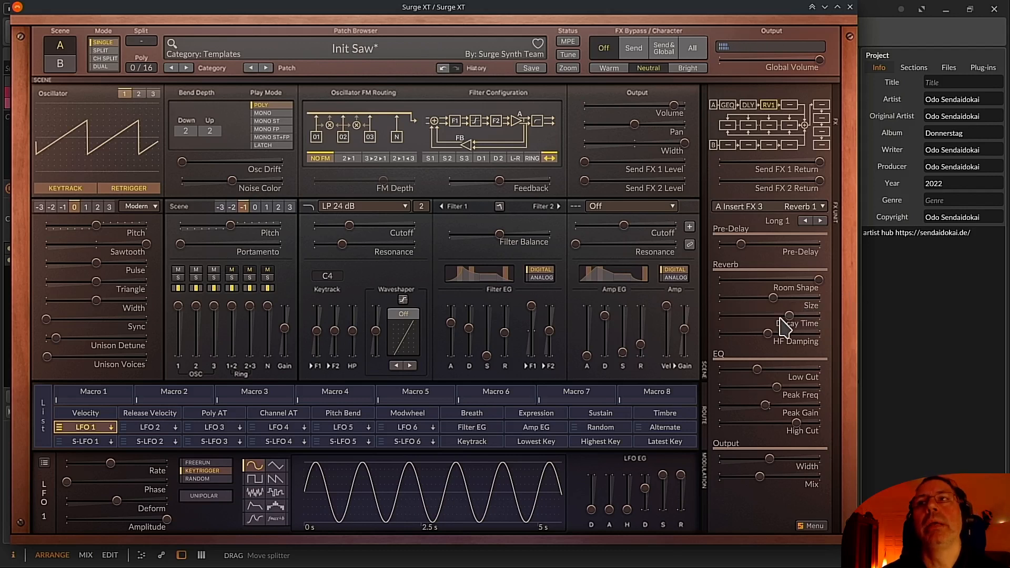
left_click_drag(790, 316, 813, 311)
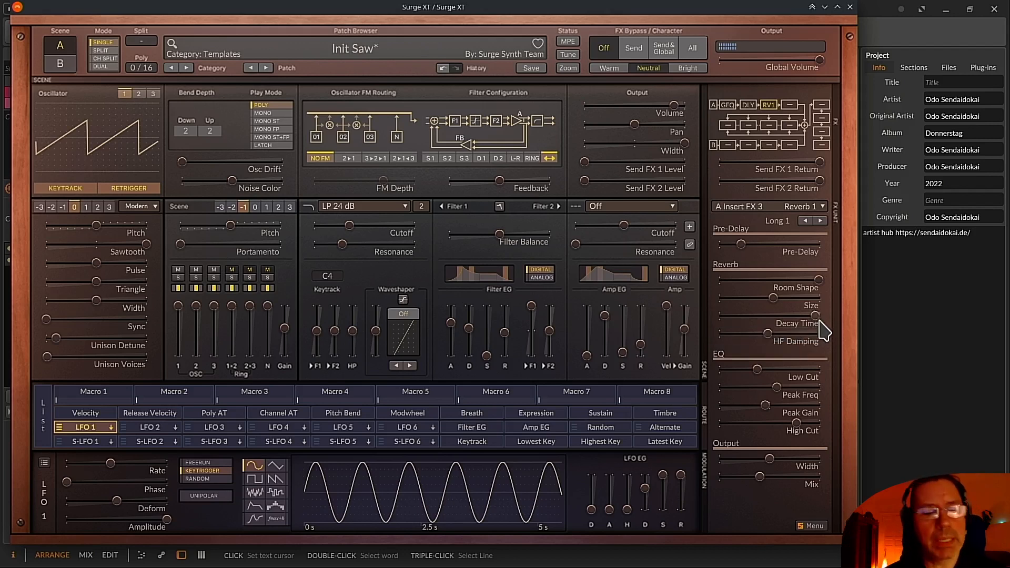
left_click_drag(816, 316, 765, 316)
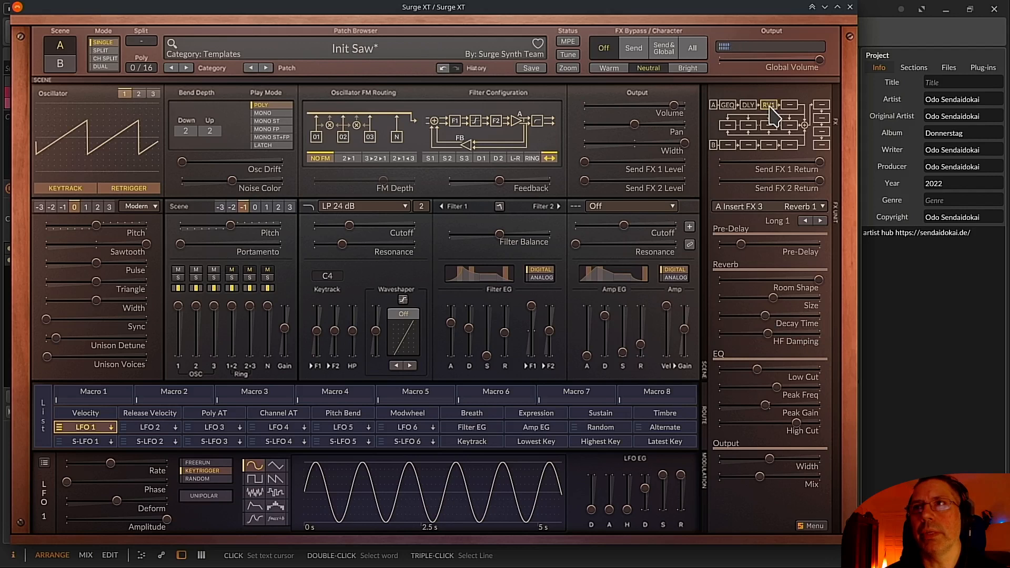
Lengthen the reverb's decay time to about four fifths of its range, and compare with the output mix at its minimum before restoring it
left_click_drag(765, 315, 791, 310)
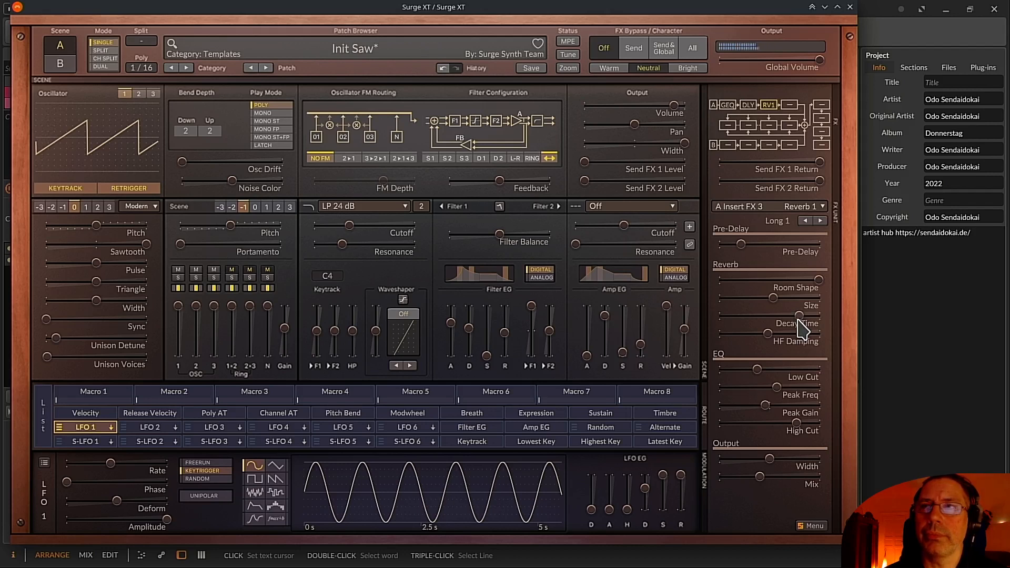
left_click_drag(760, 477, 719, 477)
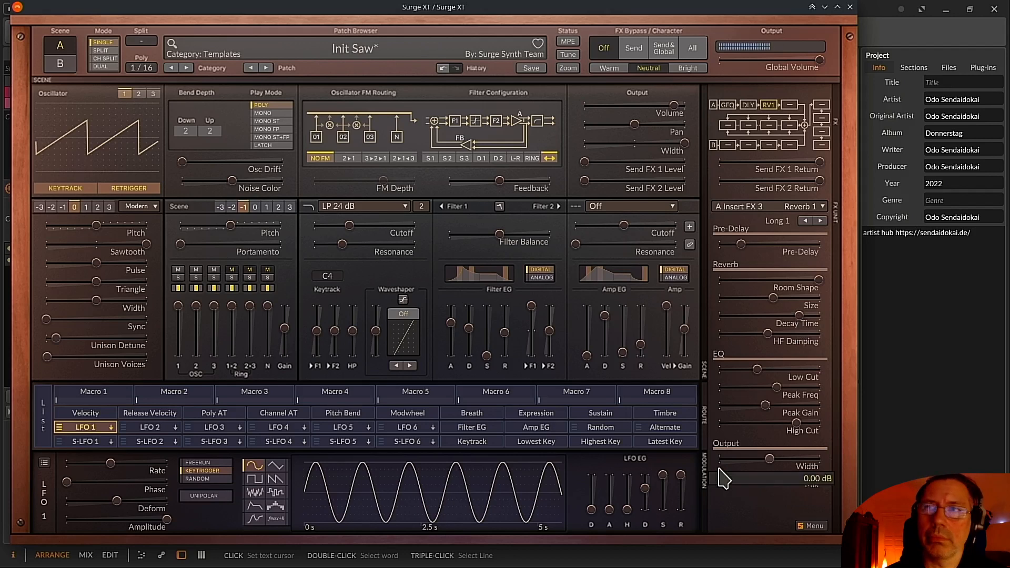
left_click_drag(722, 477, 759, 476)
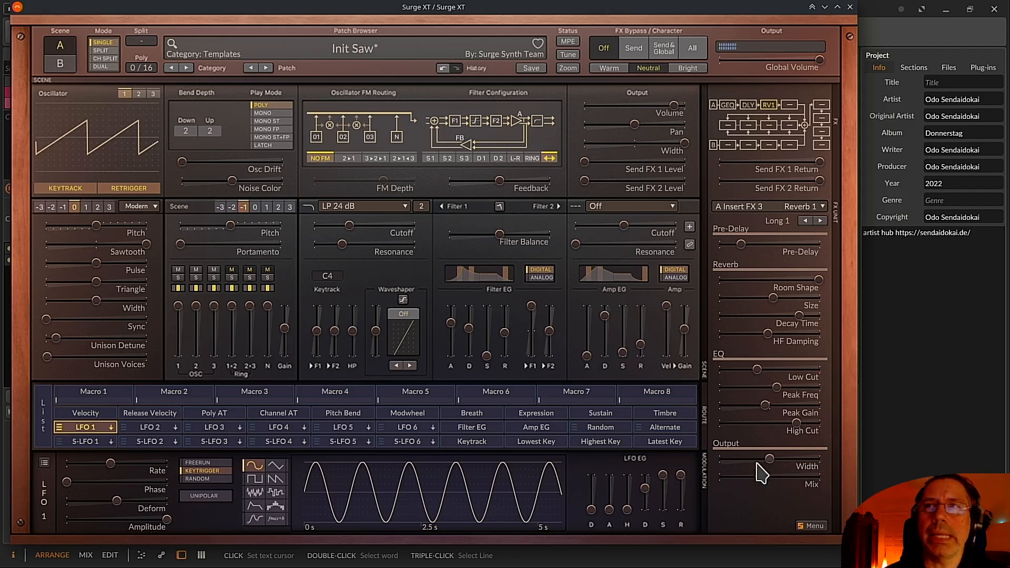
Try the reverb's HF damping at its maximum, and settle it at about 85 % of its range
mouse_move(789, 353)
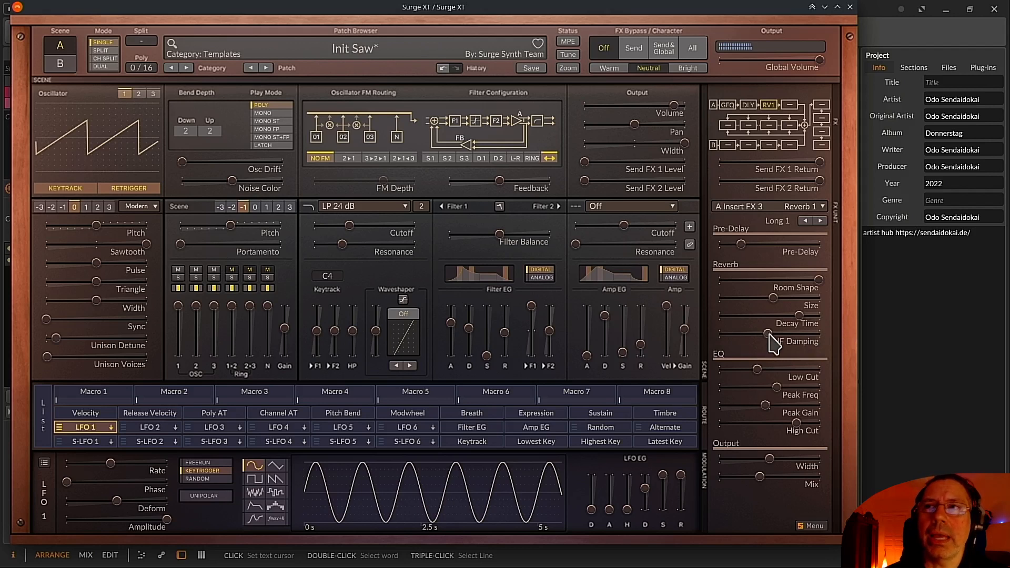
left_click_drag(769, 334, 818, 333)
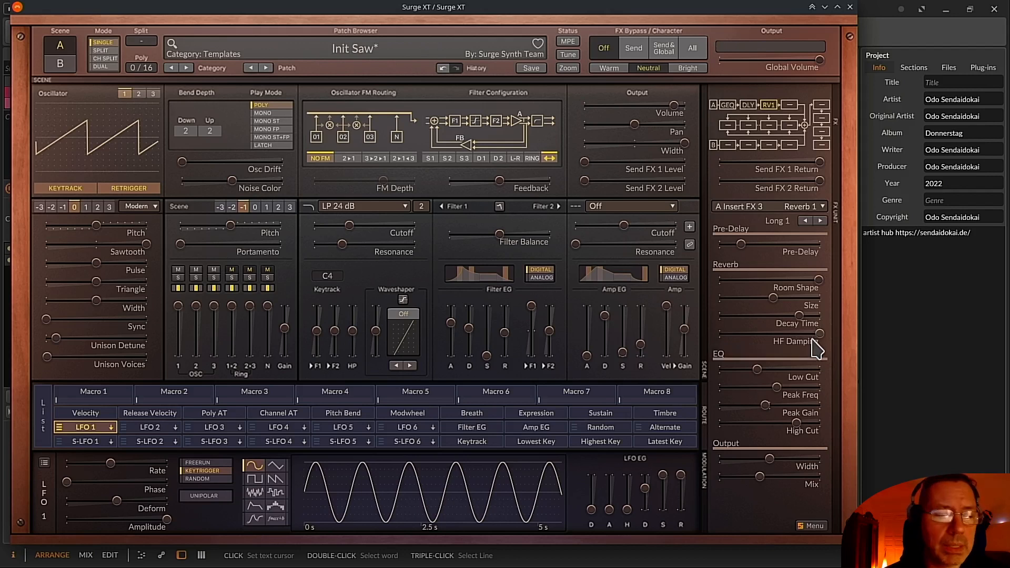
left_click_drag(822, 335, 808, 330)
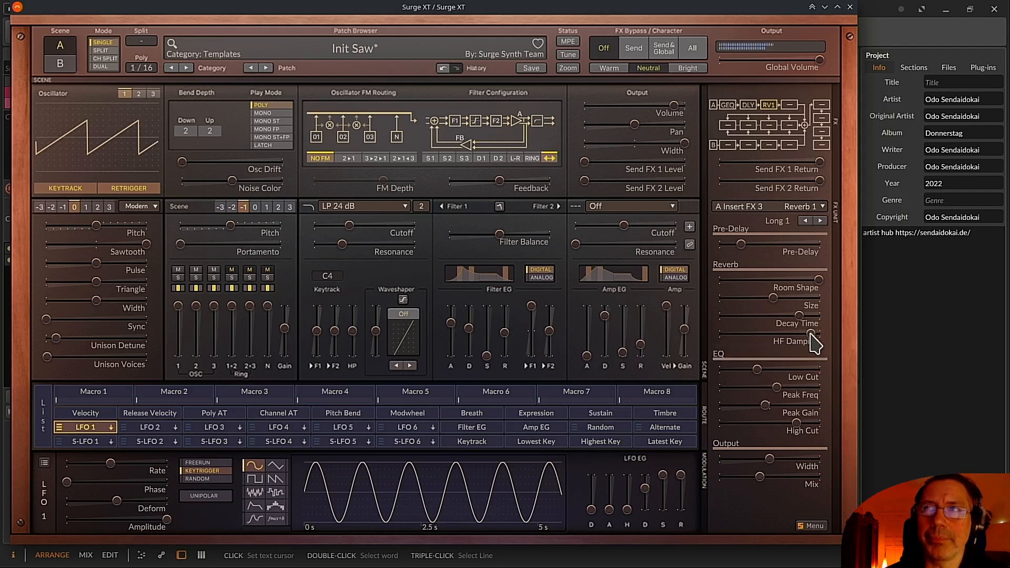
left_click_drag(810, 334, 803, 337)
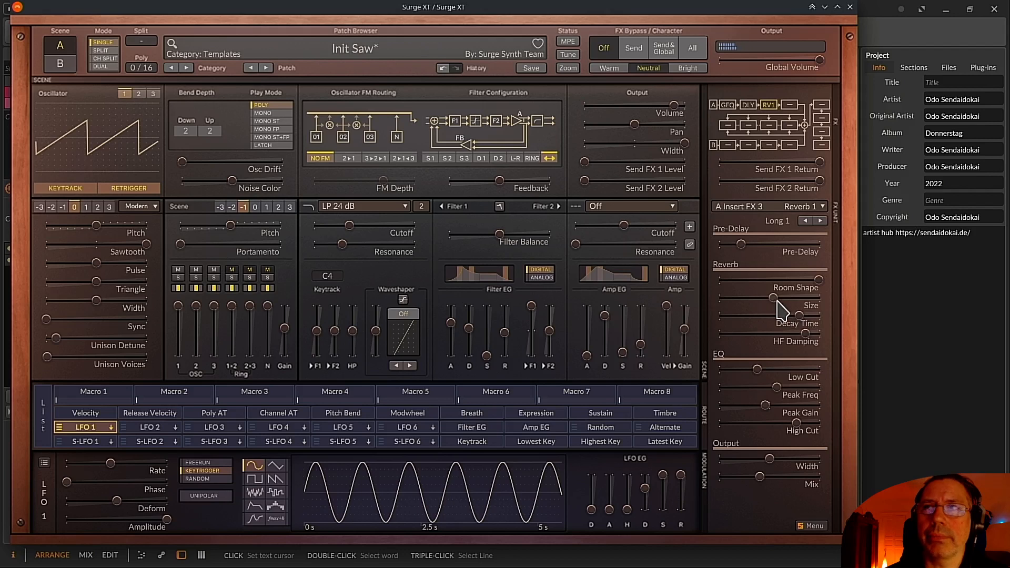
Try the reverb's low cut near the upper end of its range, and return it to just below the middle
mouse_move(777, 302)
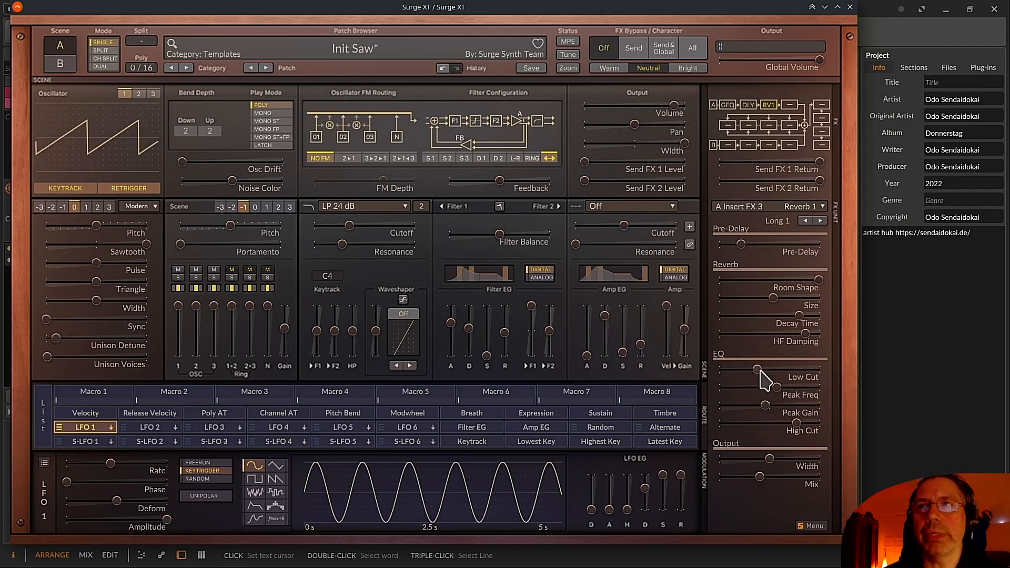
mouse_move(764, 379)
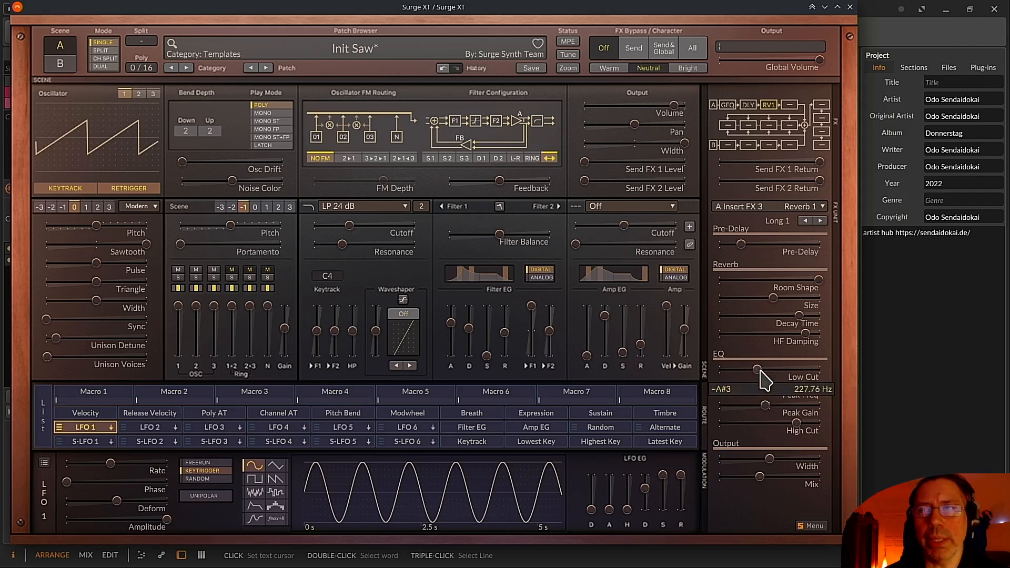
left_click_drag(760, 371, 799, 368)
mouse_move(724, 373)
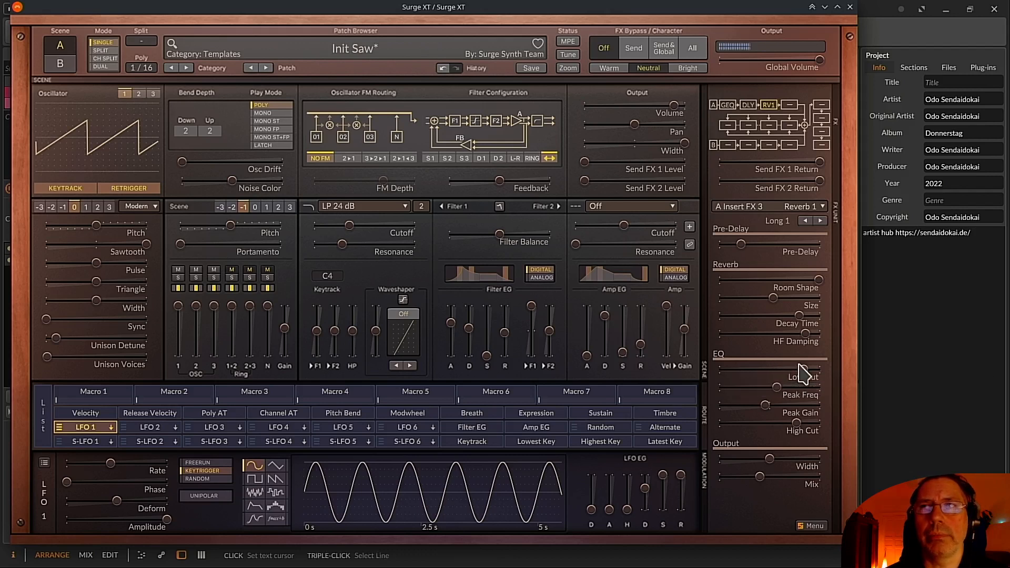
left_click_drag(803, 369, 758, 370)
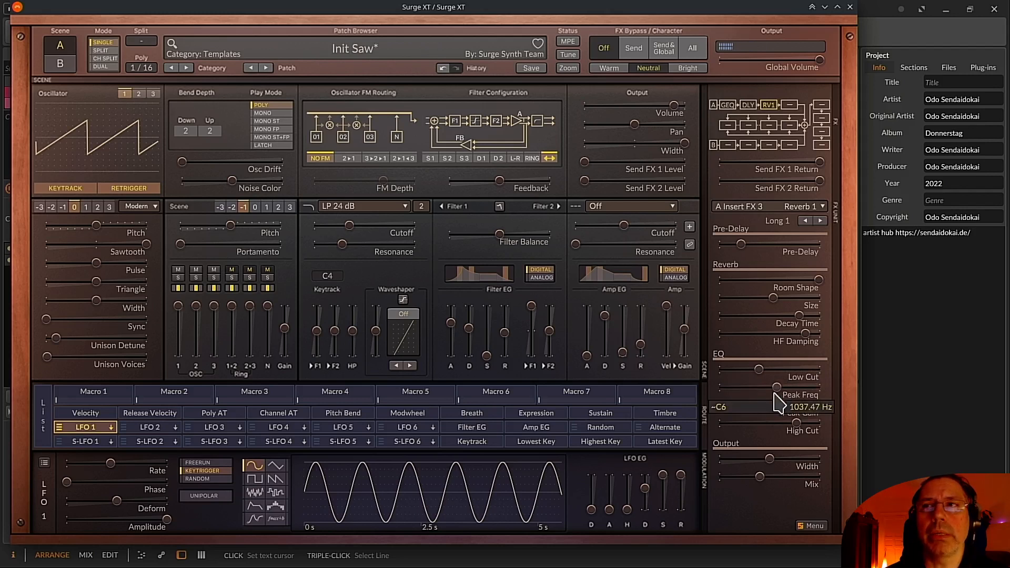
Try the reverb's peak gain far below centre and at about 13.78 dB, and lower the peak frequency to around the middle of its range
left_click_drag(766, 406, 727, 405)
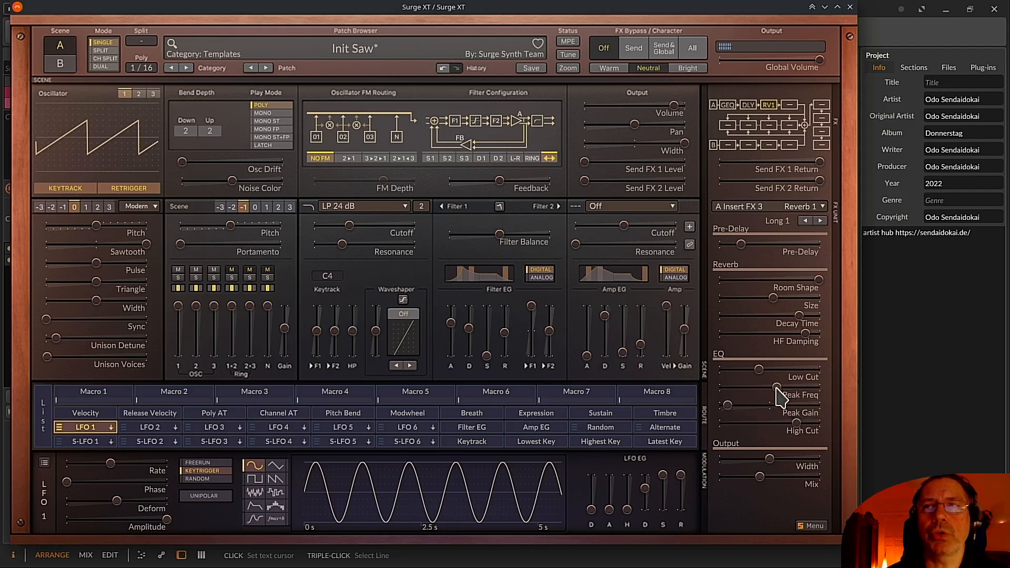
mouse_move(775, 388)
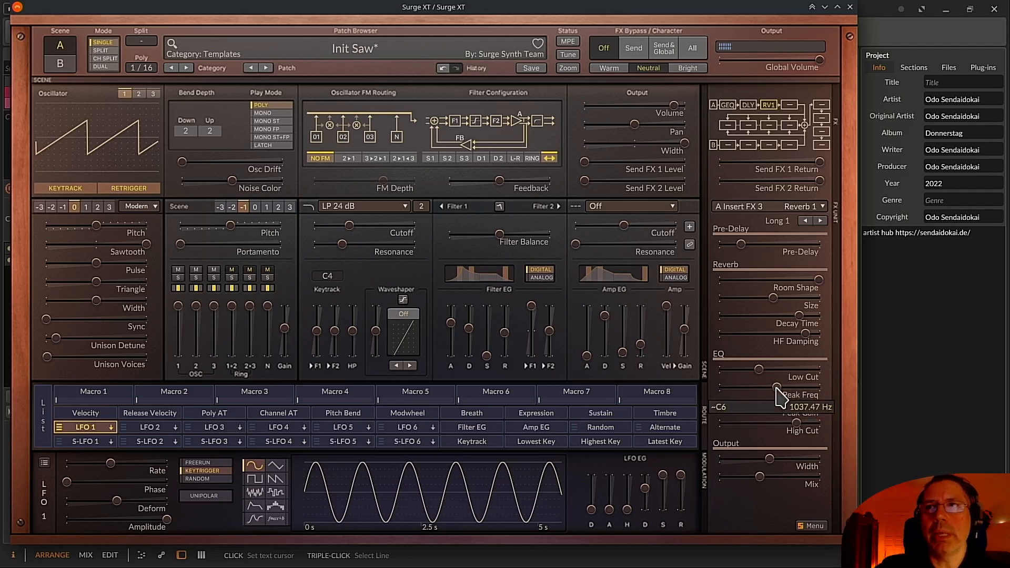
left_click_drag(728, 406, 729, 405)
left_click(782, 404)
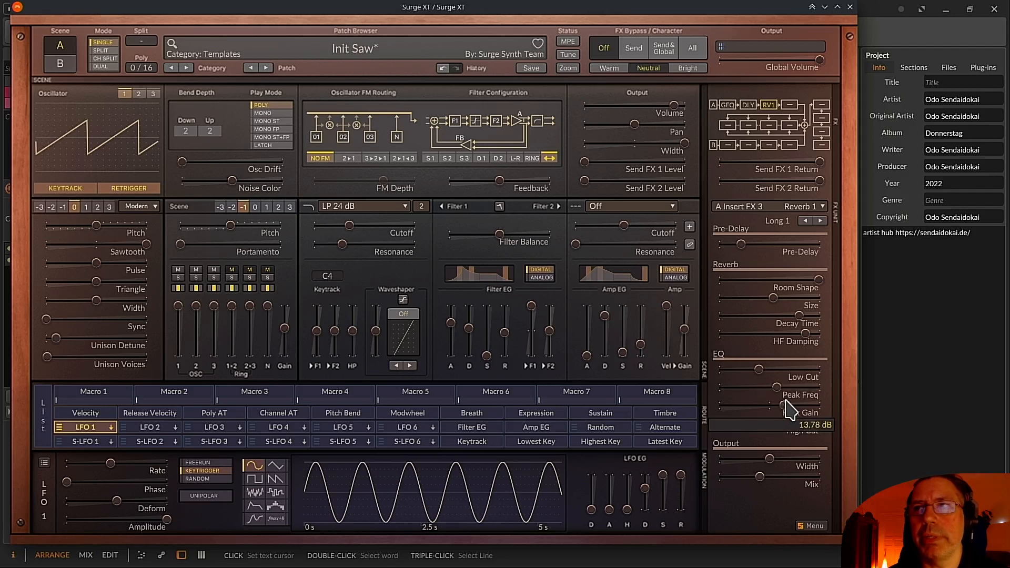
mouse_move(782, 398)
left_click_drag(771, 387, 771, 388)
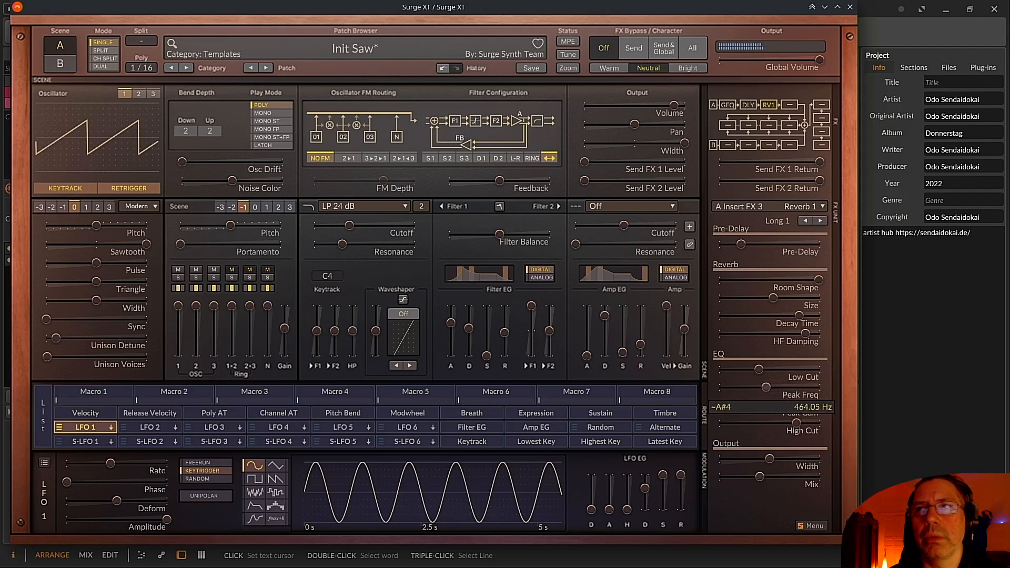
left_click_drag(769, 387, 767, 383)
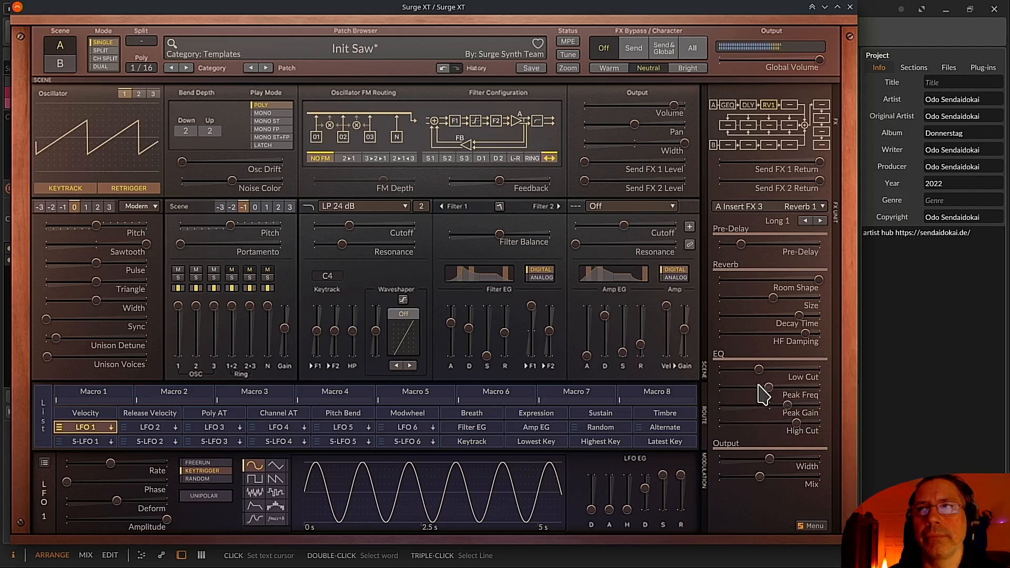
Compare cut and boosted settings of the reverb's peak gain, and reset it to its centre position
left_click_drag(766, 388, 754, 406)
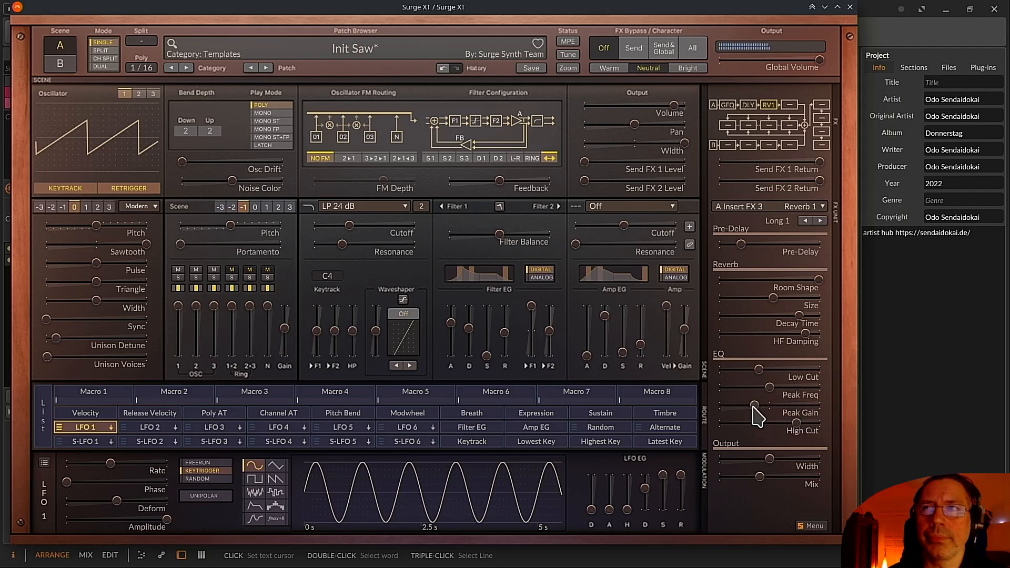
left_click_drag(753, 406, 733, 405)
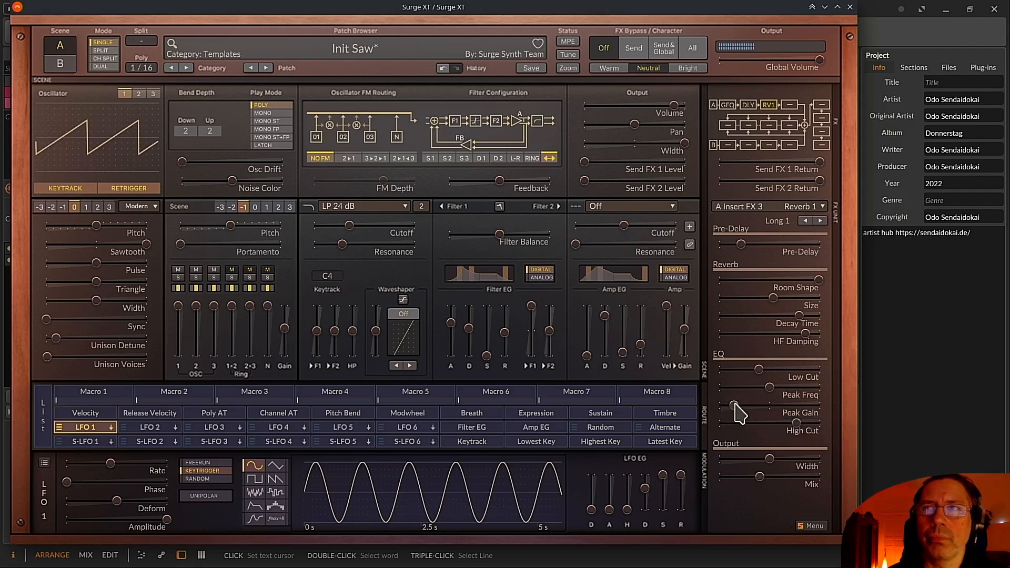
left_click_drag(734, 405, 771, 405)
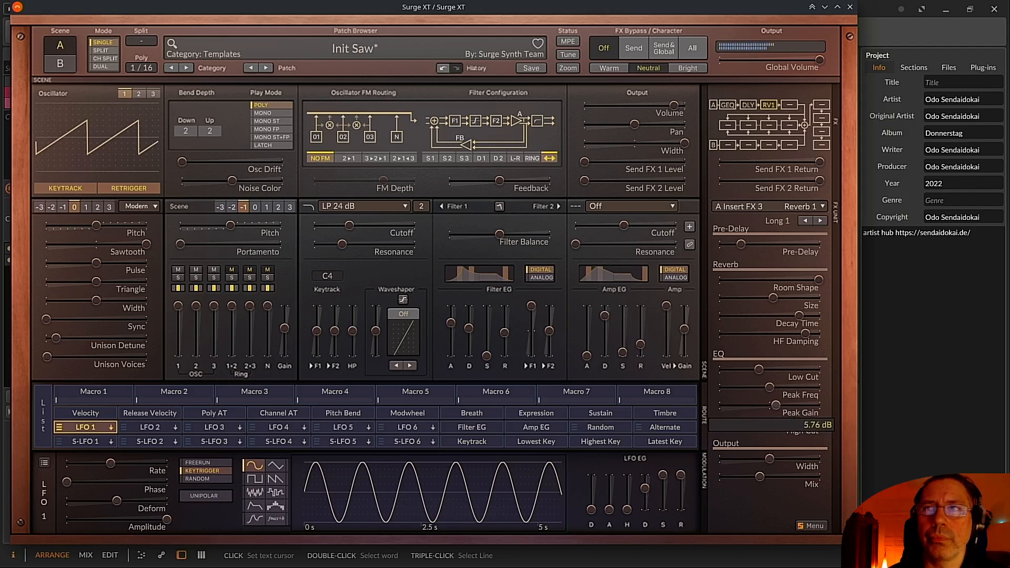
left_click_drag(769, 405, 769, 405)
double_click(770, 404)
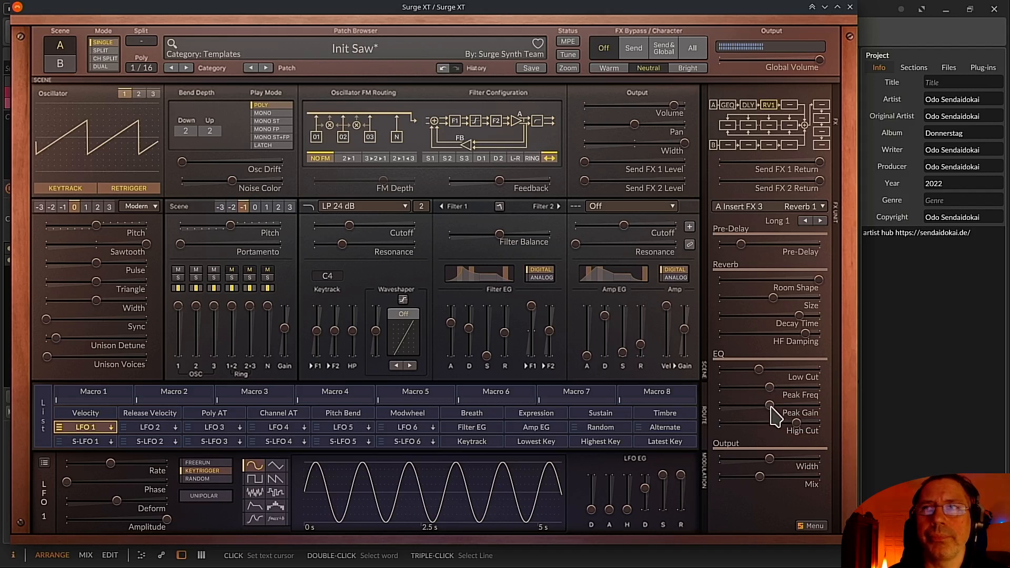
Lower the reverb's high cut to about two thirds of its range and its peak gain to slightly below centre
left_click_drag(800, 424, 786, 421)
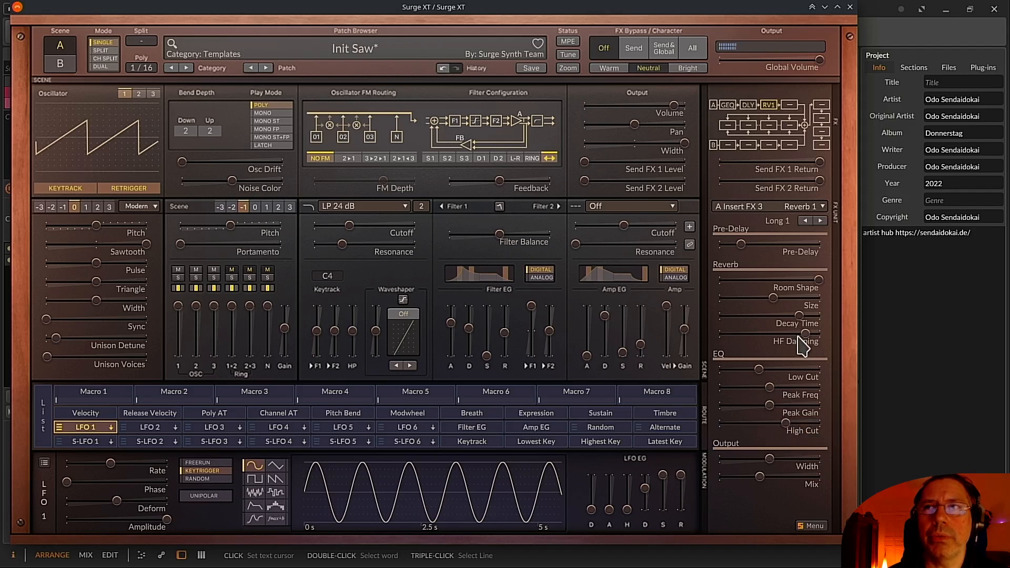
mouse_move(783, 470)
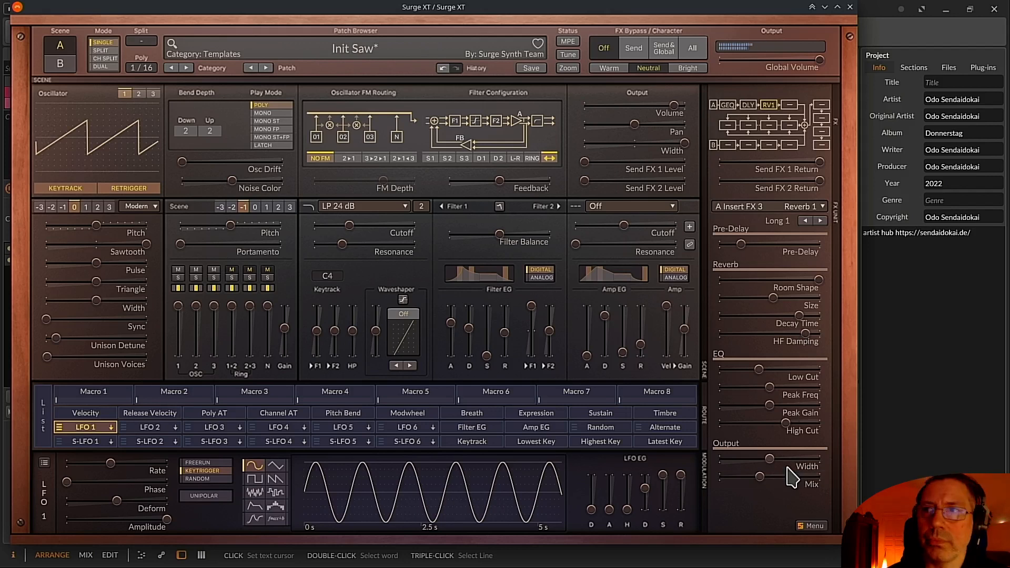
left_click_drag(774, 404, 760, 401)
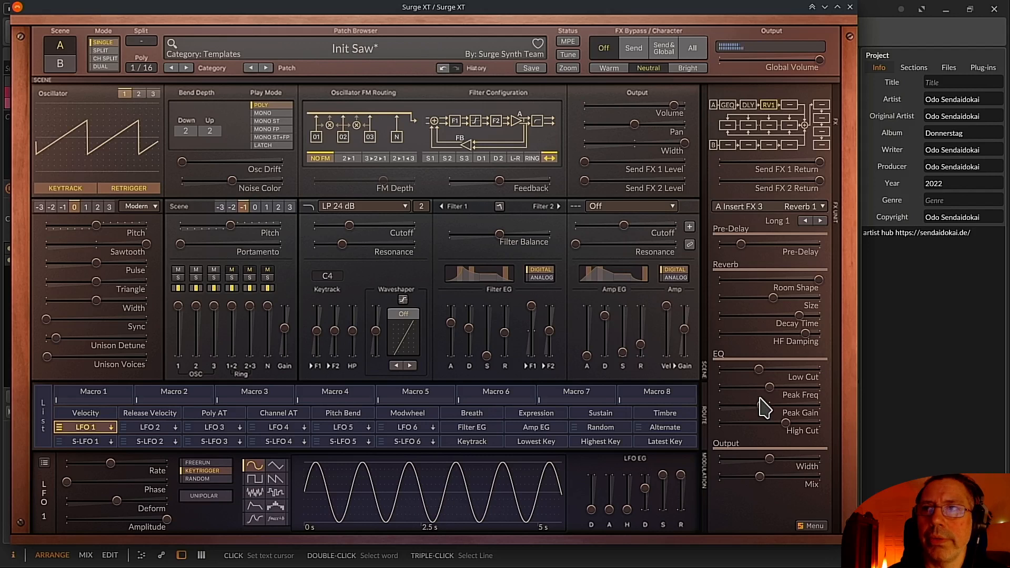
Fine-tune the reverb with a slightly longer decay time, size at about two thirds of its range and a little less peak gain
left_click_drag(798, 315, 803, 315)
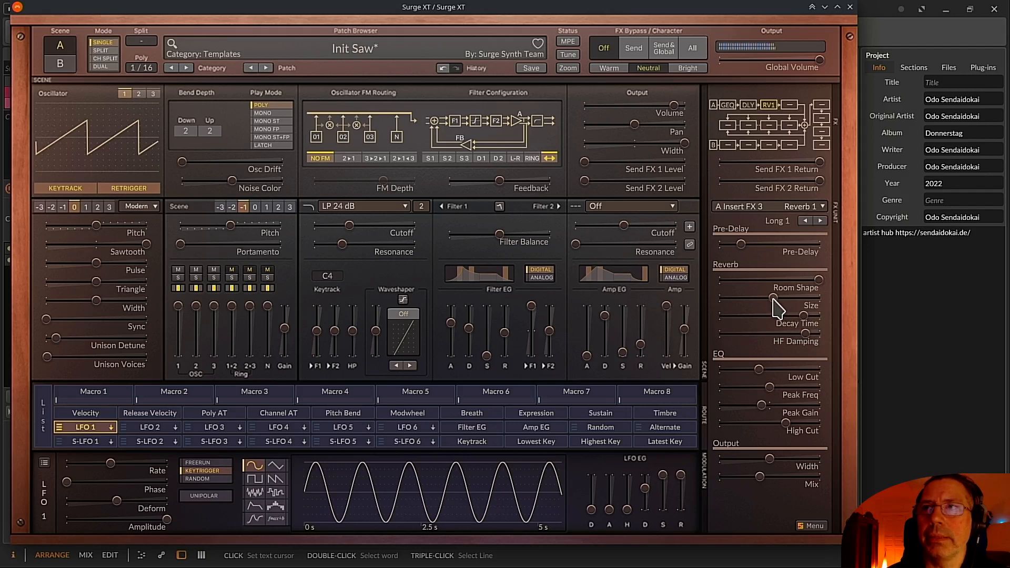
left_click_drag(775, 302, 786, 300)
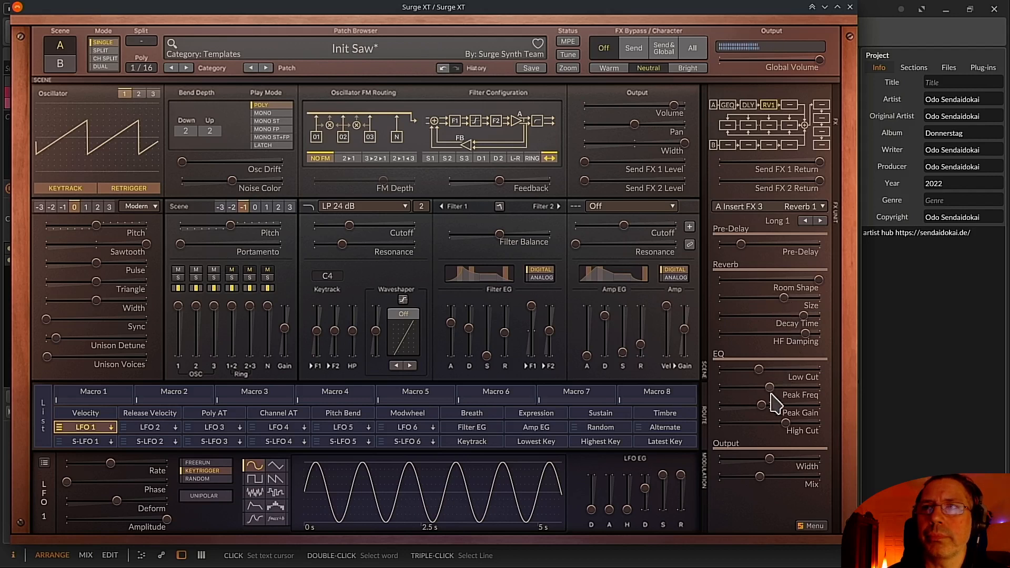
left_click_drag(761, 405, 766, 387)
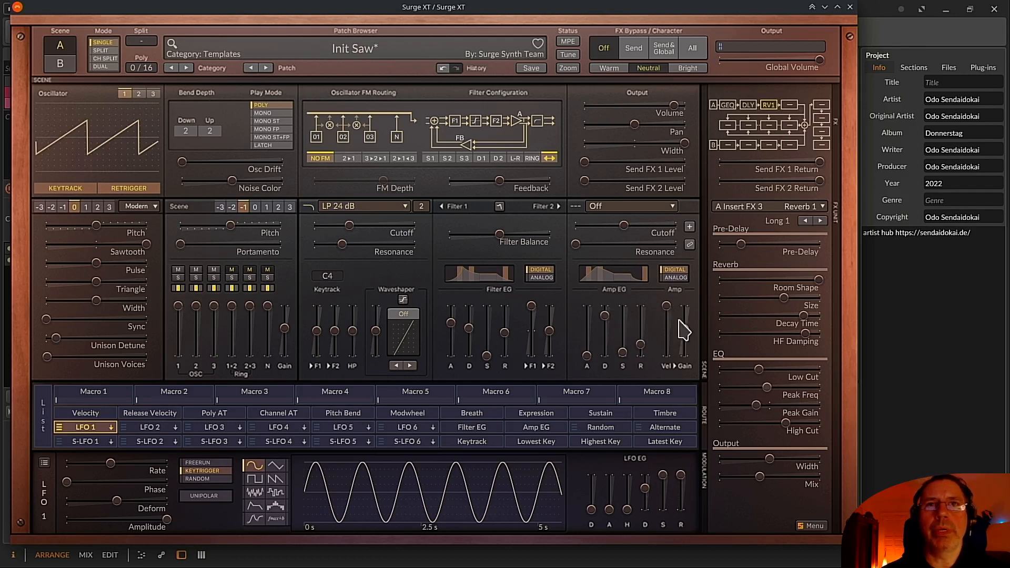
Uncover the track's level meter behind the synth window, and raise the Amp gain to moderately above its centre position
left_click_drag(215, 10, 340, 29)
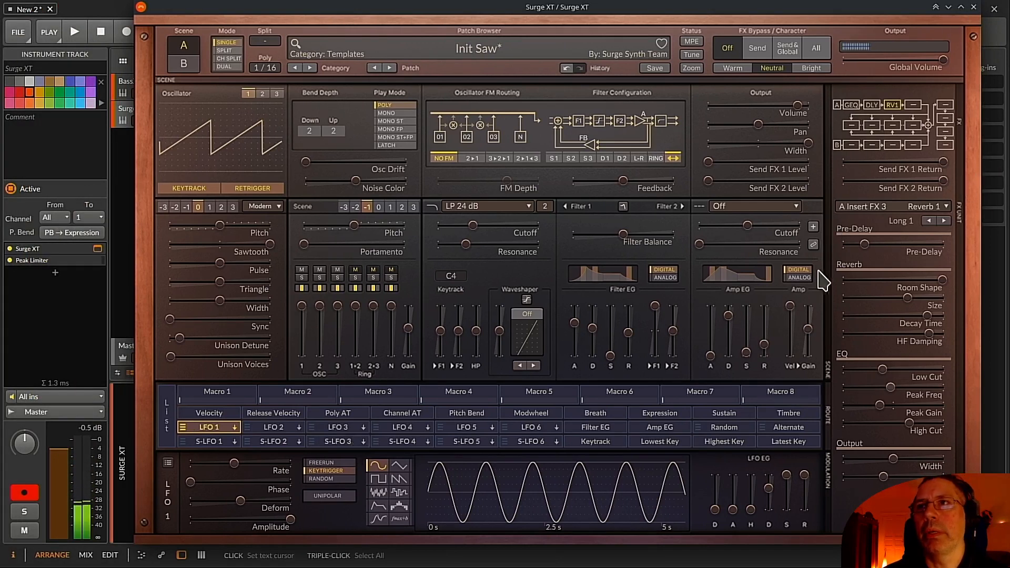
left_click(808, 331)
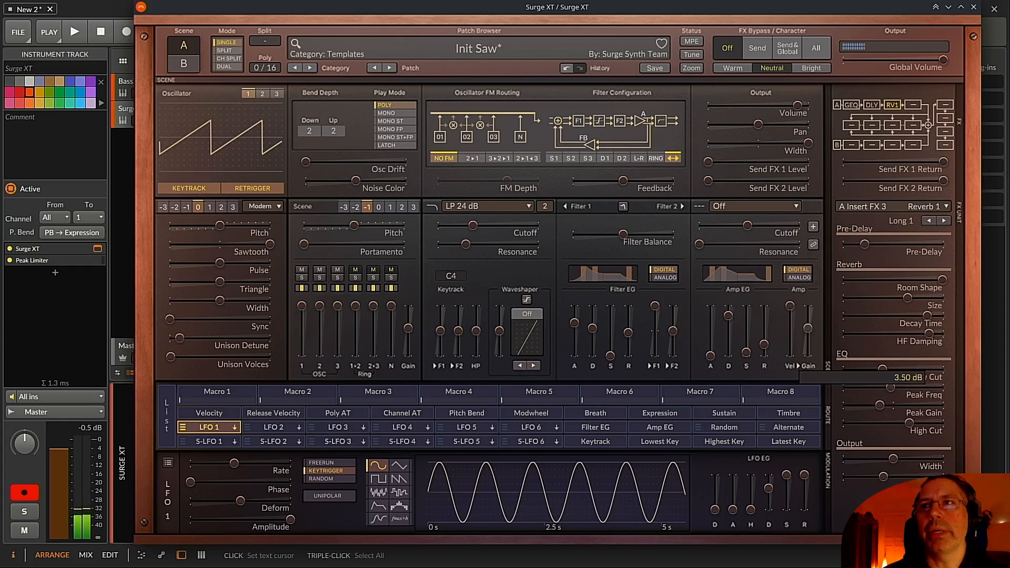
left_click_drag(807, 327, 805, 323)
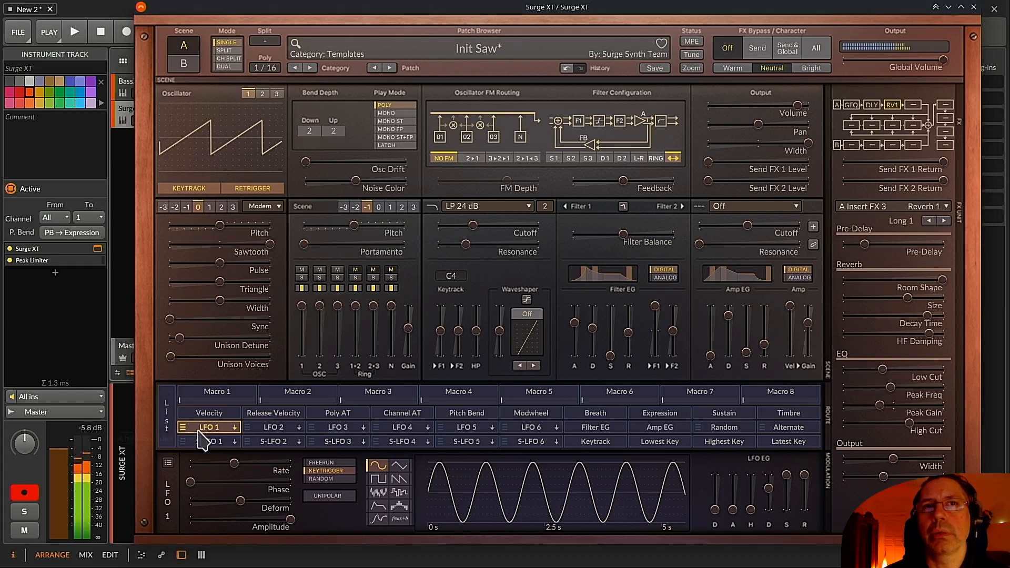
mouse_move(866, 345)
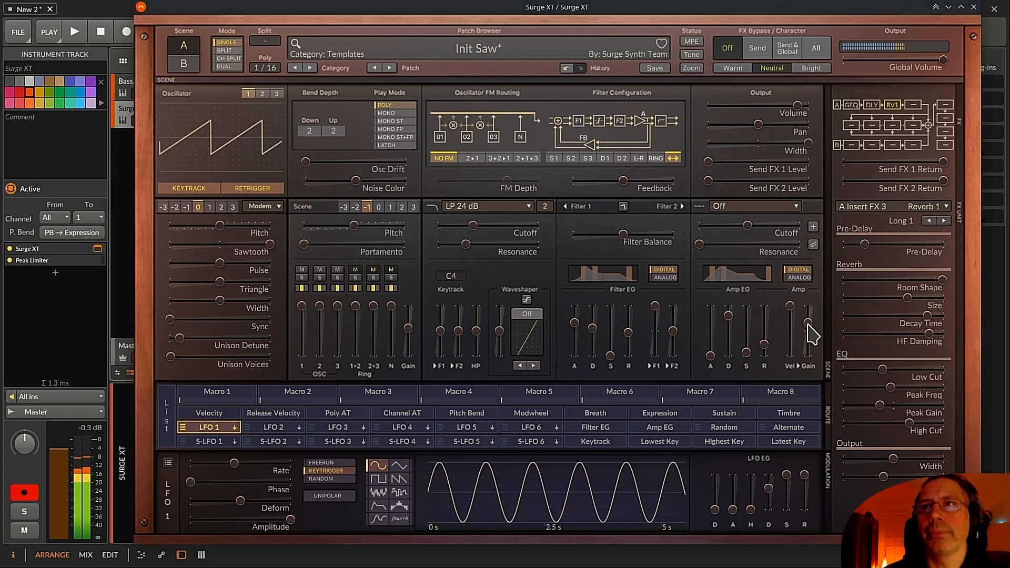
mouse_move(760, 330)
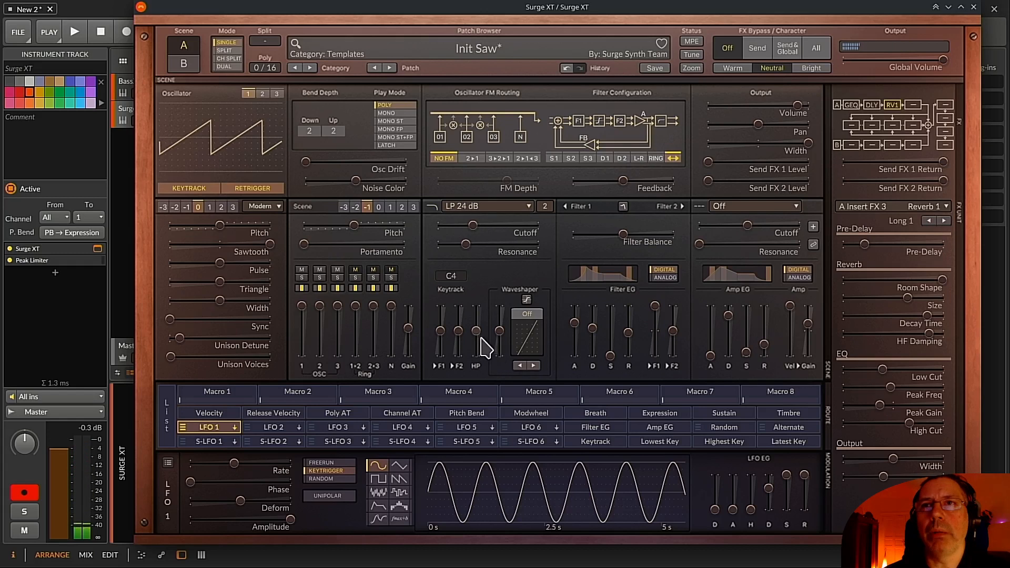
mouse_move(479, 353)
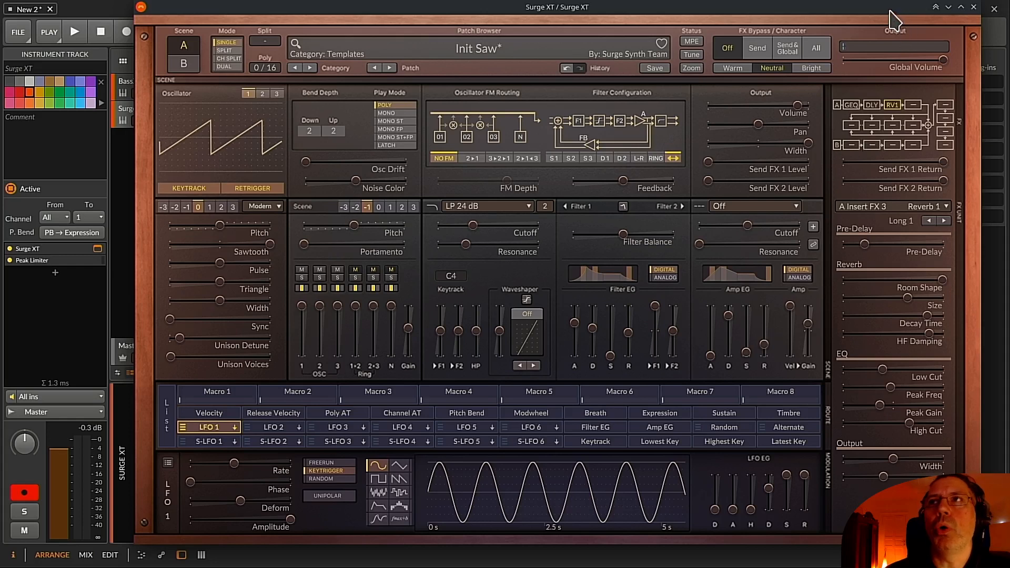
Review the Graphic EQ bands in A Insert FX 1 and the Delay settings in A Insert FX 2
left_click_drag(882, 7, 819, 7)
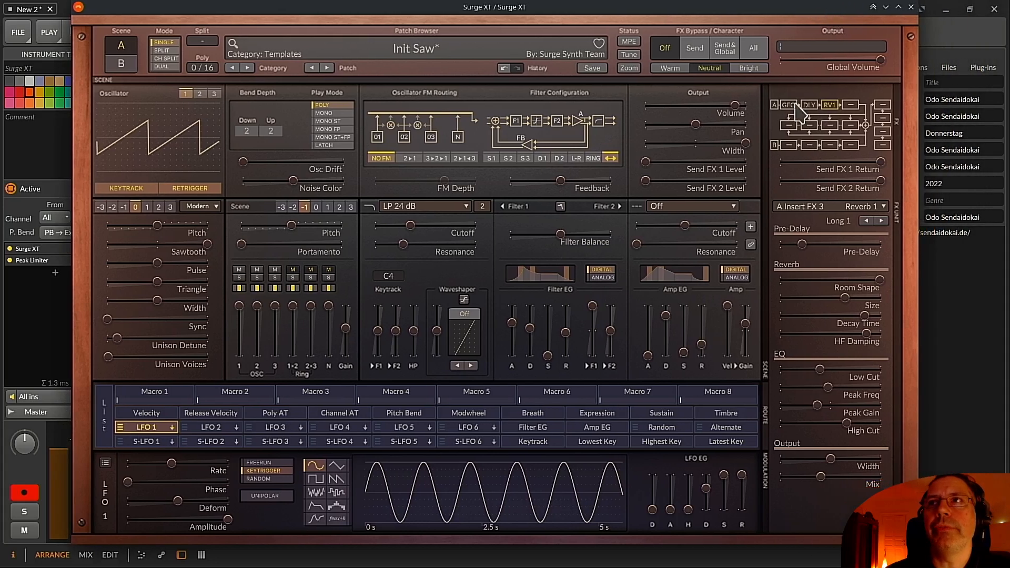
left_click(787, 105)
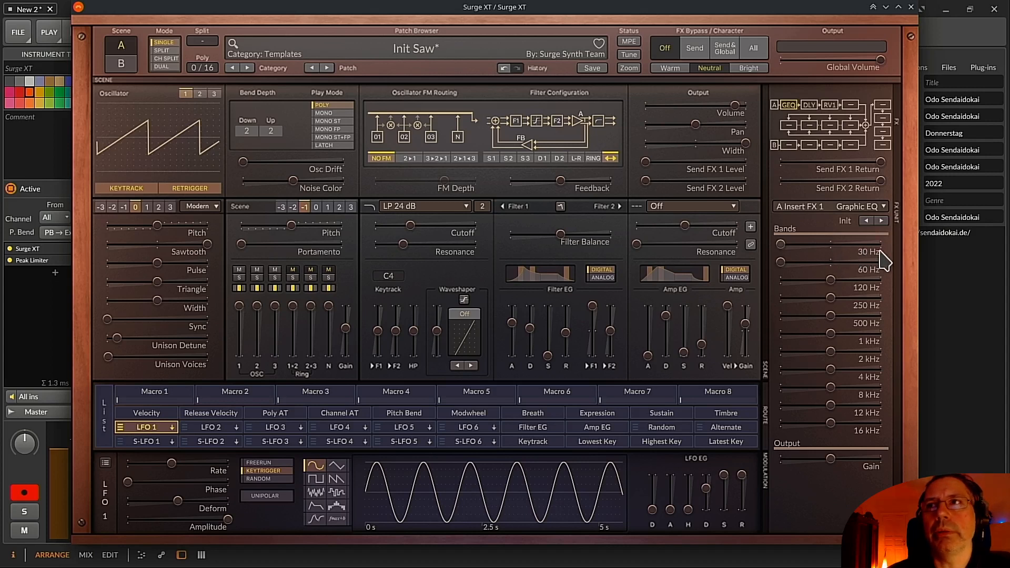
left_click(811, 104)
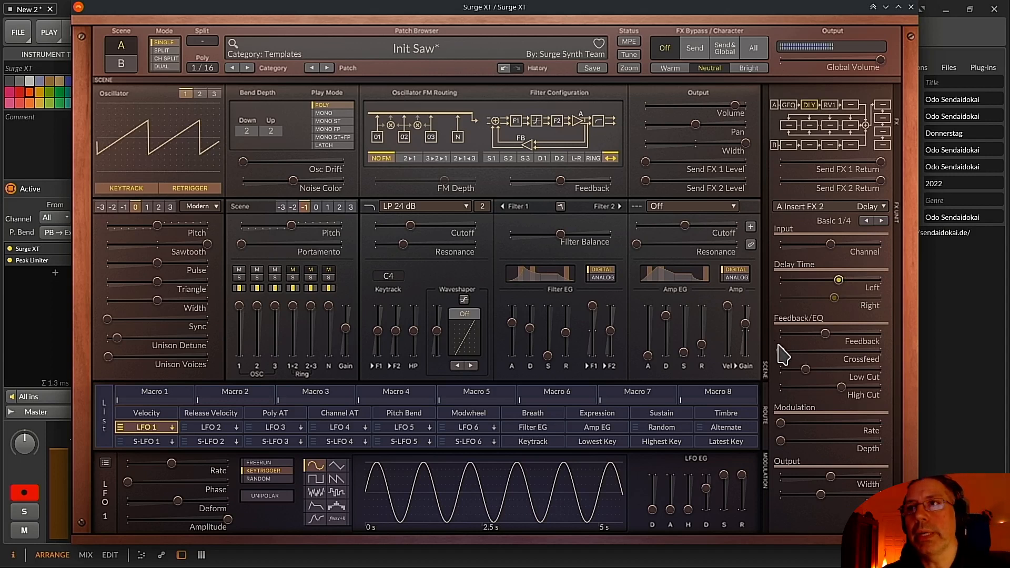
Audition the delay's crossfeed up to about a quarter of its range and back to minimum, with the track's level meter uncovered
mouse_move(780, 355)
left_click_drag(780, 353, 804, 352)
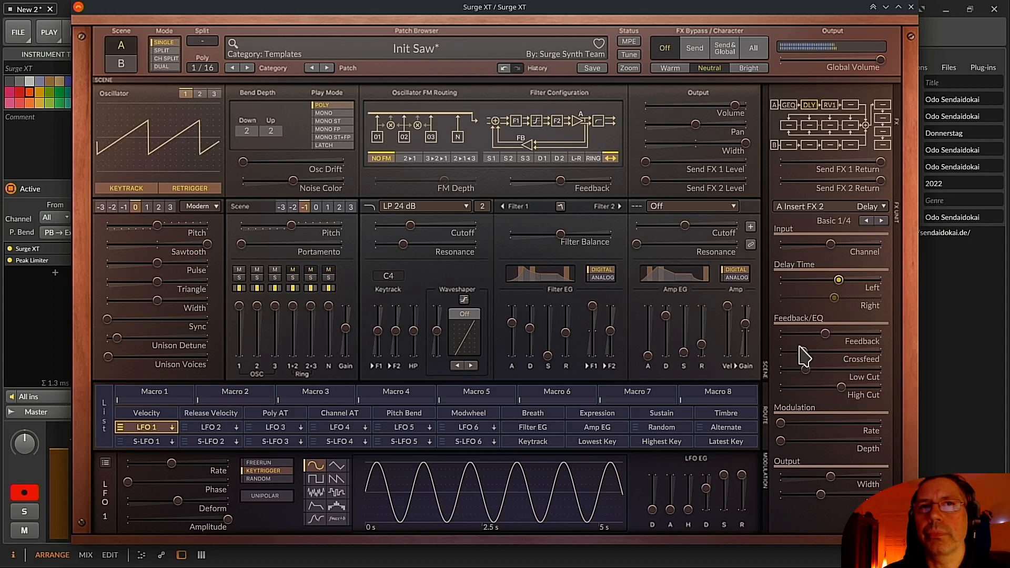
left_click_drag(274, 8, 310, 38)
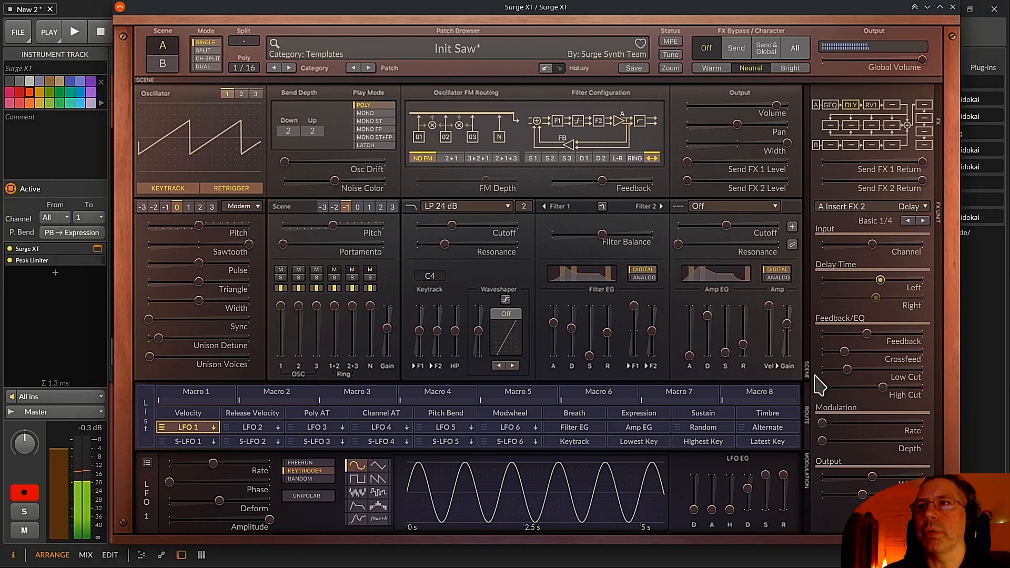
left_click_drag(844, 352, 848, 352)
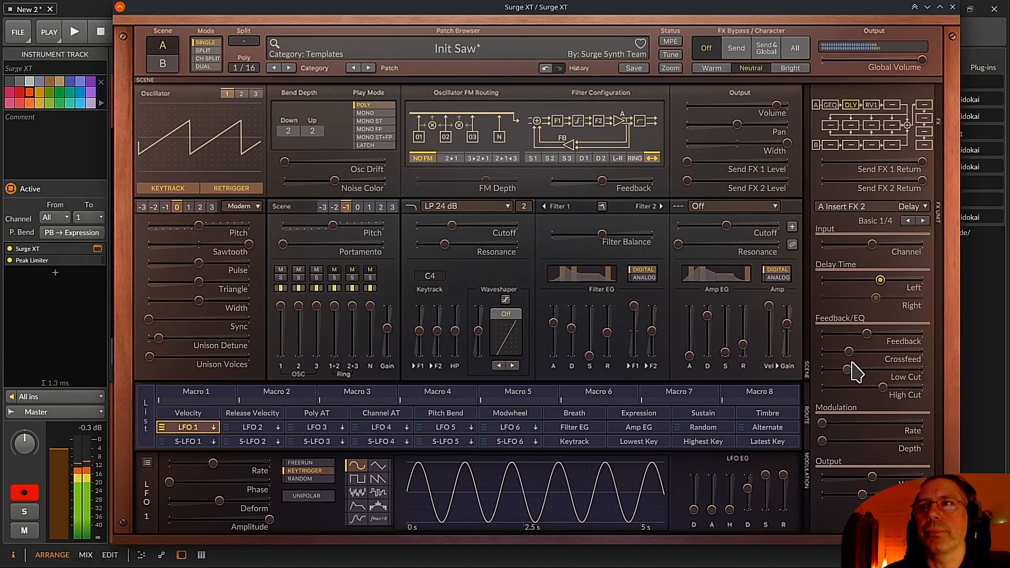
left_click_drag(849, 359, 815, 349)
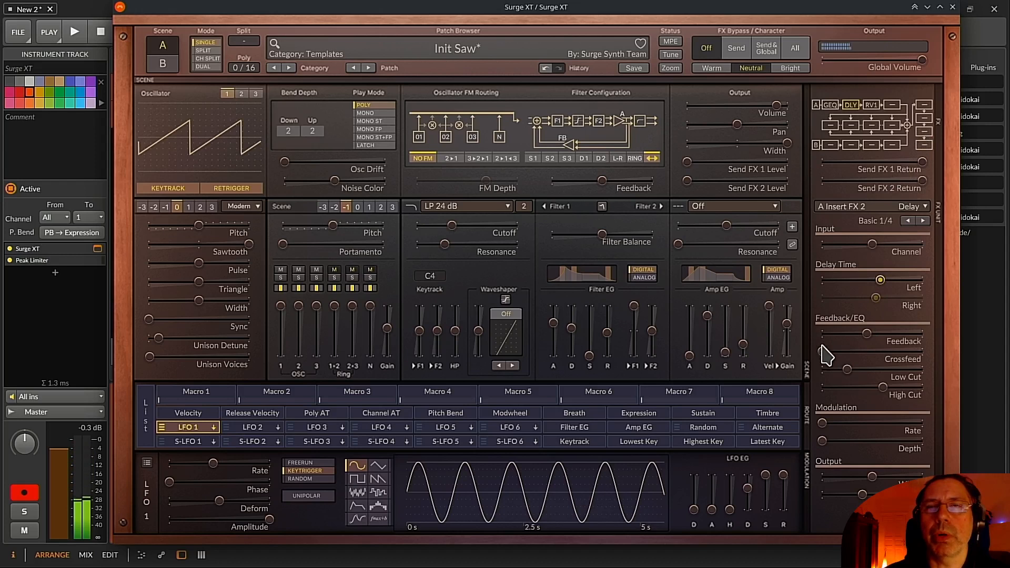
mouse_move(822, 348)
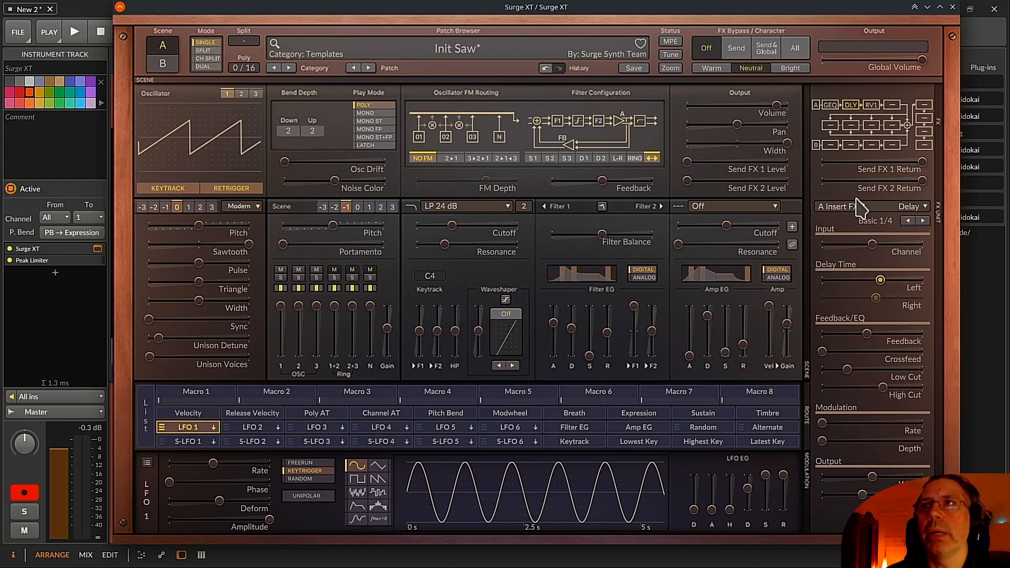
Review the Reverb 1 settings in A Insert FX 3, covering size, decay time, HF damping, EQ and output
left_click(866, 107)
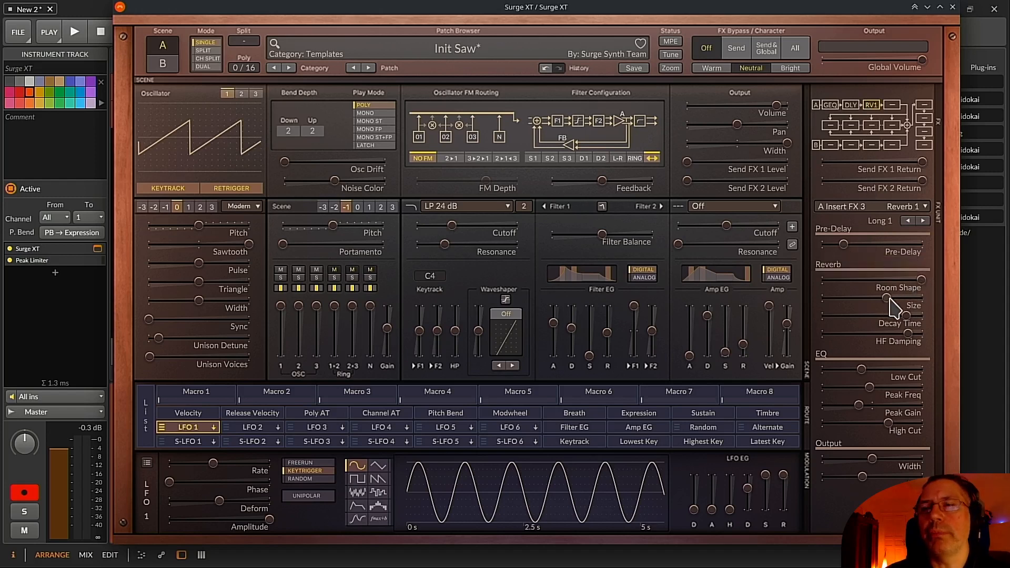
mouse_move(893, 299)
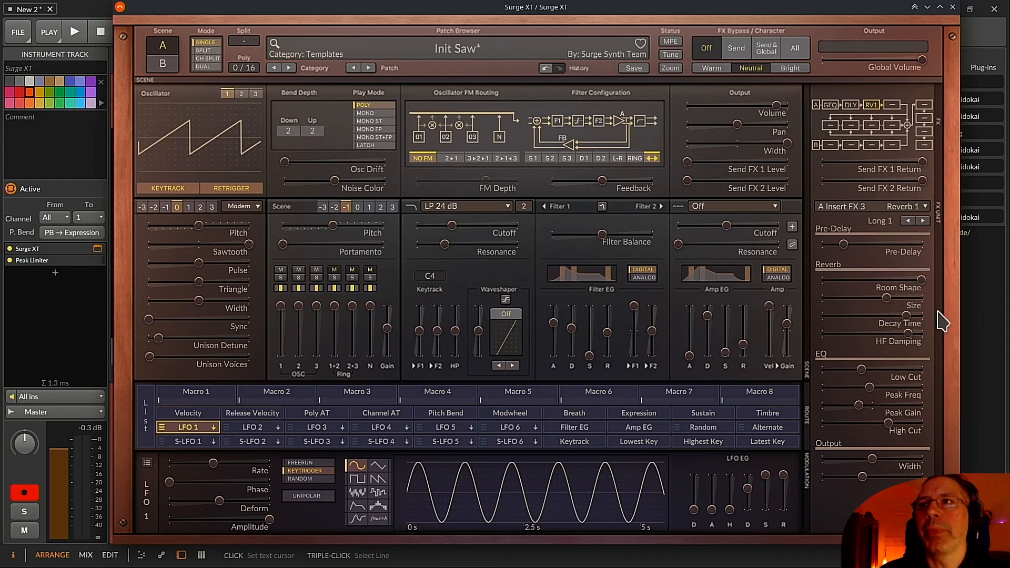
mouse_move(908, 337)
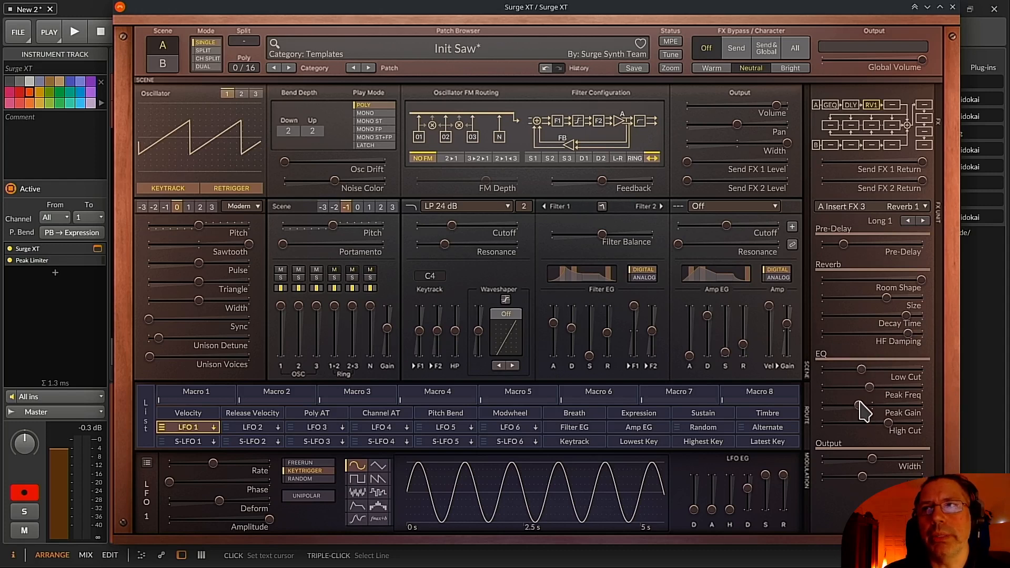
mouse_move(871, 390)
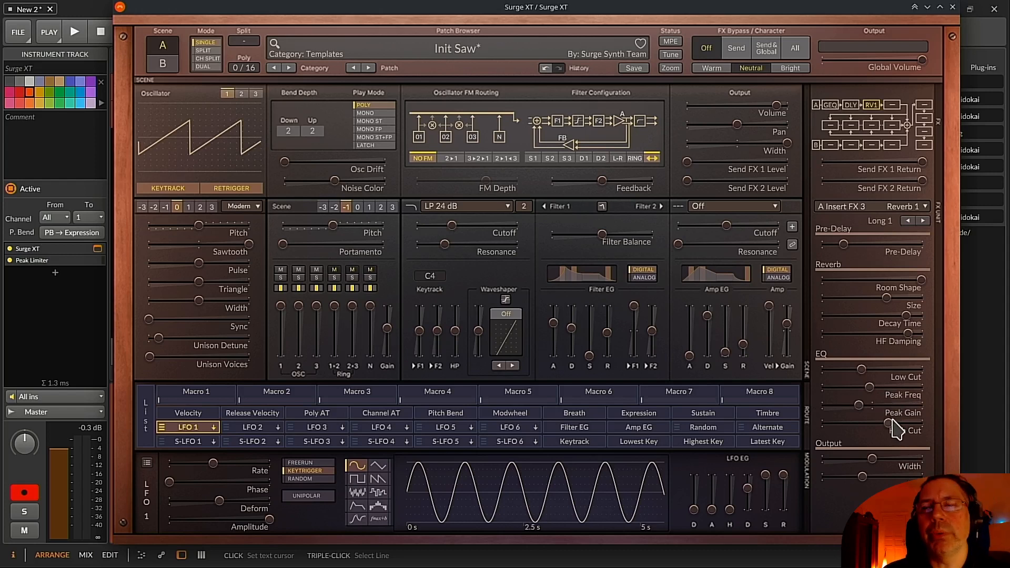
mouse_move(893, 420)
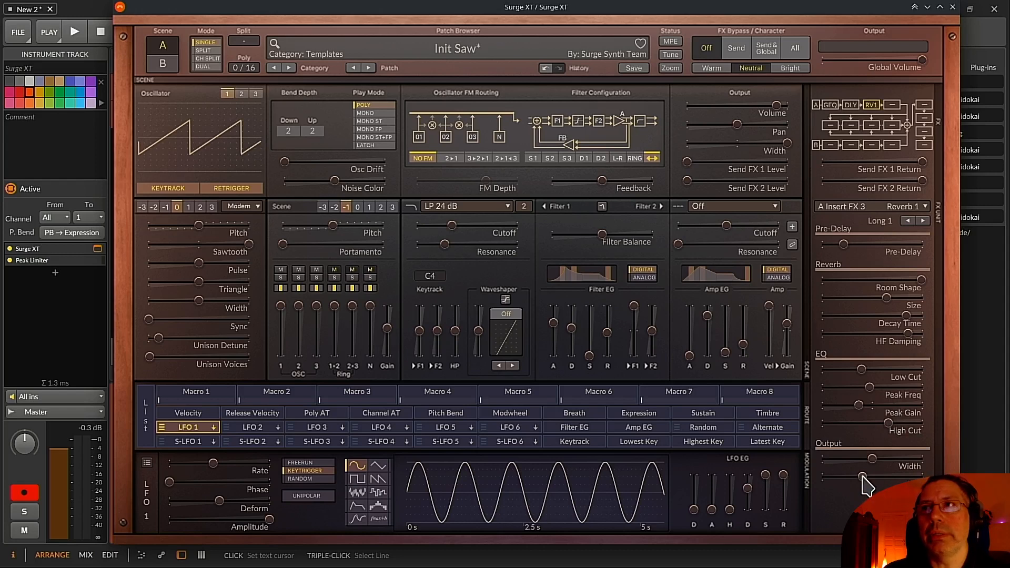
mouse_move(863, 477)
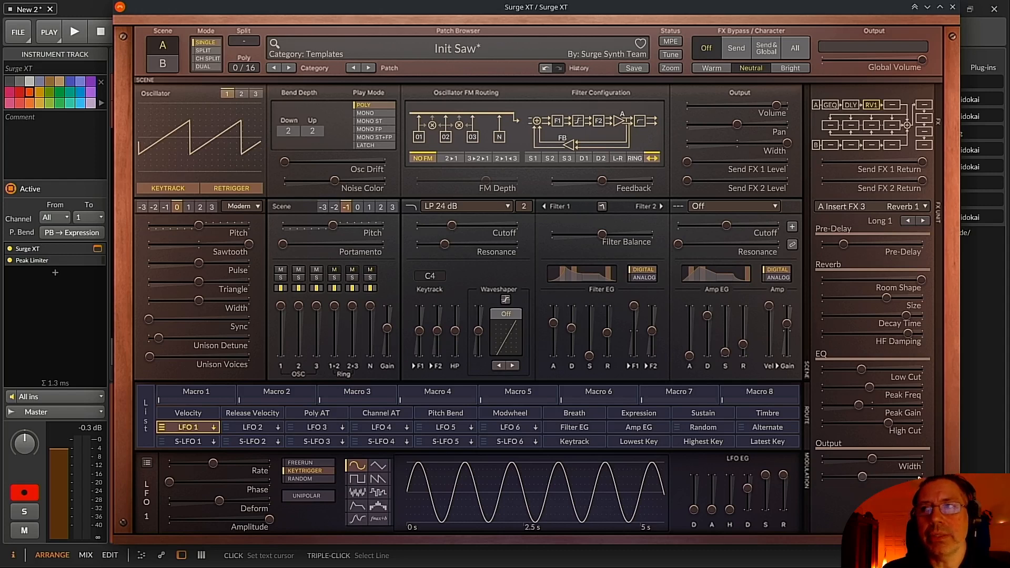
left_click_drag(859, 476, 861, 474)
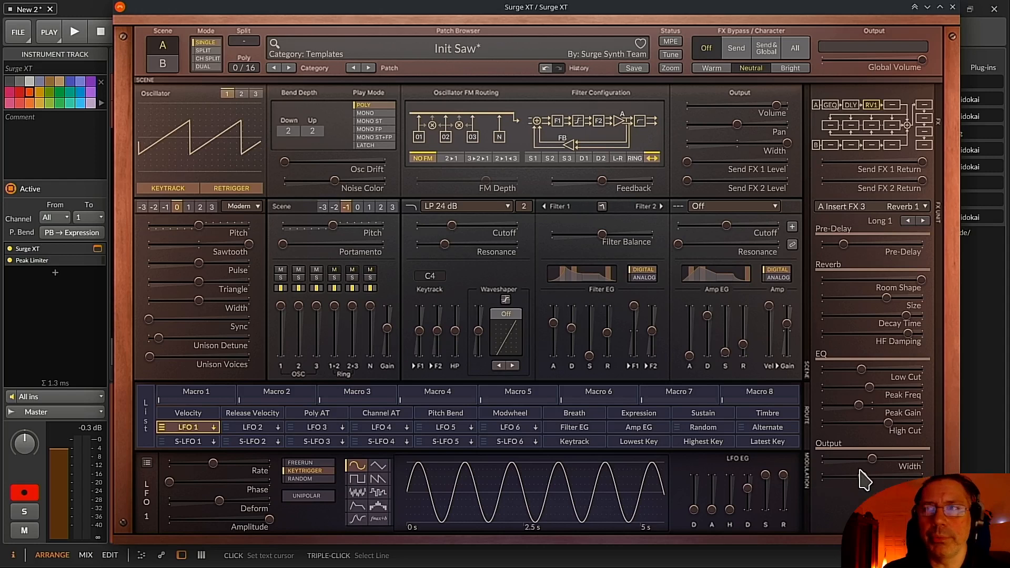